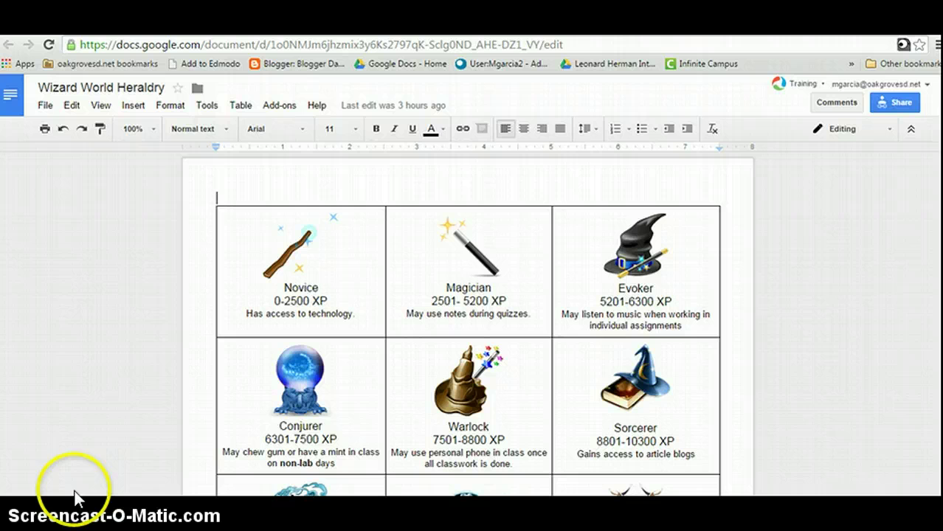
Publish the Wizard World Heraldry document to the web as a link and confirm the publication
scroll(631, 295, "down", 5)
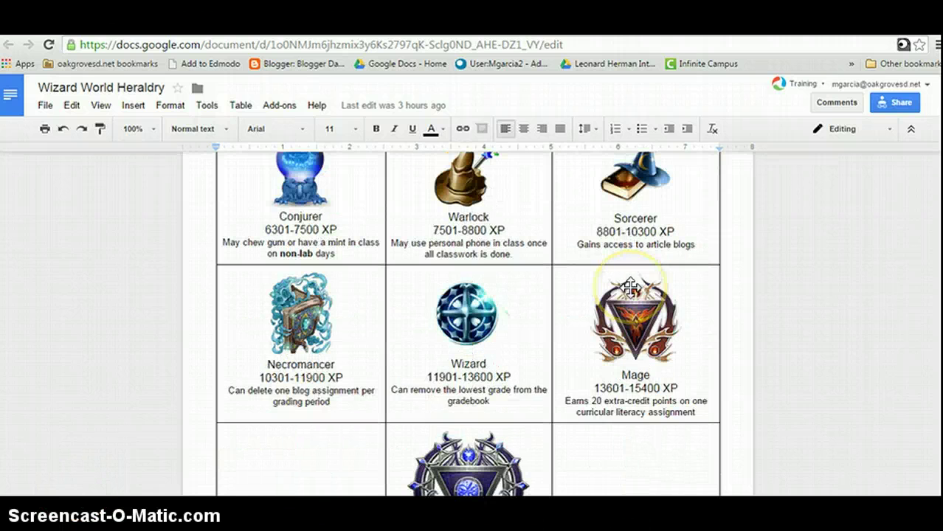
scroll(630, 288, "up", 5)
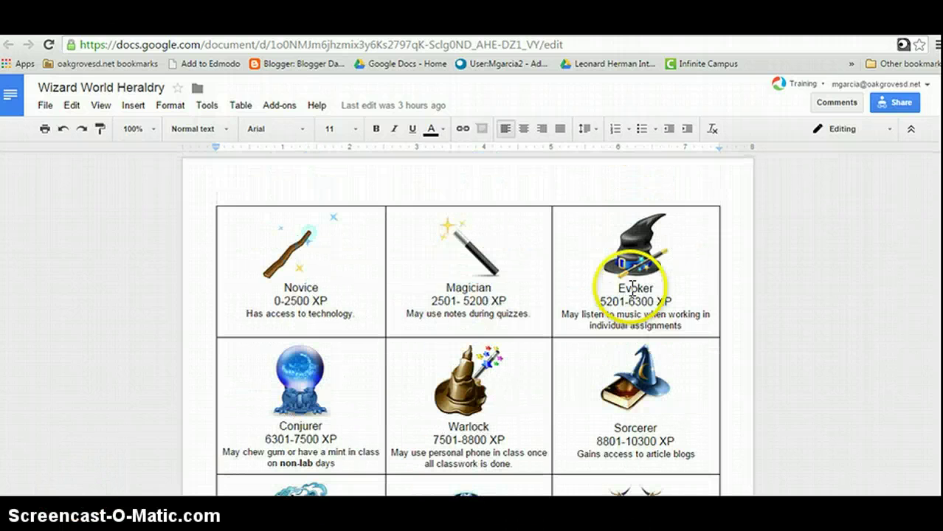
left_click(45, 105)
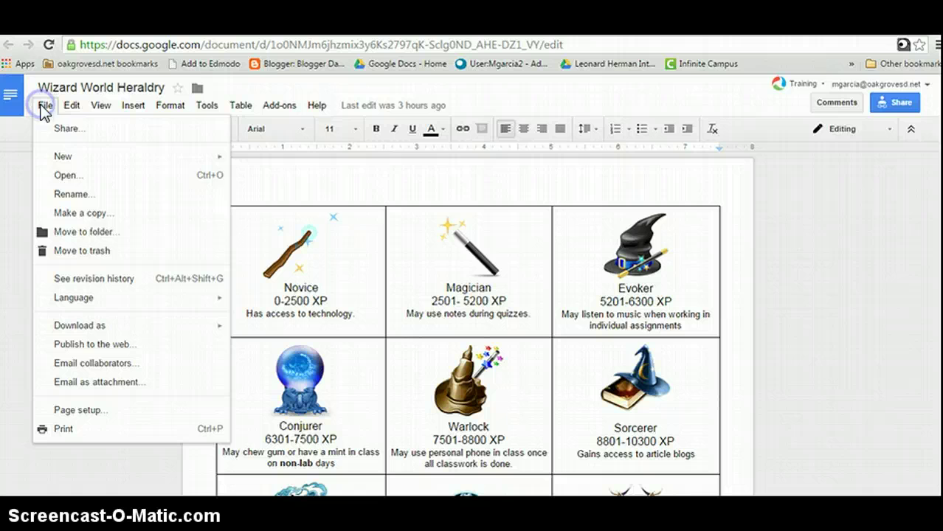
left_click(93, 345)
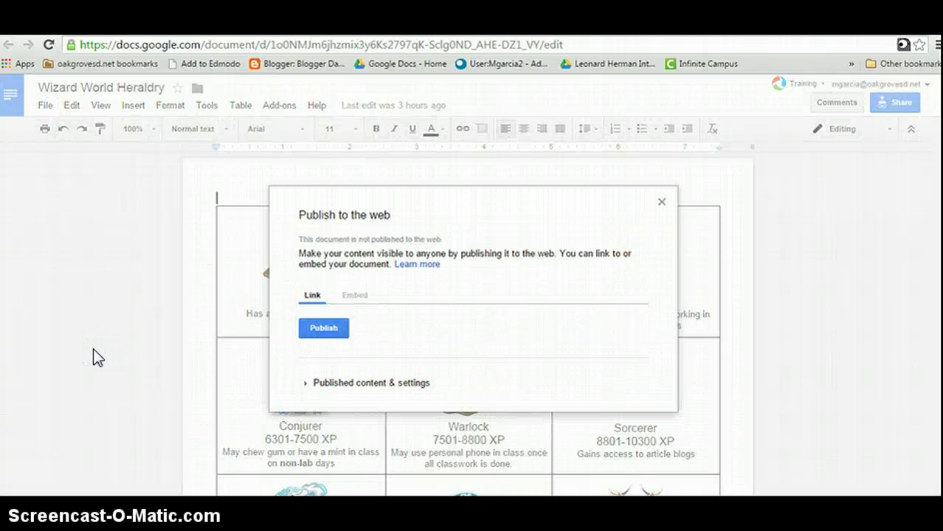
left_click(192, 335)
left_click(199, 331)
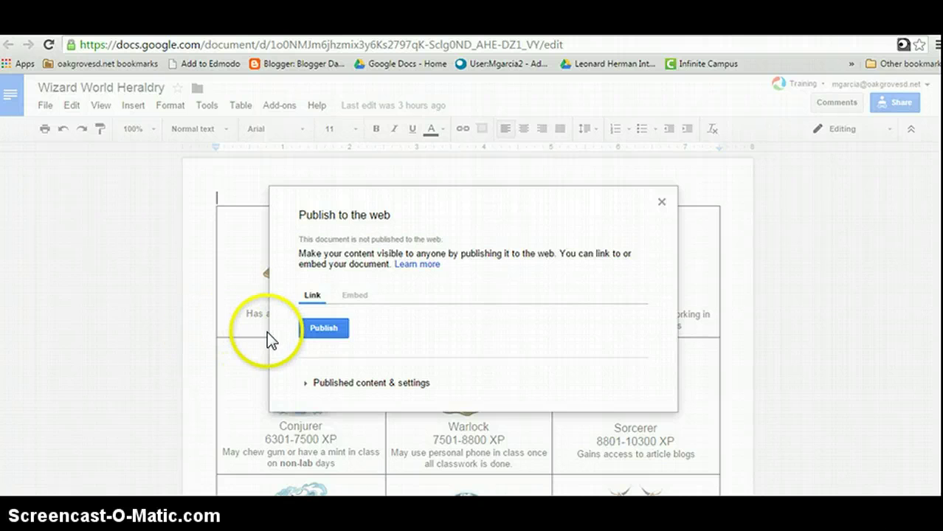
left_click(312, 331)
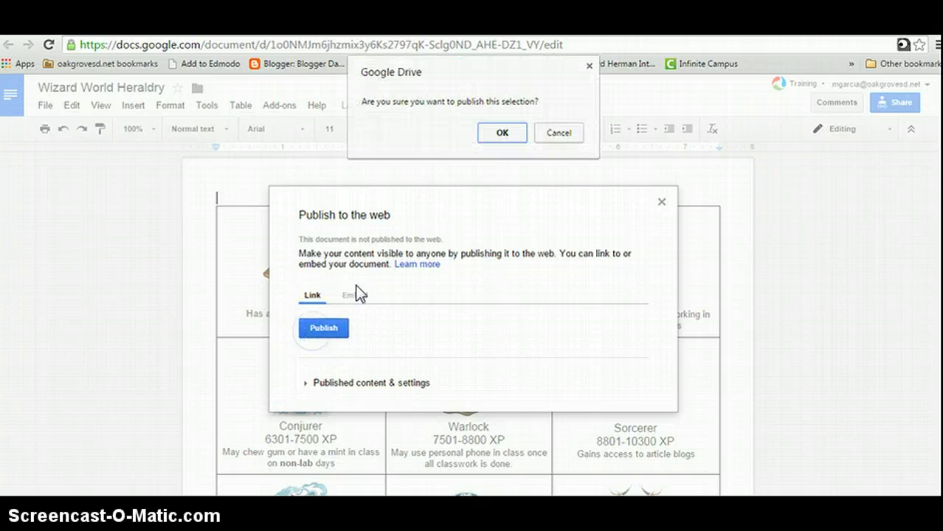
left_click(501, 135)
left_click(320, 360)
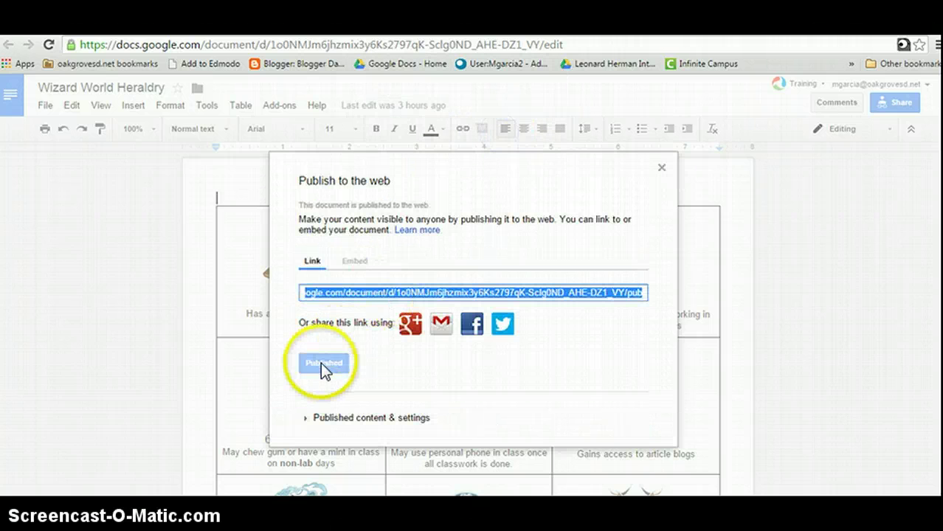
Copy the document's published link and open it in a new browser tab
left_click(148, 476)
left_click(450, 308)
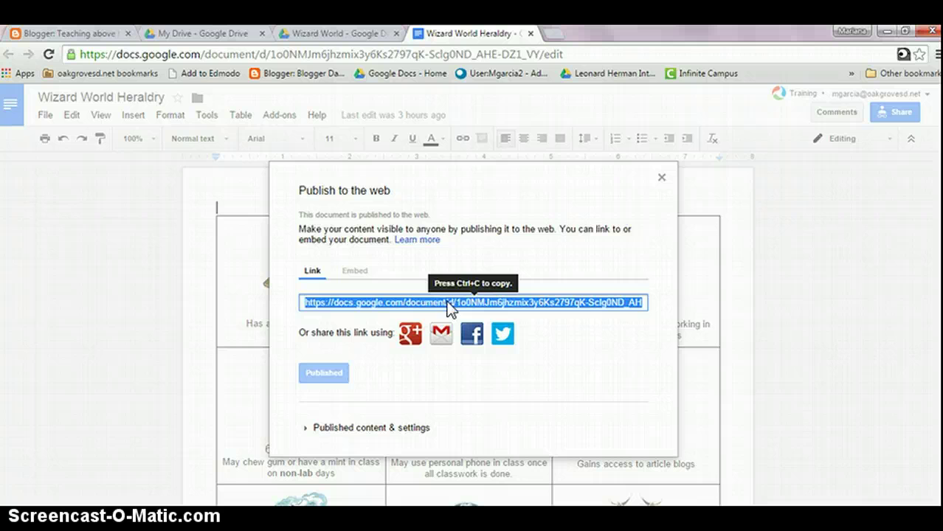
left_click(553, 32)
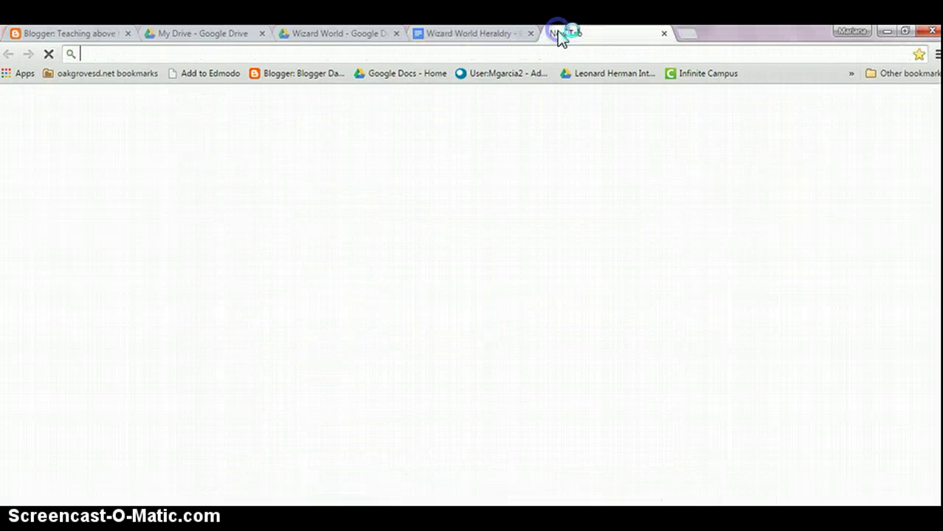
left_click(505, 53)
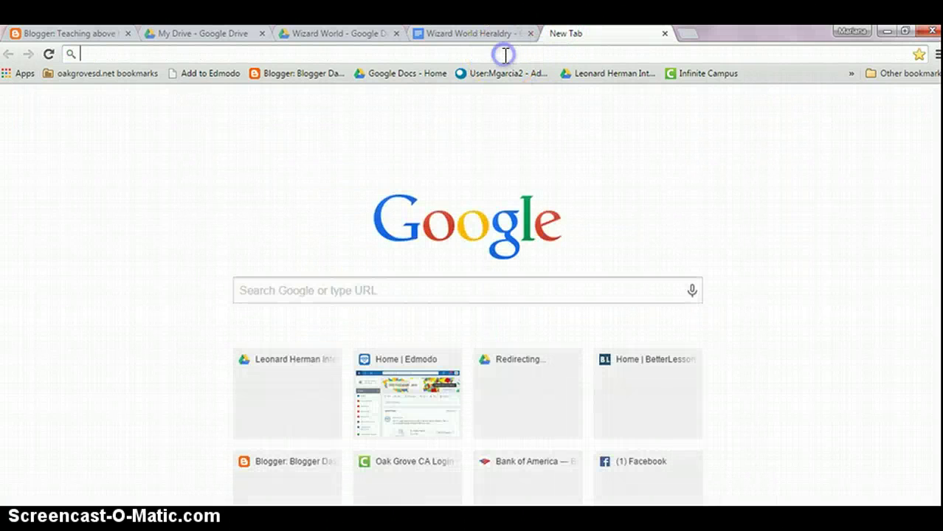
type("https://docs.google.com/document/d/1o0NMJm6jhzmix3y6Ks2797qK-Sclg0ND_AHE-DZ1_VY/pub")
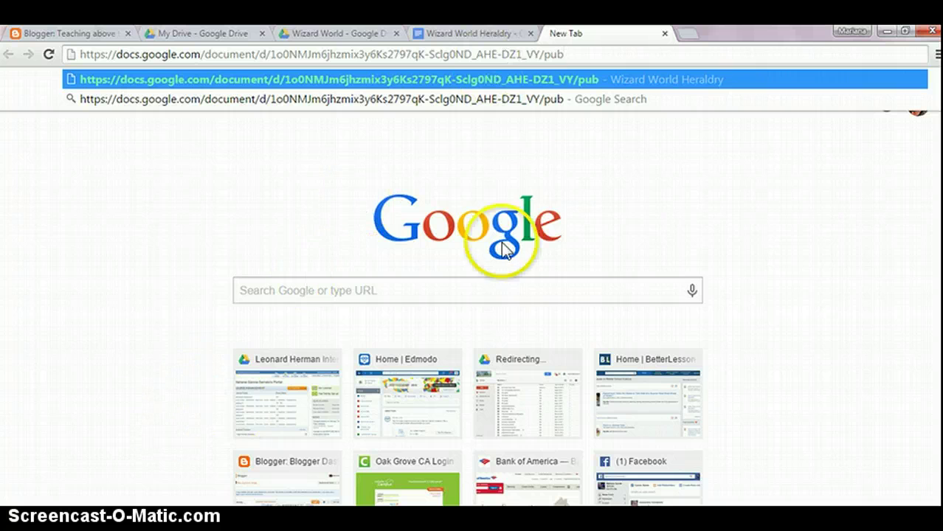
key("Return")
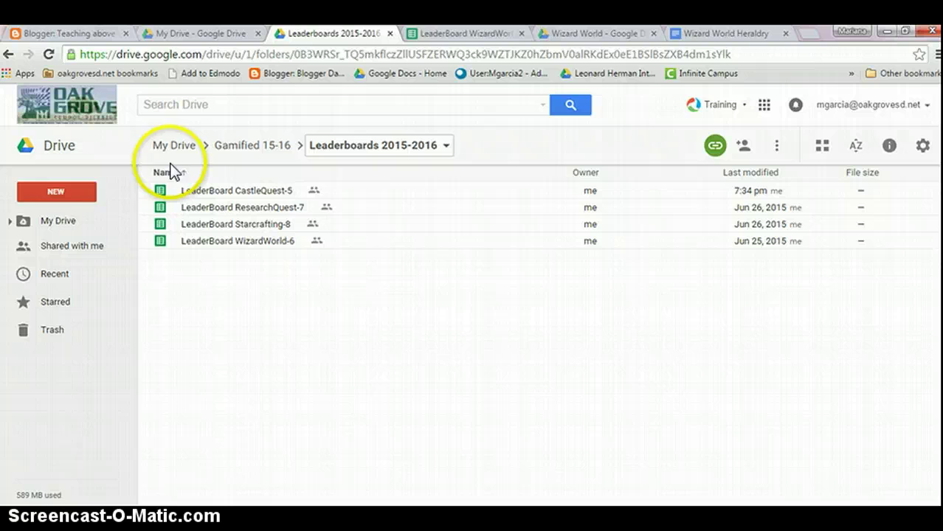
Create a Google Sheets spreadsheet in the Leaderboards 2015-2016 folder and name it Leaderboard Tutorial
left_click(82, 190)
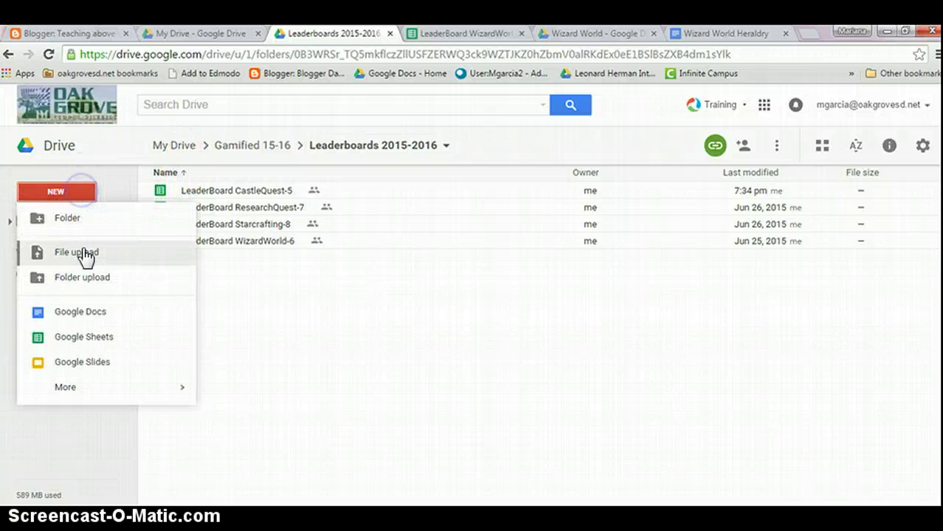
left_click(84, 338)
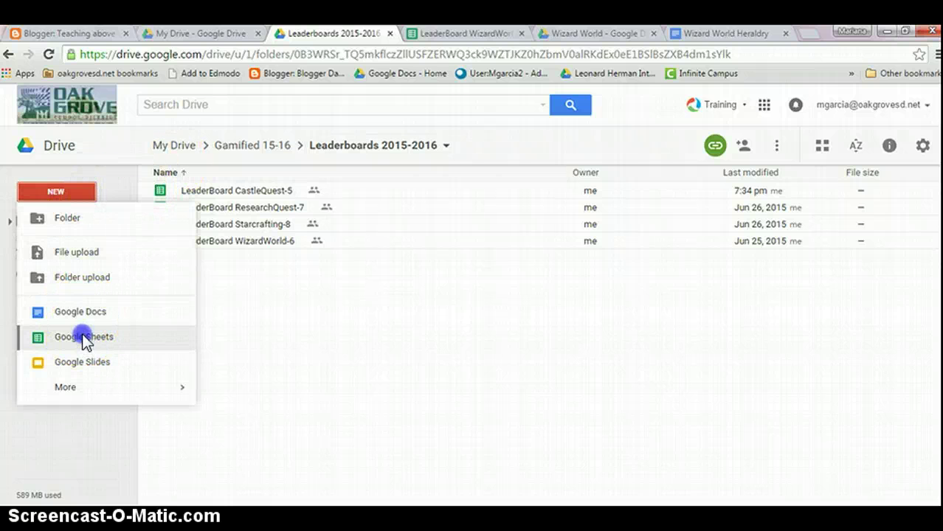
left_click(625, 339)
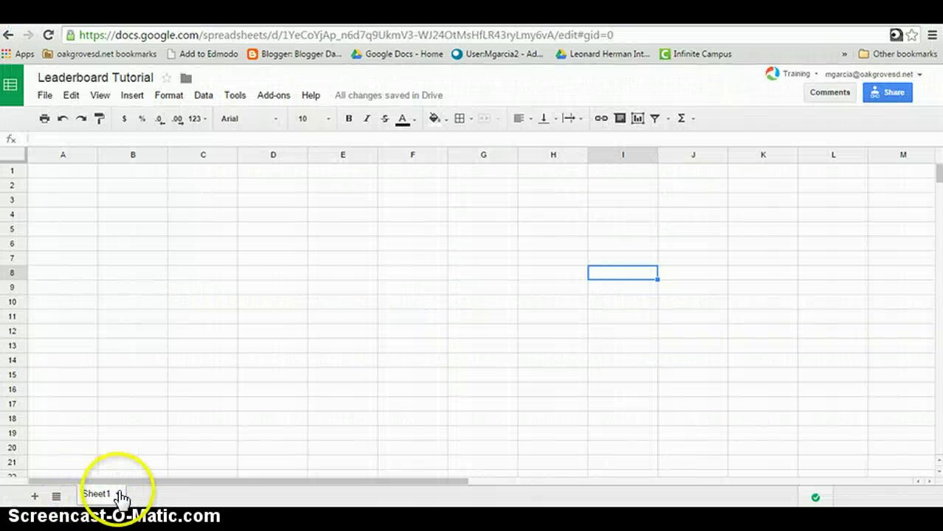
Rename the spreadsheet's first sheet, Sheet1, as Leaderboard
left_click(120, 496)
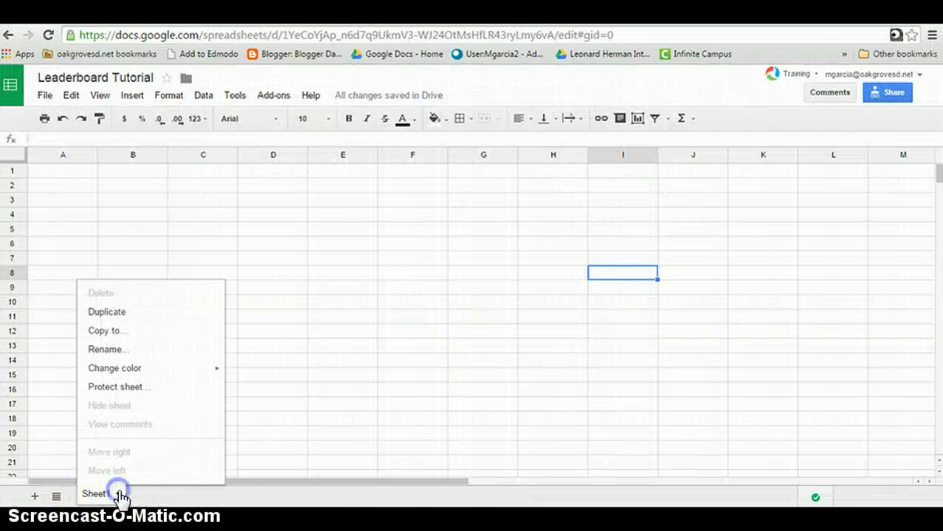
left_click(118, 349)
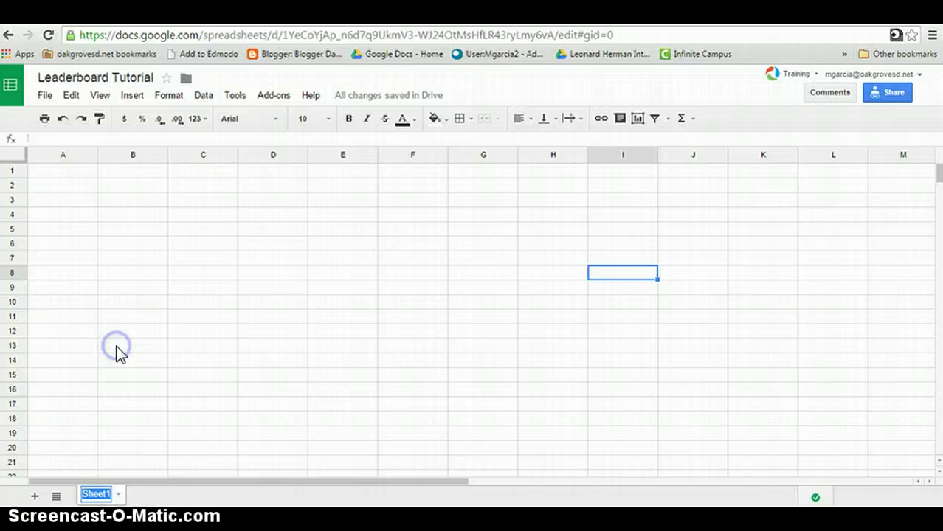
type("Leaderboard")
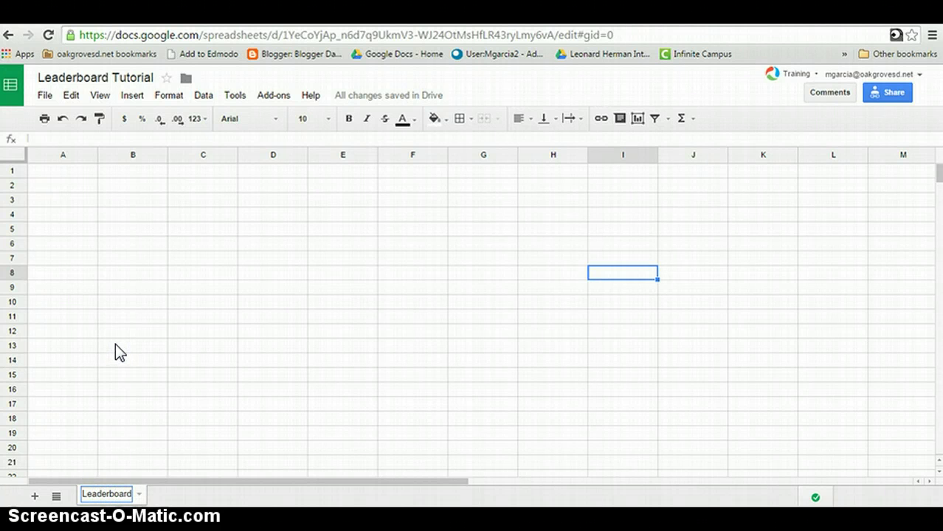
Add a second sheet to the spreadsheet and name it Blogs
left_click(35, 496)
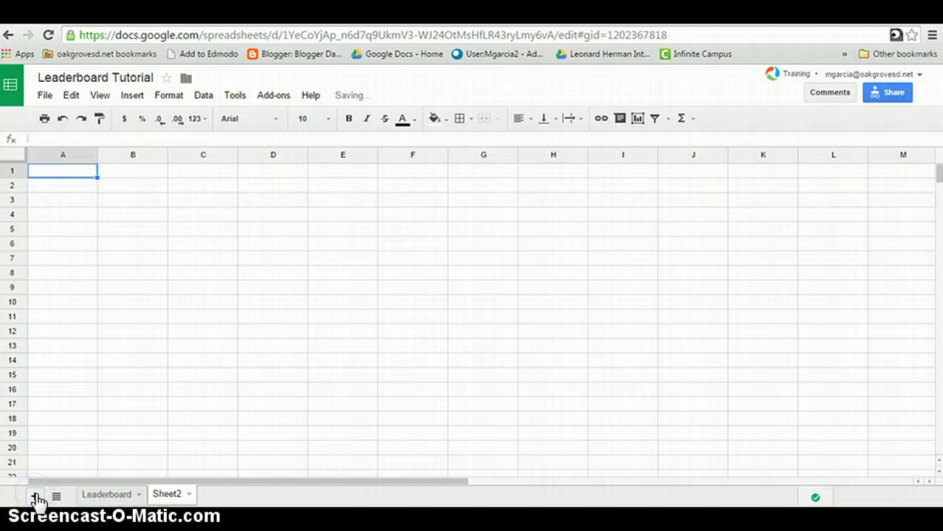
left_click(190, 495)
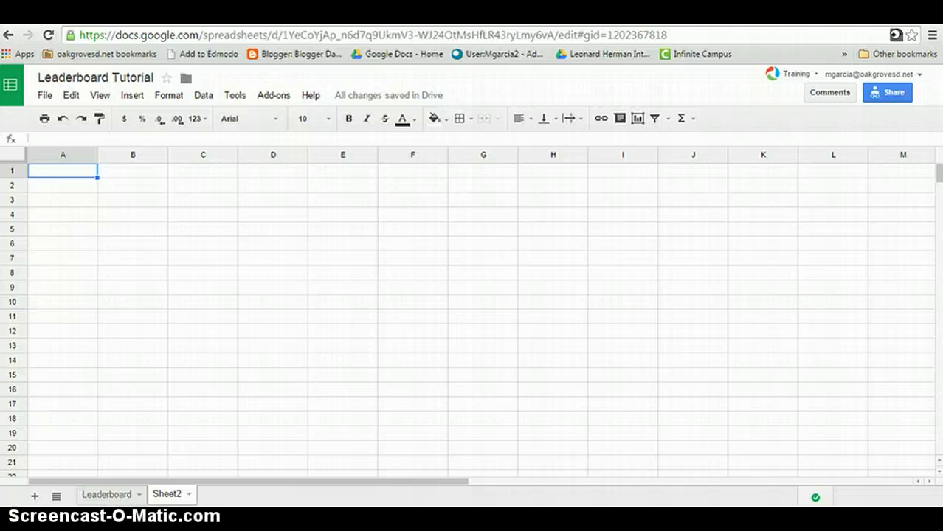
right_click(166, 493)
left_click(175, 350)
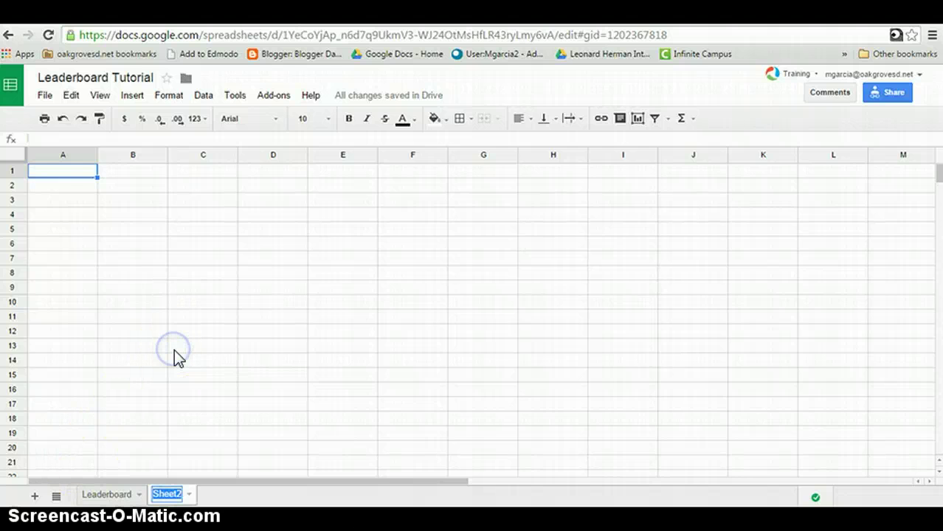
type("Blogs")
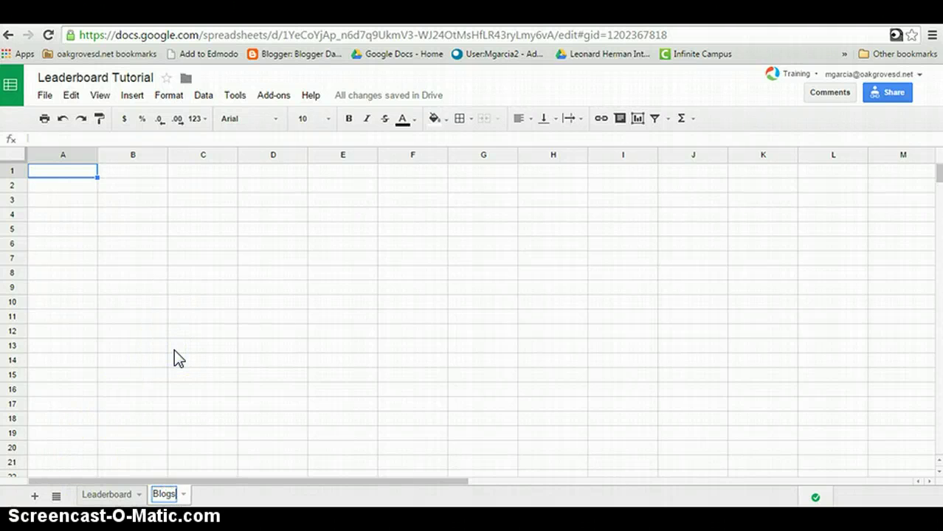
left_click(167, 353)
Add a third sheet named Gold and return to the Leaderboard sheet
left_click(35, 496)
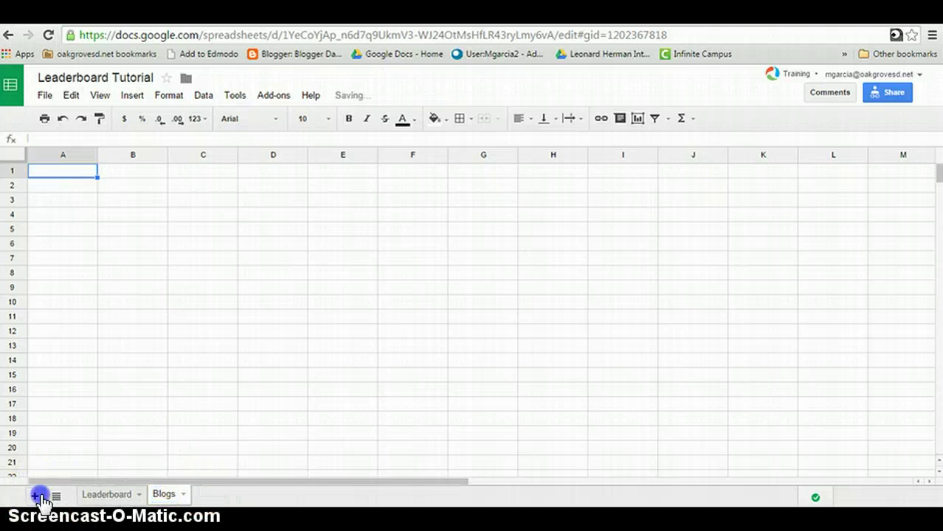
right_click(221, 495)
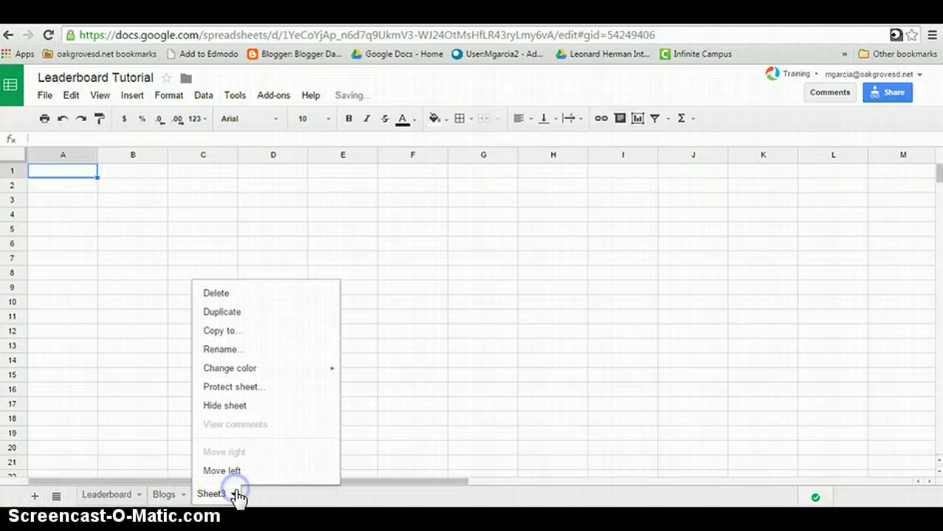
left_click(225, 351)
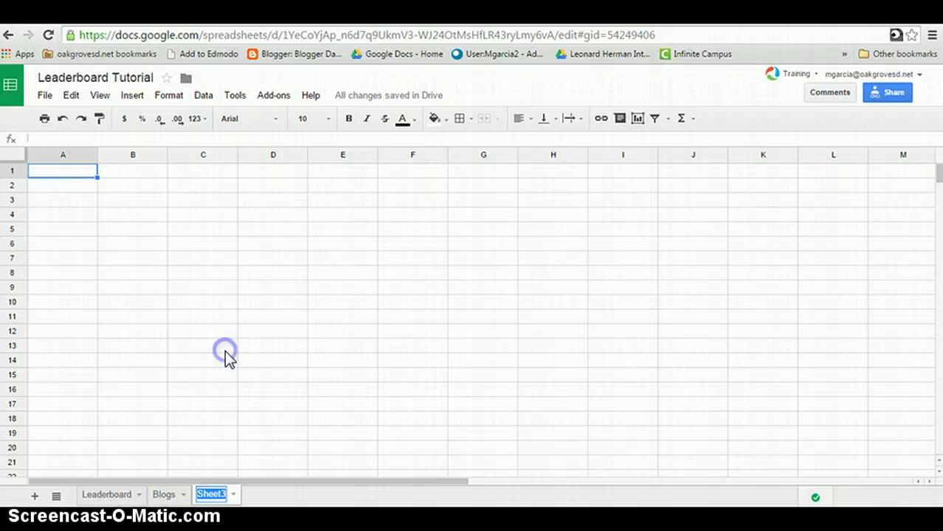
type("Gold")
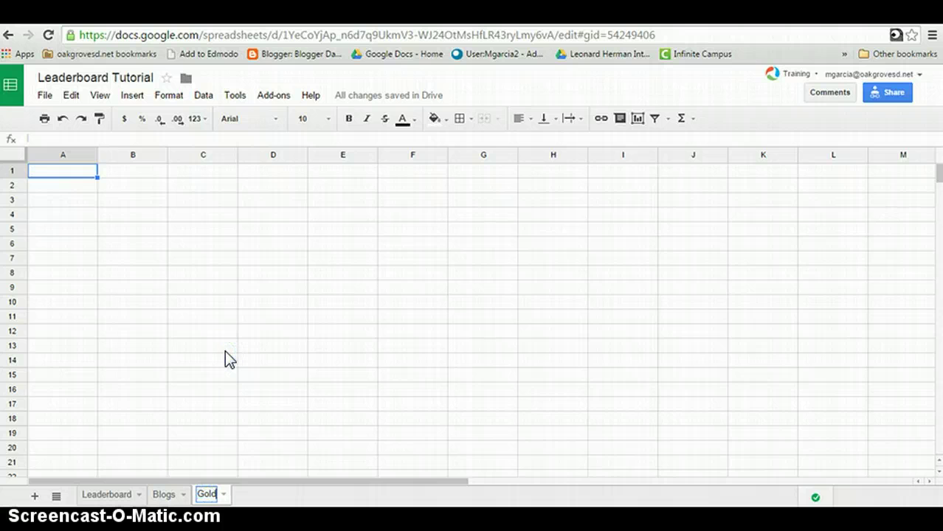
left_click(106, 494)
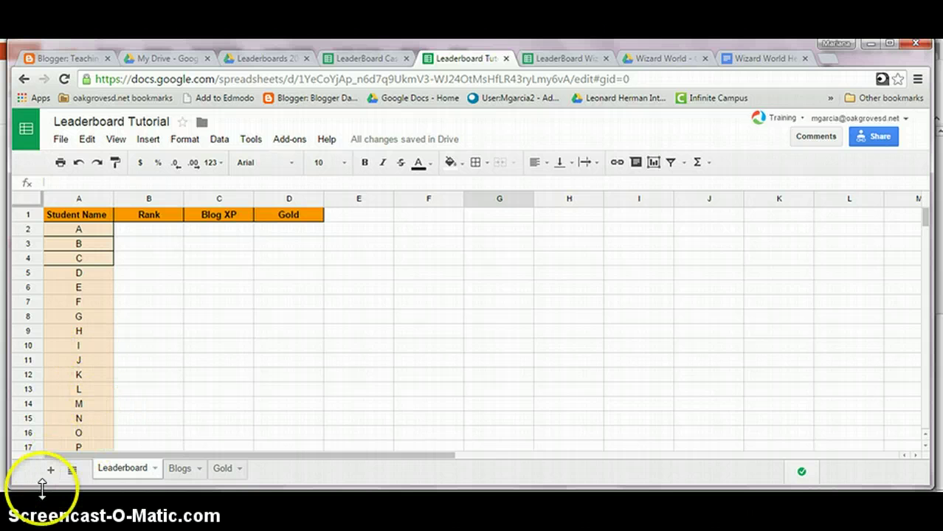
Pull the Leaderboard student names into column A of the Blogs sheet with =arrayformula(index(Leaderboard!A1:A38))
left_click(179, 467)
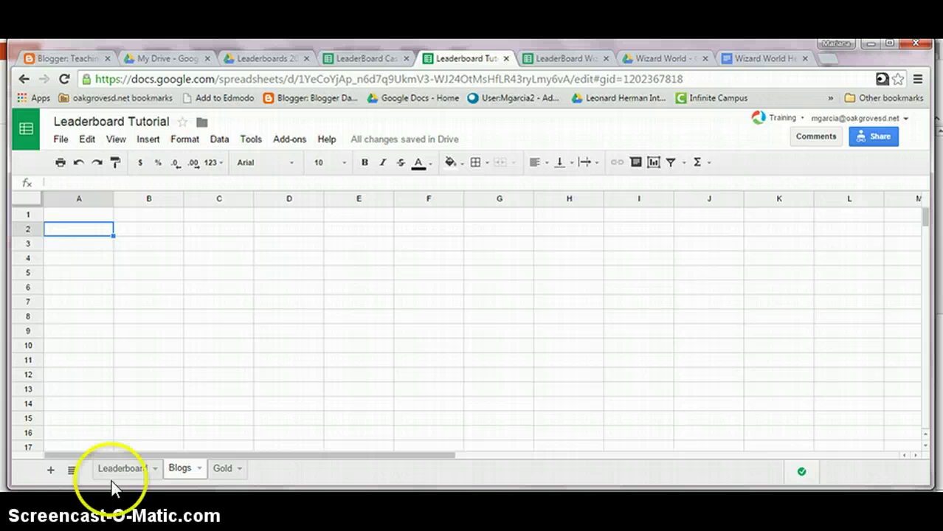
left_click(183, 470)
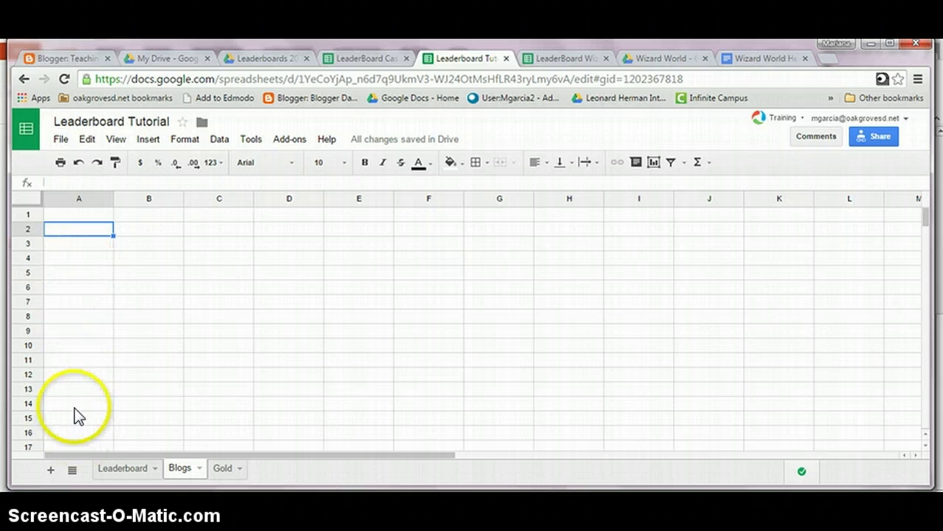
left_click(75, 182)
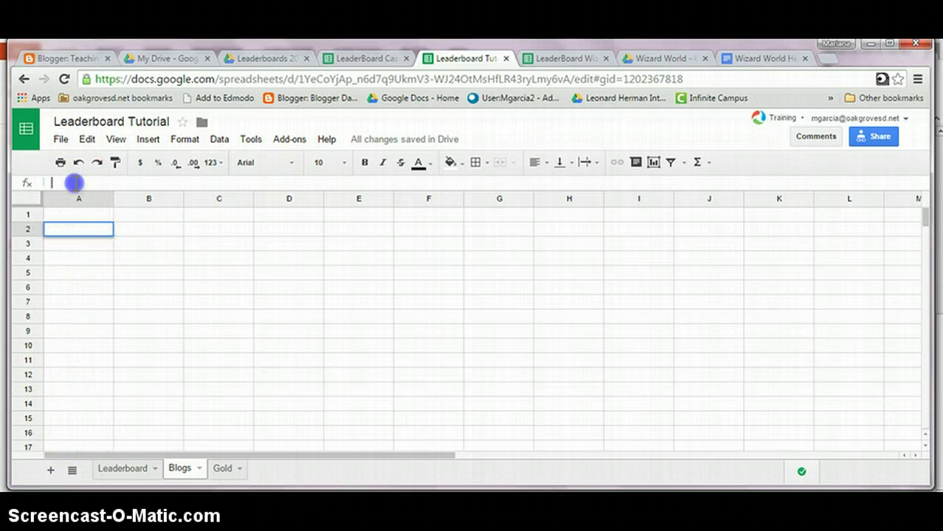
type("=arrayformula(index(Leaderboard!A1:A38))")
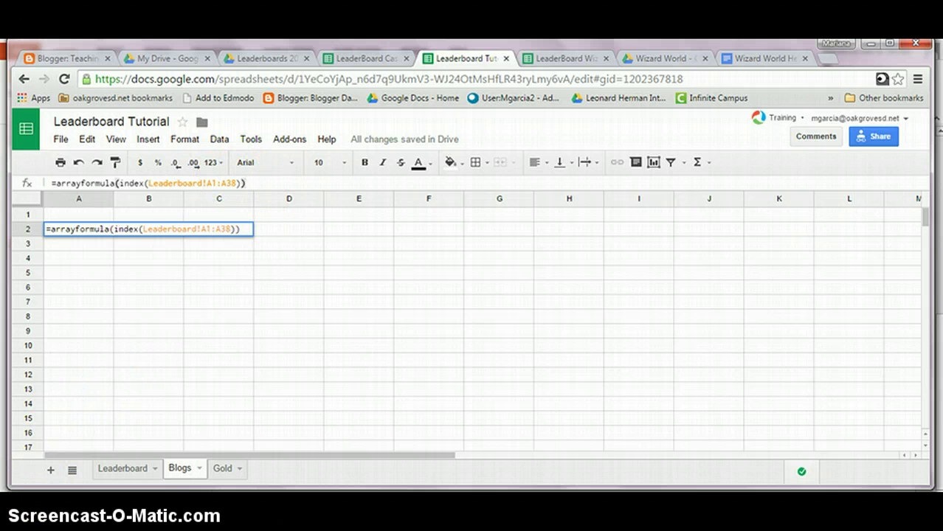
key("Return")
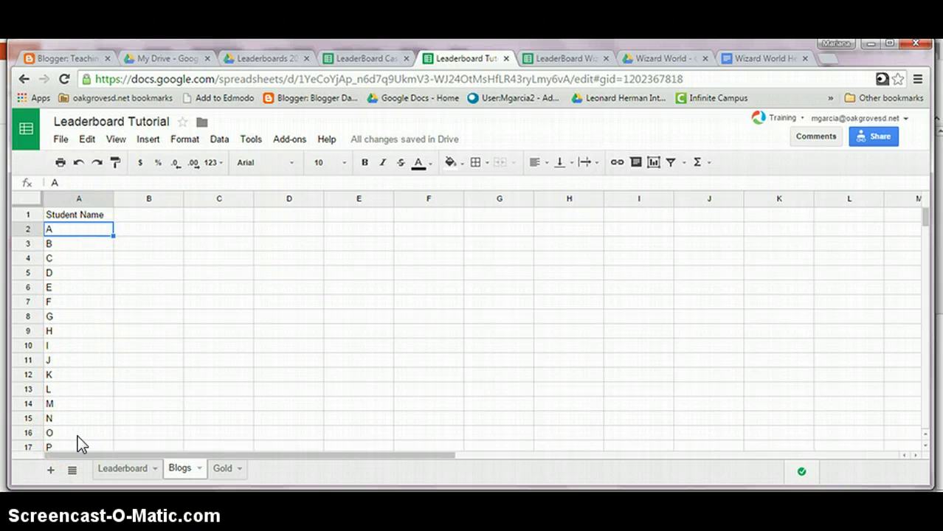
Pull the Leaderboard student names into column A of the Gold sheet with =arrayformula(index(Leaderboard!A1:A38))
left_click(221, 469)
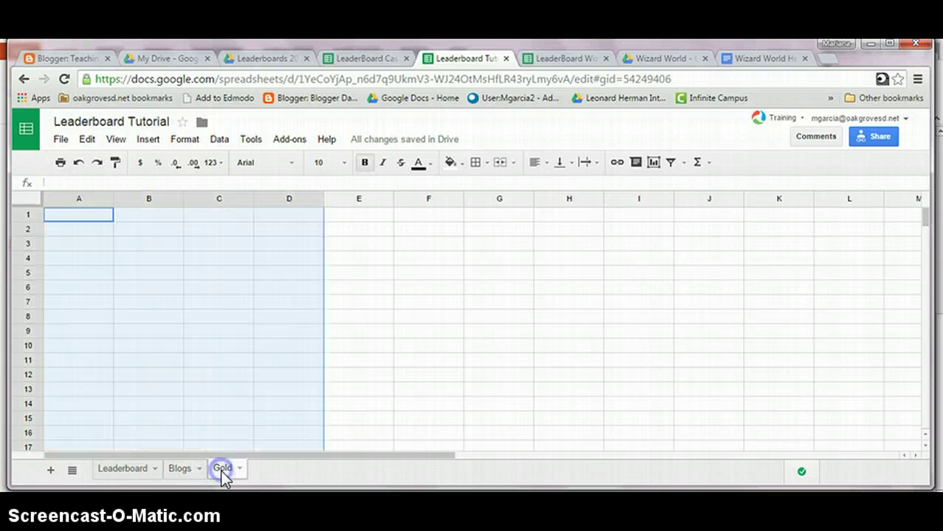
left_click(85, 182)
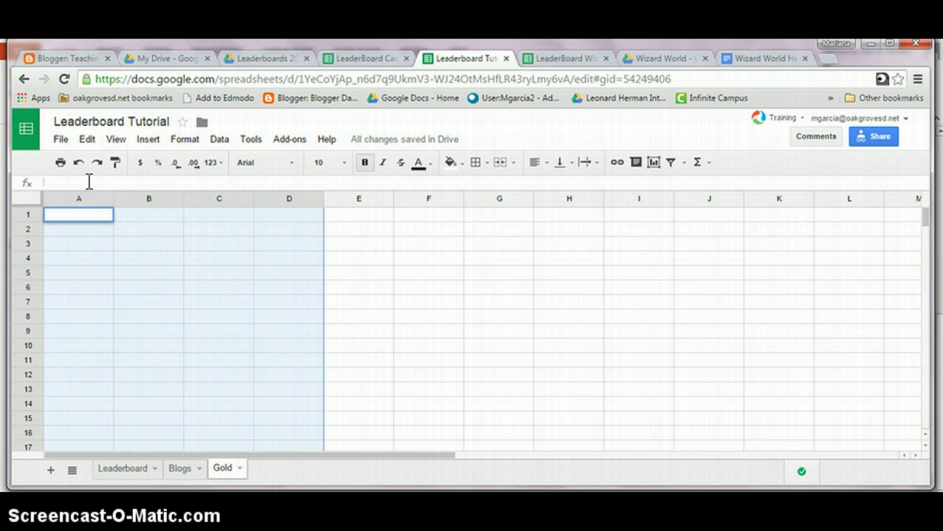
type("=arrayformula(index(Leaderboard!A1:A38))")
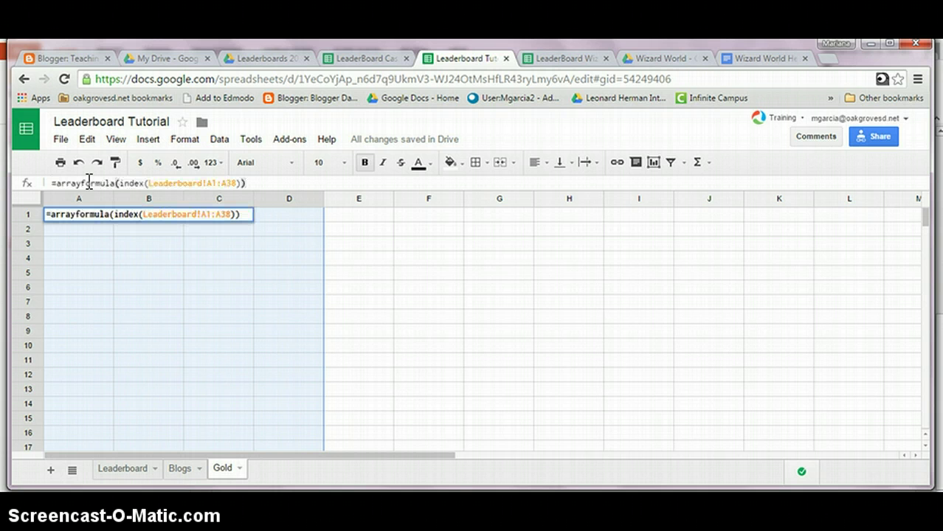
key("Return")
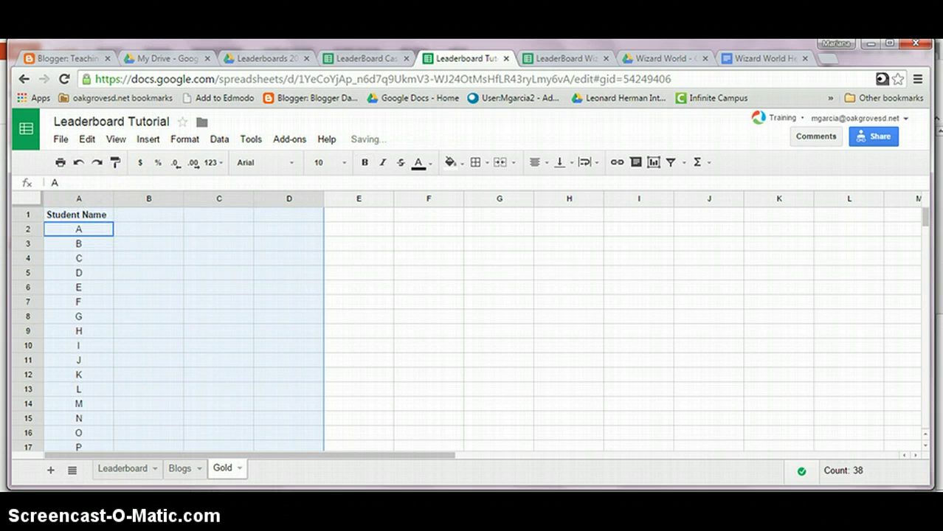
On the Blogs sheet, enter the header Total in cell B1
left_click(179, 468)
left_click(148, 214)
left_click(99, 182)
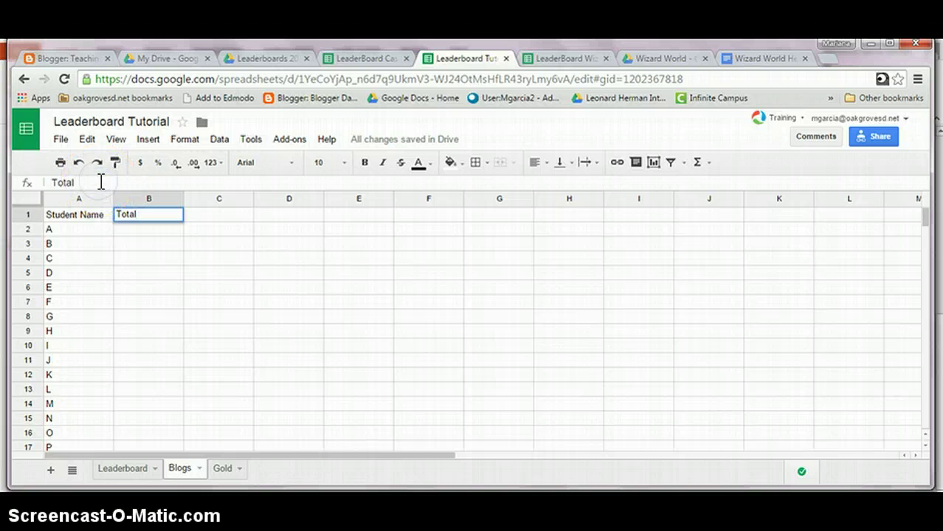
key("Return")
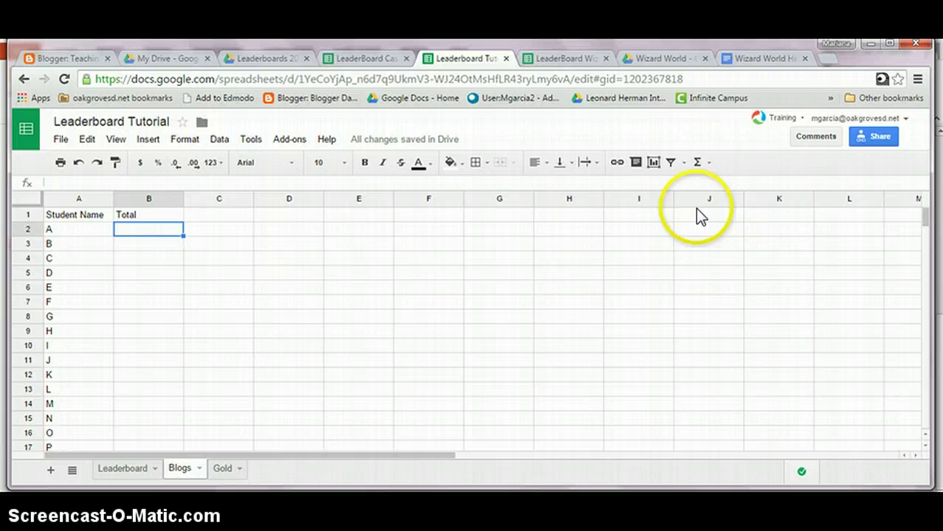
Enter =SUM(C2:Z2) in cell B2 of the Blogs sheet to total the first student's assignments
left_click(698, 163)
left_click(708, 186)
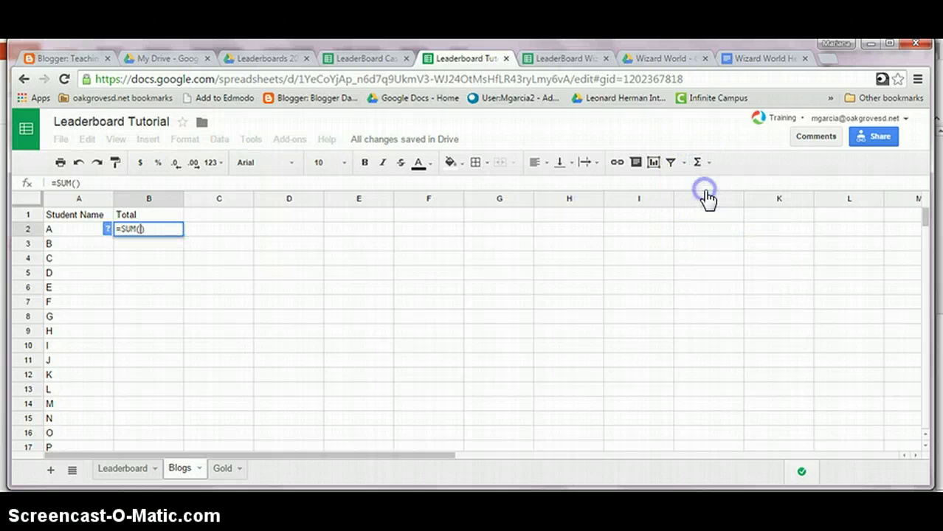
left_click_drag(237, 232, 916, 231)
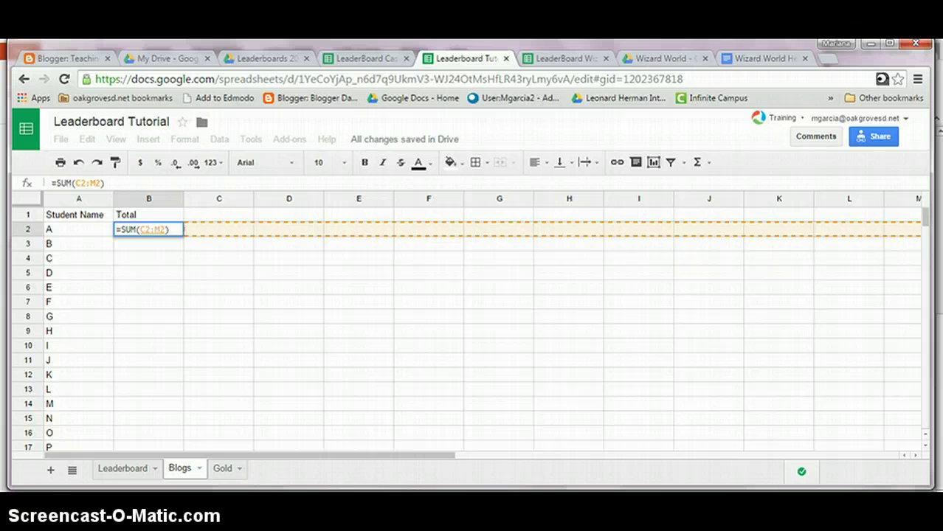
key("BackSpace")
key("BackSpace")
type("Z2")
left_click(121, 183)
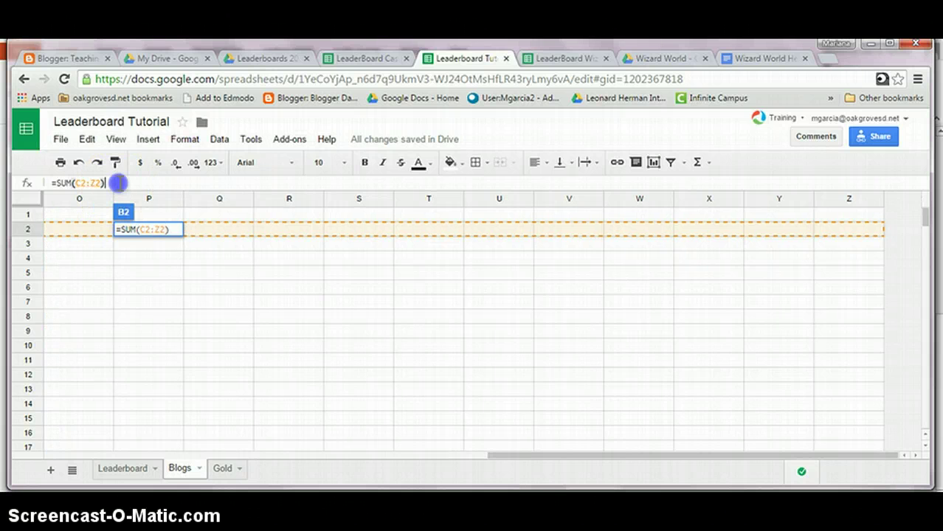
key("Return")
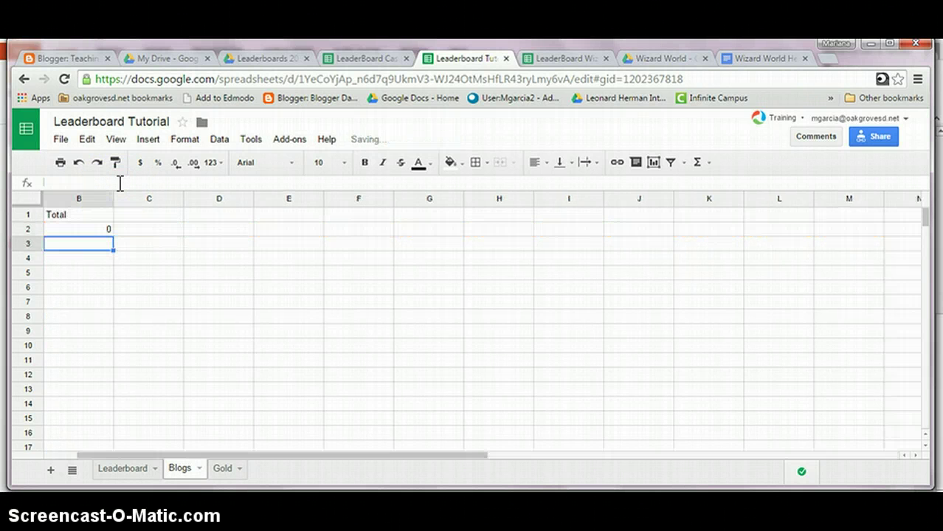
Label C1 Assignment 1 and copy the B2 sum formula down the Total column for the other students
key("Up")
left_click(148, 227)
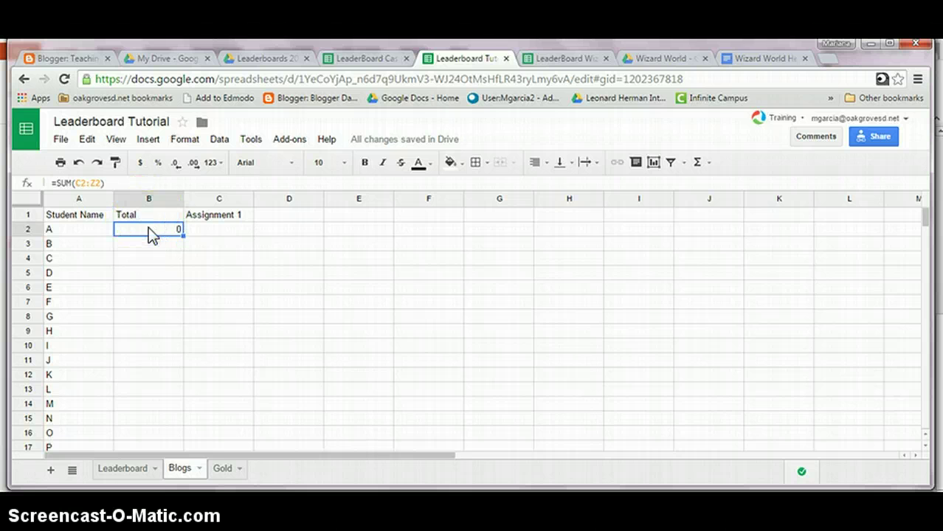
left_click(149, 235)
left_click(147, 247)
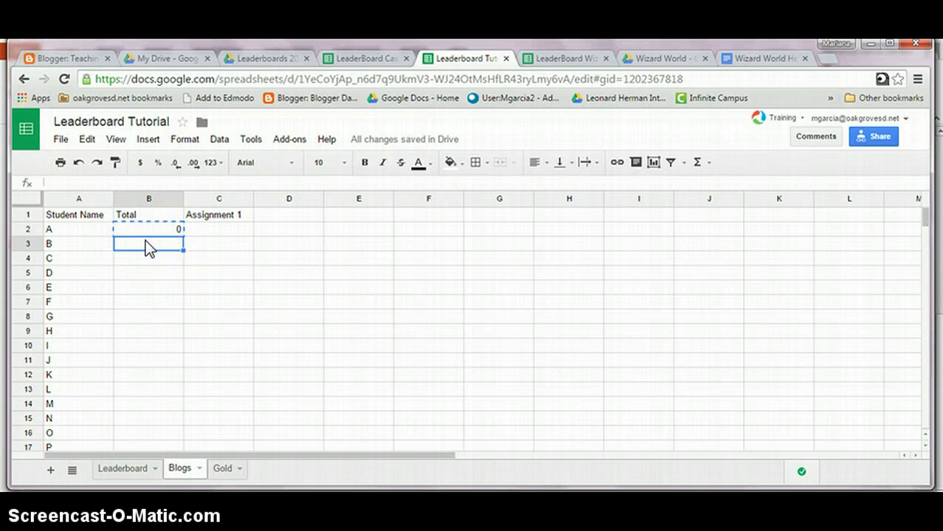
type("=SUM(C3:Z3)")
left_click(147, 260)
key("ctrl+v")
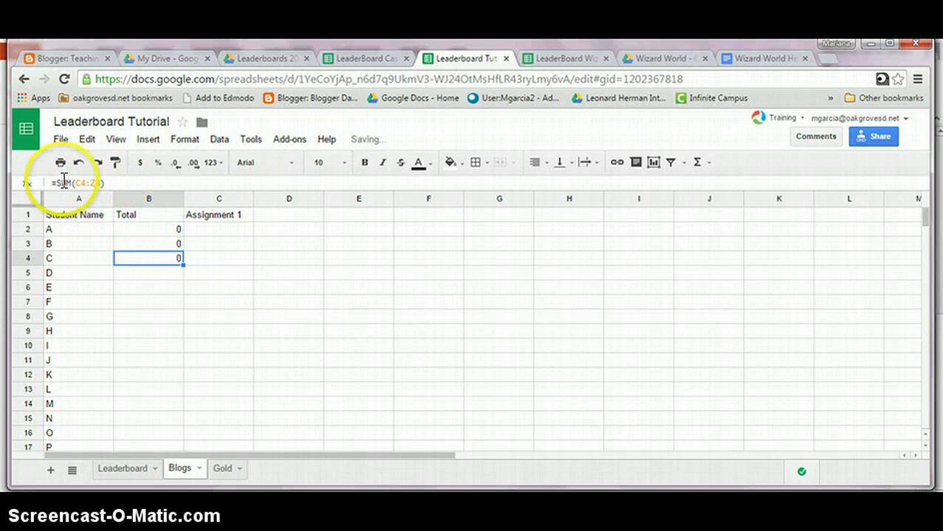
left_click(102, 182)
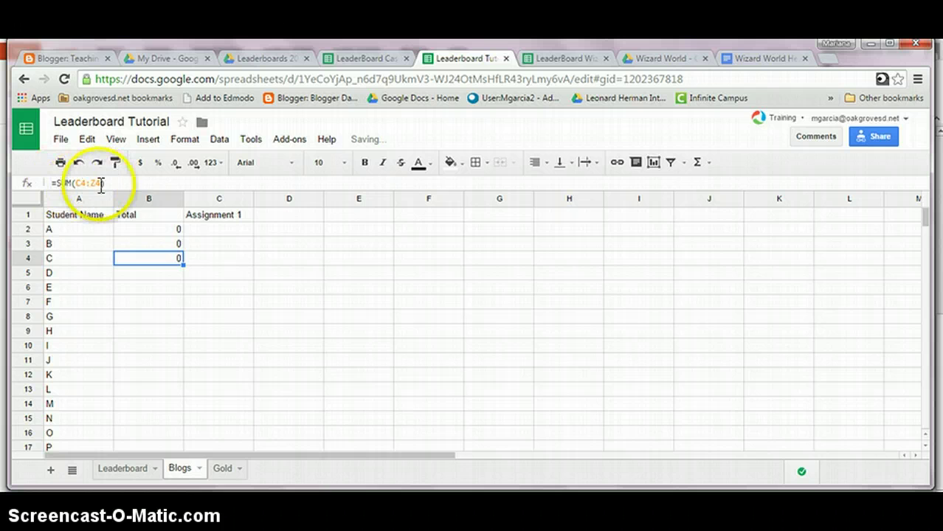
left_click(138, 271)
key("ctrl+v")
left_click(134, 289)
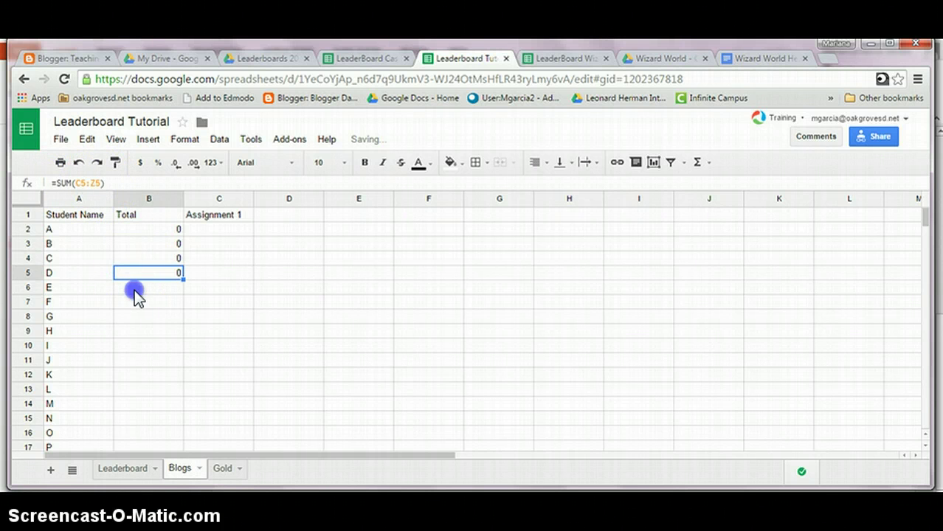
key("ctrl+v")
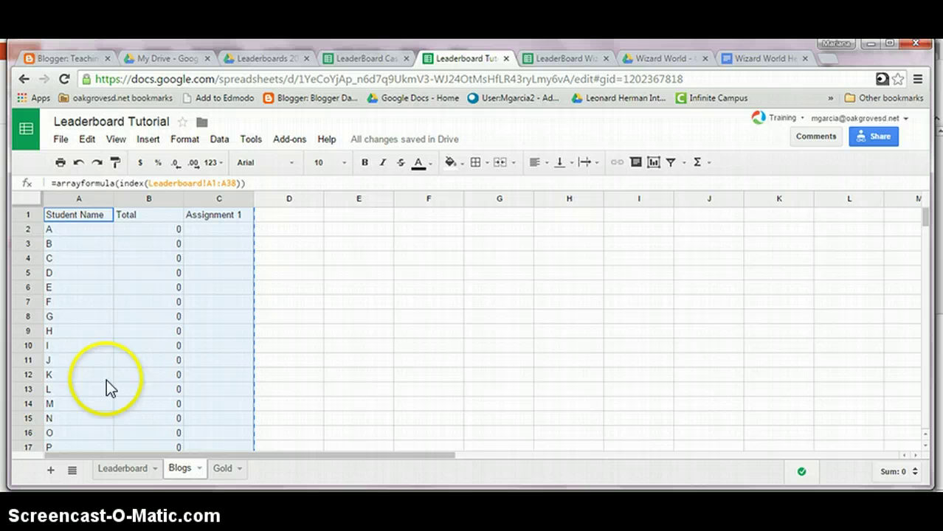
Copy columns A to C of the Blogs sheet into the Gold sheet, starting at A1
left_click(223, 472)
left_click(98, 216)
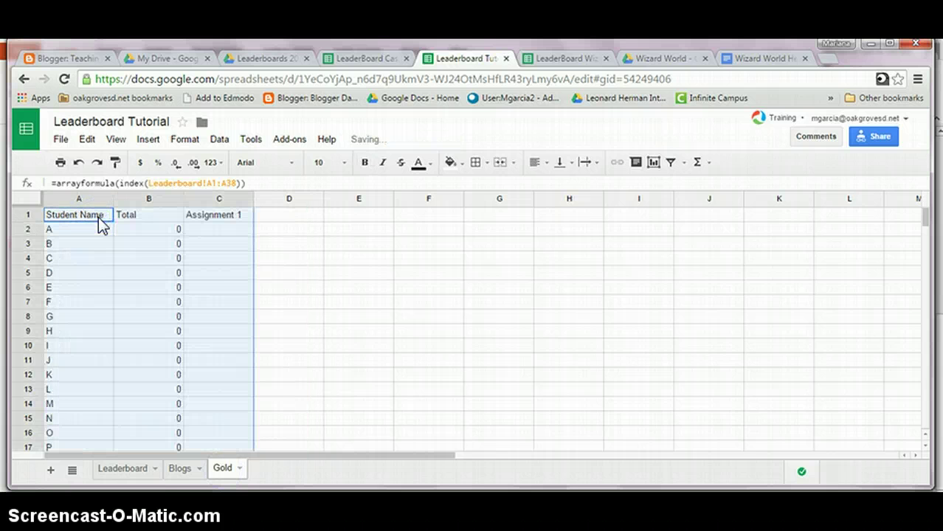
Enter sample scores for student A on the Gold sheet: 34 in C2, 56 in E2 and 78 in G2
left_click(242, 233)
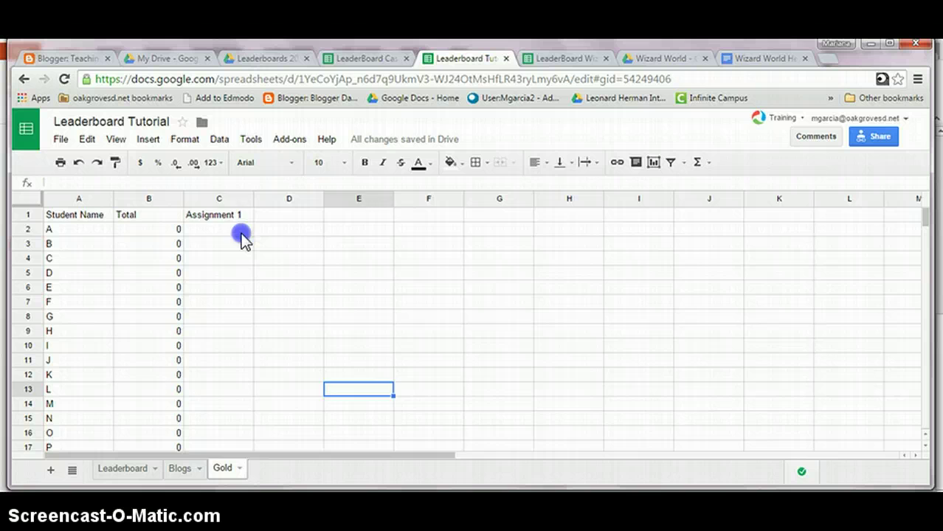
type("34")
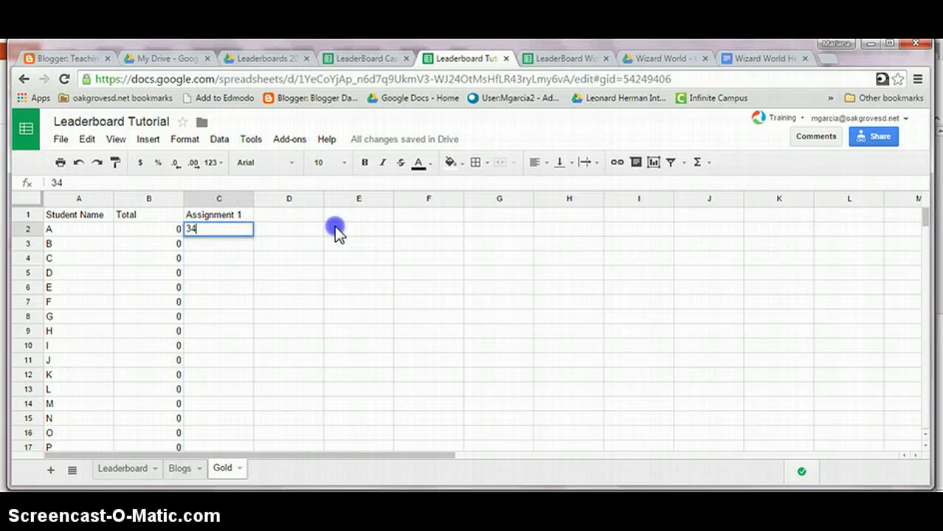
left_click(334, 227)
type("56")
left_click(403, 230)
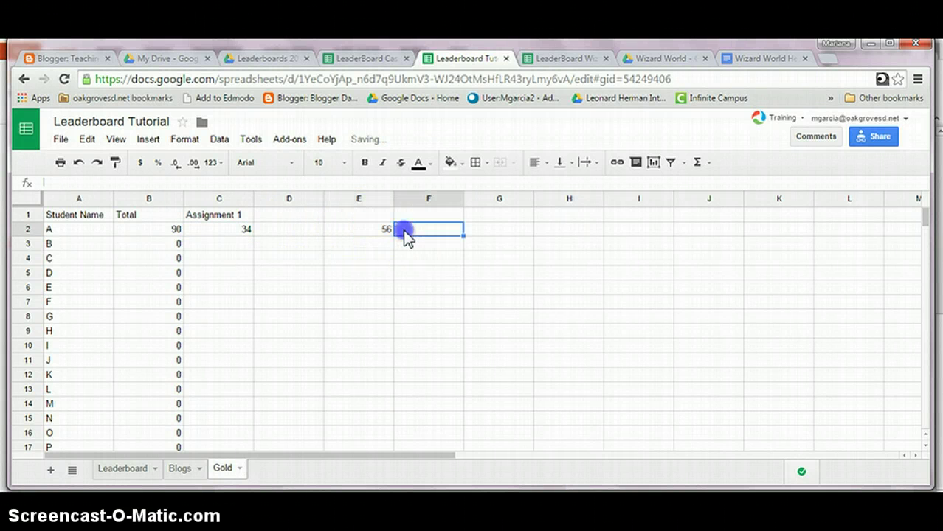
left_click(484, 230)
type("78")
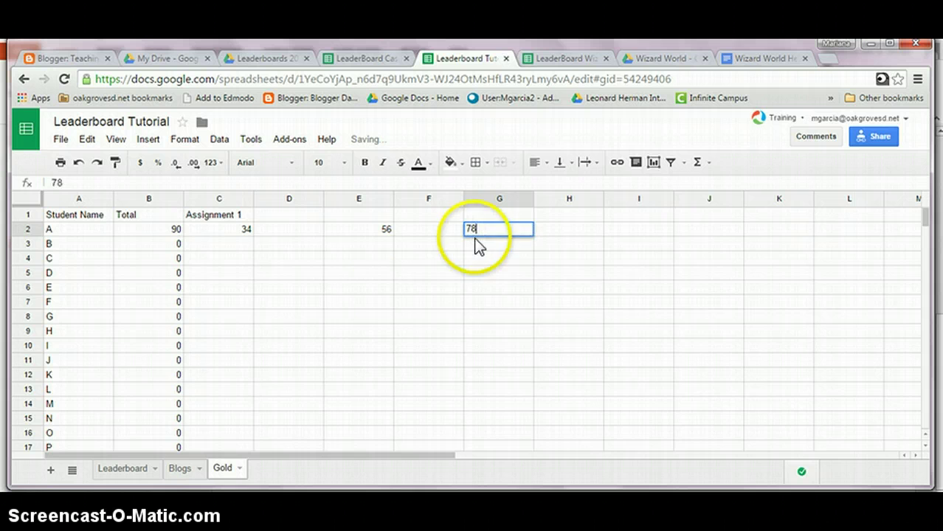
left_click(576, 231)
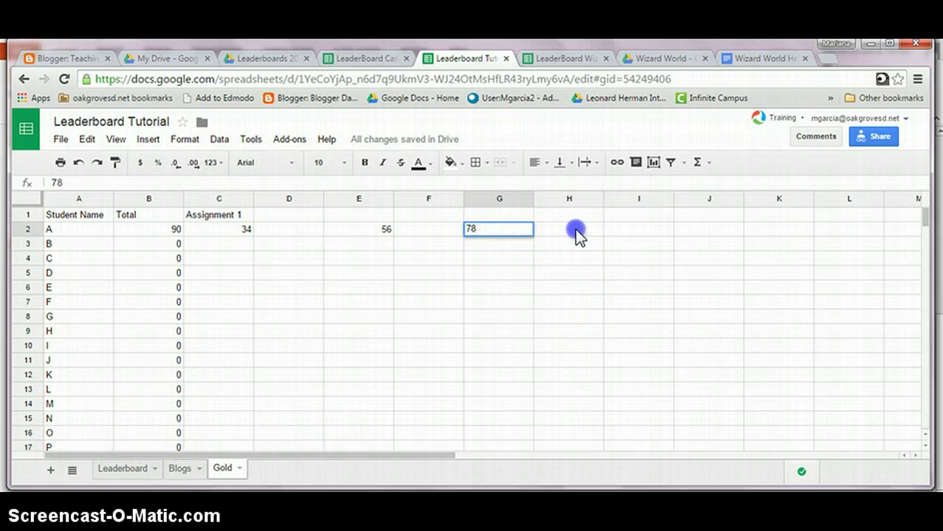
Freeze the first two columns of the Gold sheet
left_click(118, 140)
mouse_move(131, 167)
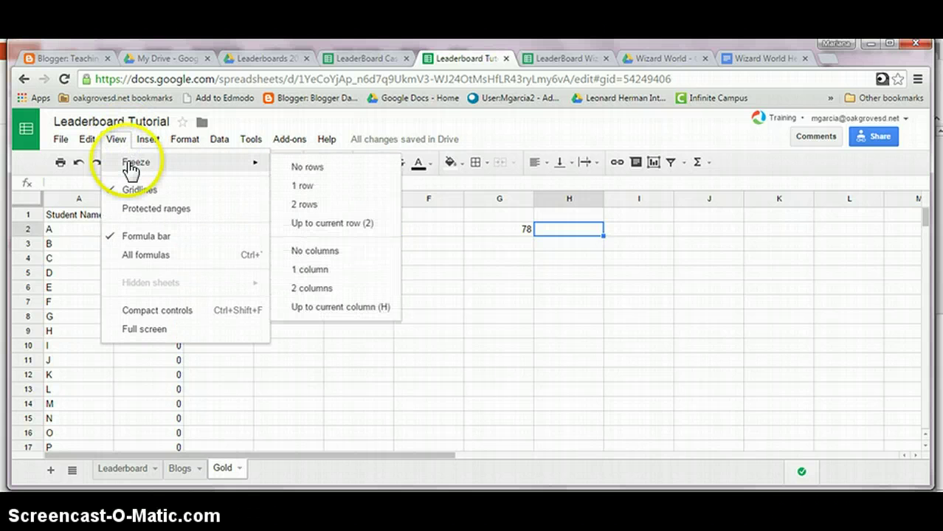
left_click(313, 288)
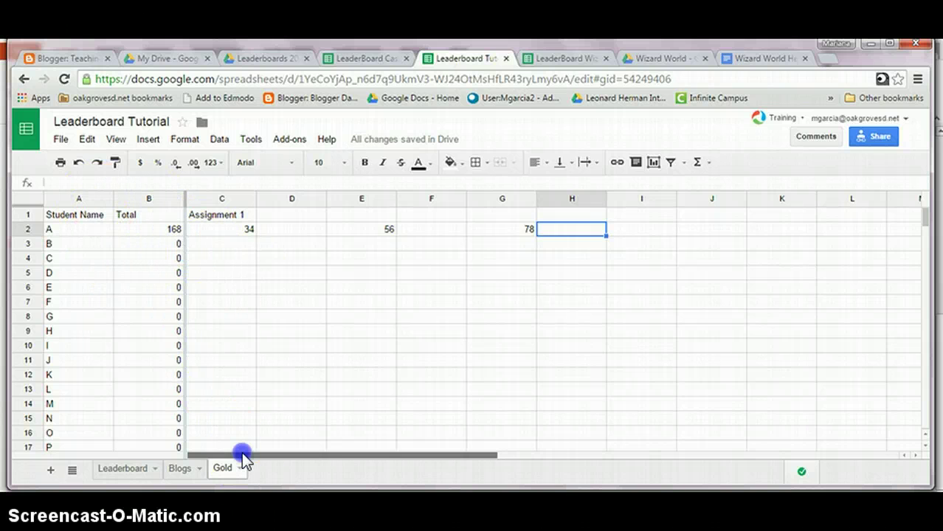
mouse_move(241, 452)
left_mouse_down()
mouse_move(511, 490)
mouse_move(274, 476)
mouse_move(241, 461)
left_mouse_up()
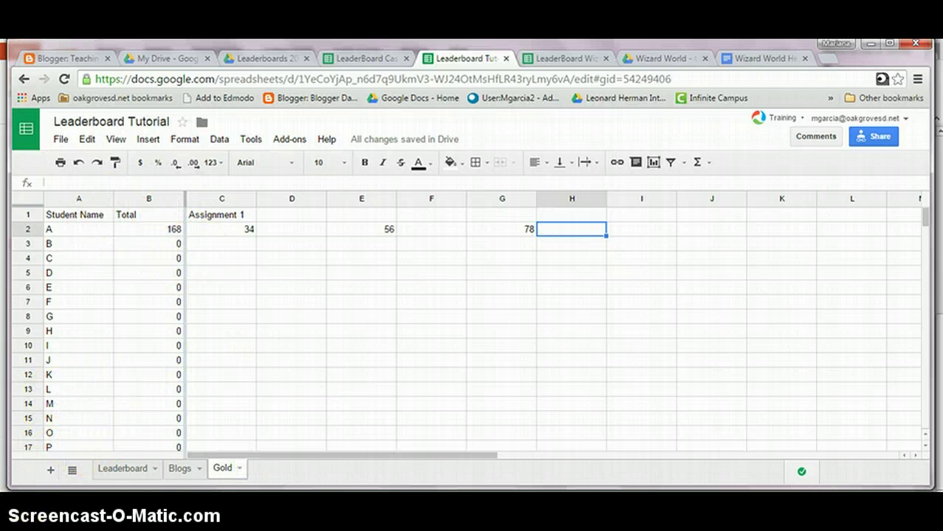
Freeze the first two columns of the Blogs sheet
left_click(179, 468)
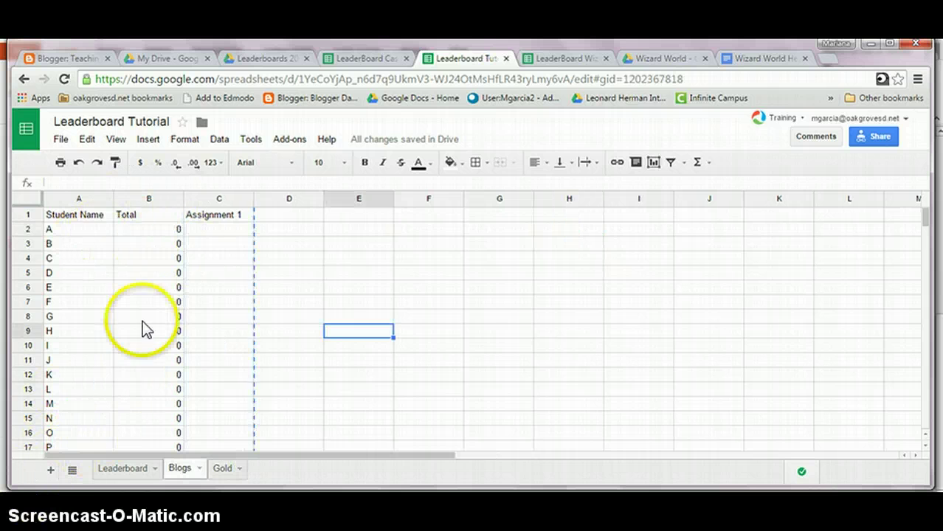
left_click(116, 140)
mouse_move(126, 169)
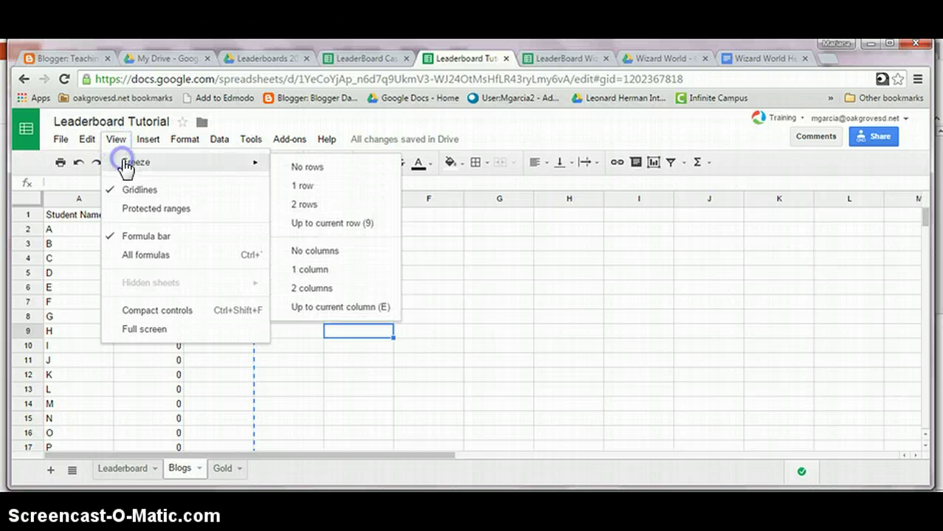
left_click(299, 291)
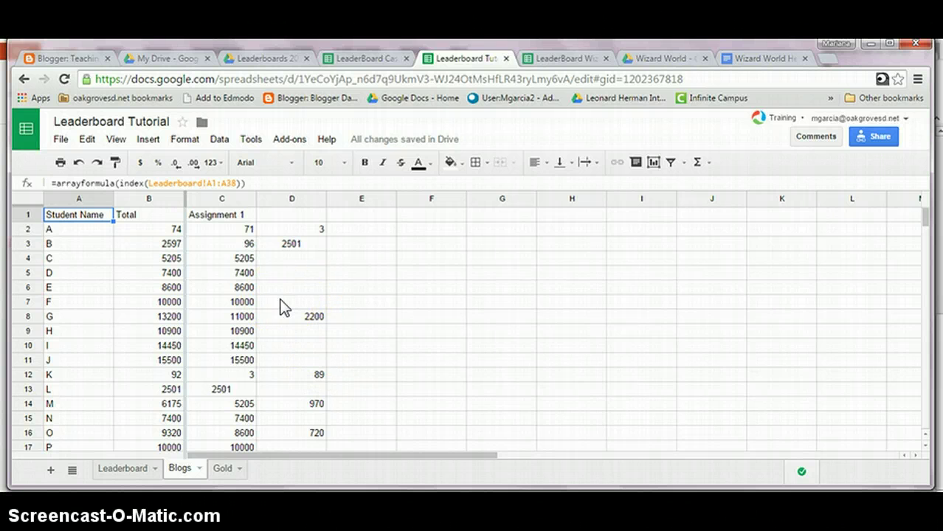
Put the arrayformula index formula in C2 under Blog XP on the Leaderboard sheet and change its sheet reference to Blogs
left_click(131, 471)
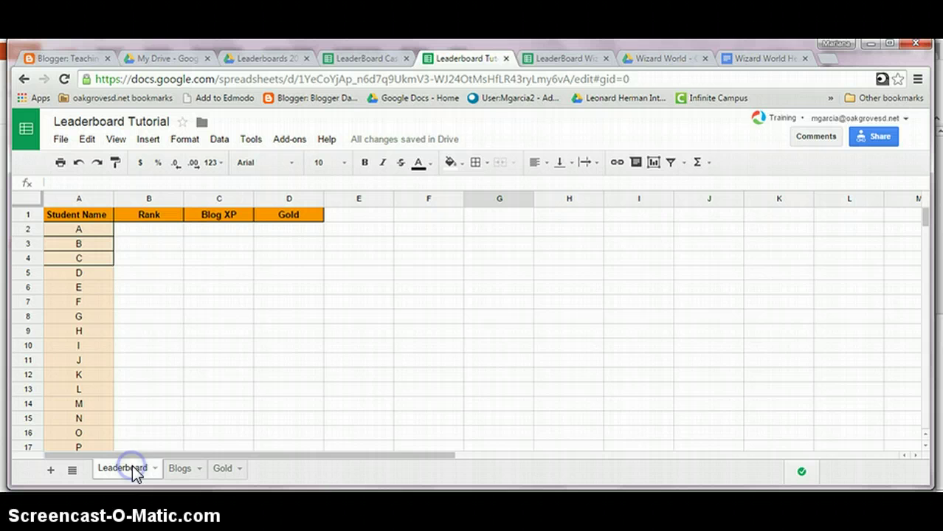
left_click(233, 234)
type("=arrayformula(index(Leaderboard!A1:A38))")
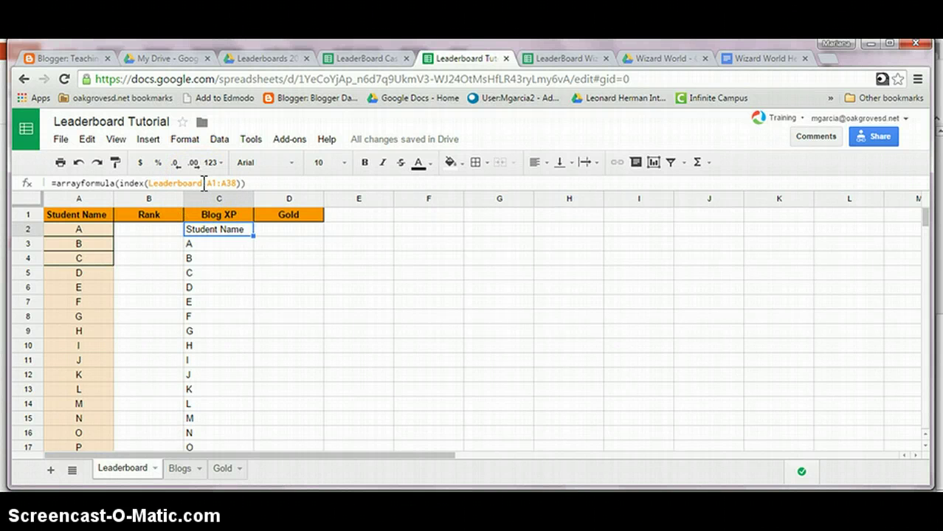
left_click(180, 184)
left_click_drag(180, 184, 147, 184)
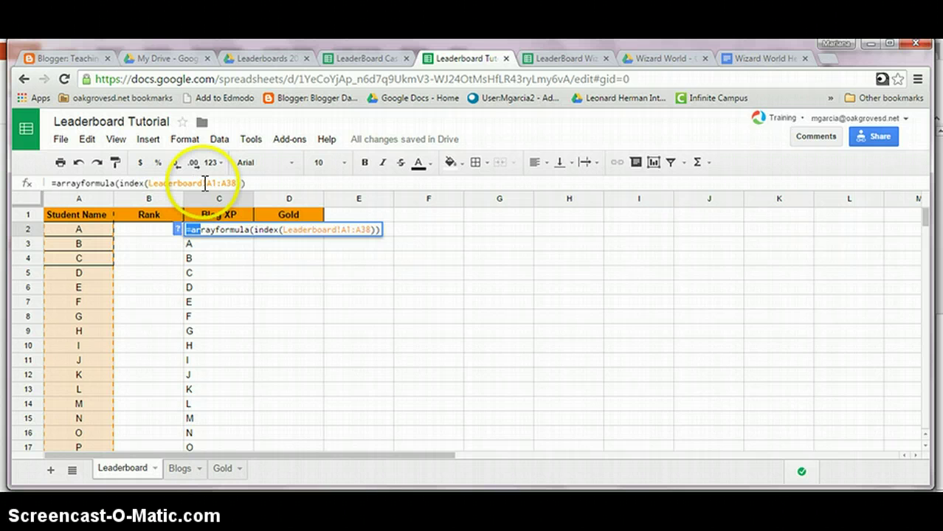
left_click_drag(203, 184, 150, 185)
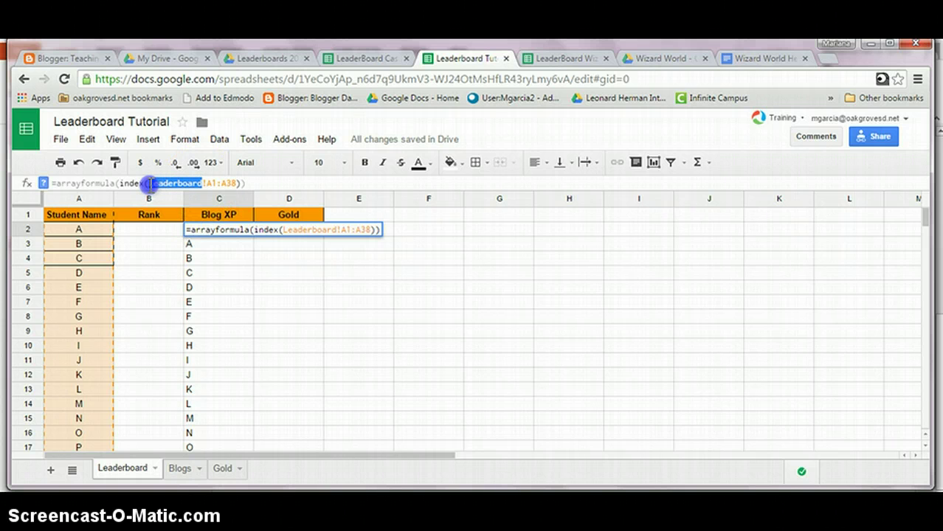
type("Blog")
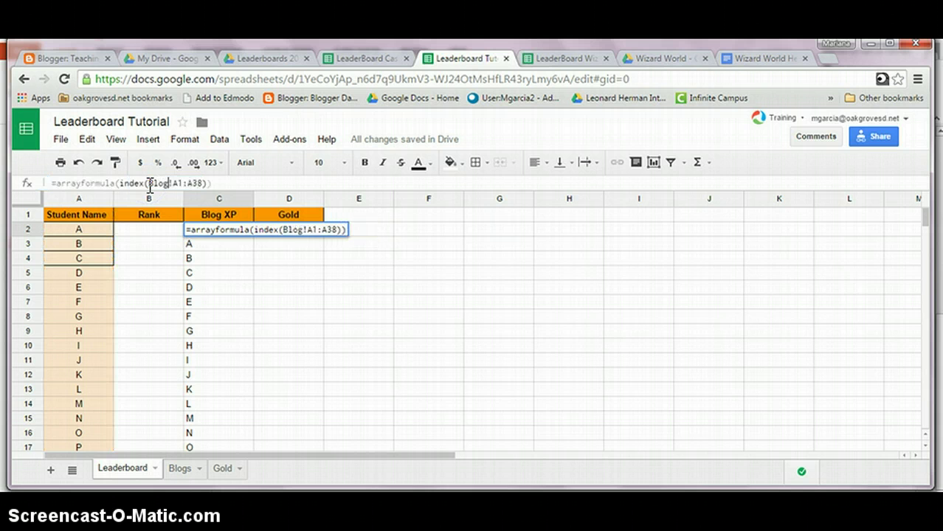
type("s")
Change the range in the Blog XP formula in C2 to Blogs!B2:B38 and apply the formula
left_click_drag(150, 184, 186, 184)
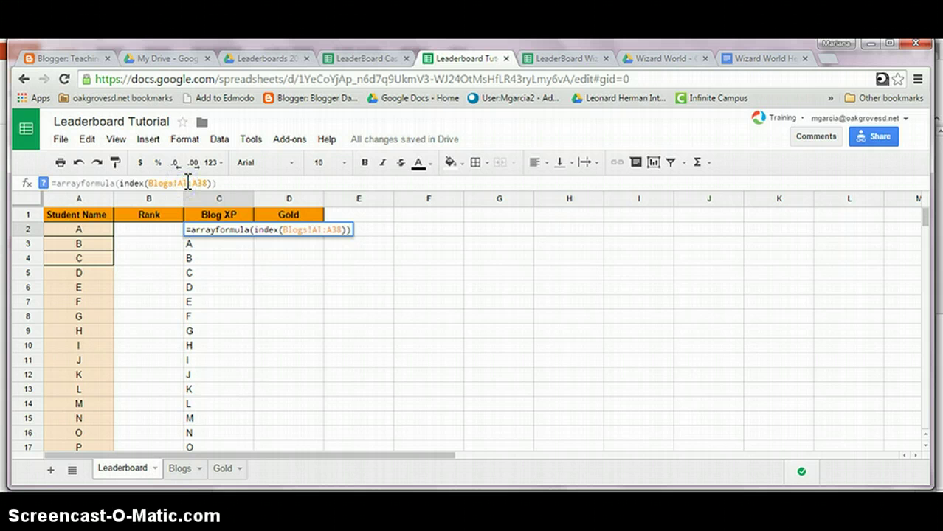
key("BackSpace")
type("B2")
left_click(200, 183)
key("BackSpace")
type("B2")
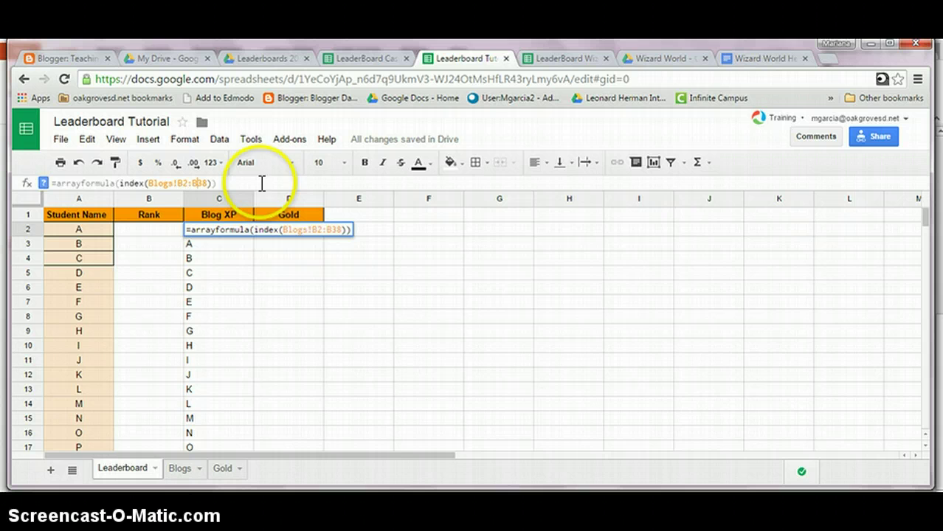
key("Return")
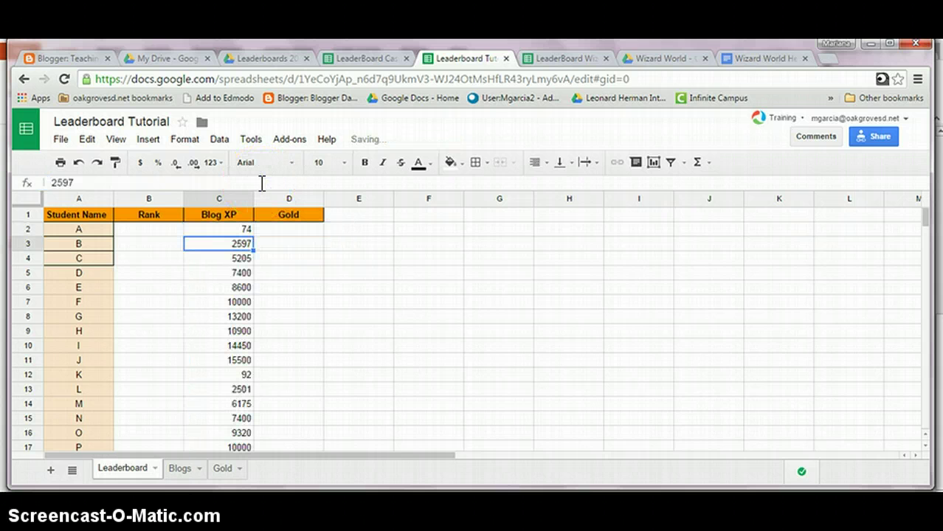
Put the arrayformula index formula in D2 under Gold and change its sheet reference to Gold
left_click(289, 232)
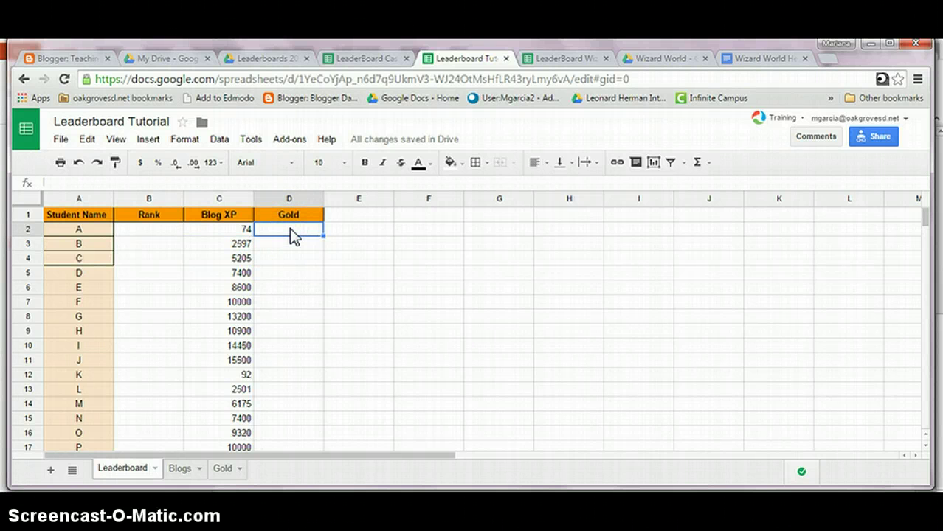
left_click(80, 183)
type("=arrayformula(index(Leaderboard!A1:A38))")
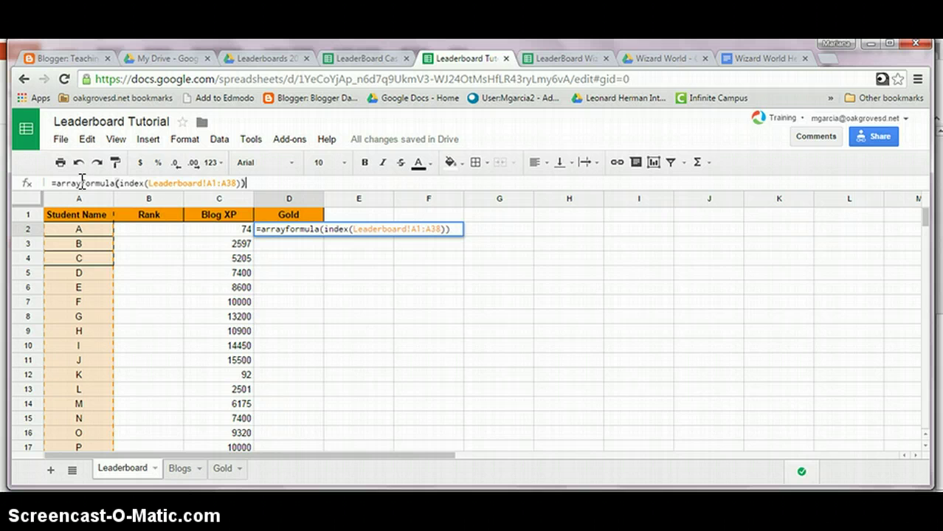
left_click_drag(202, 183, 148, 184)
type("Gol")
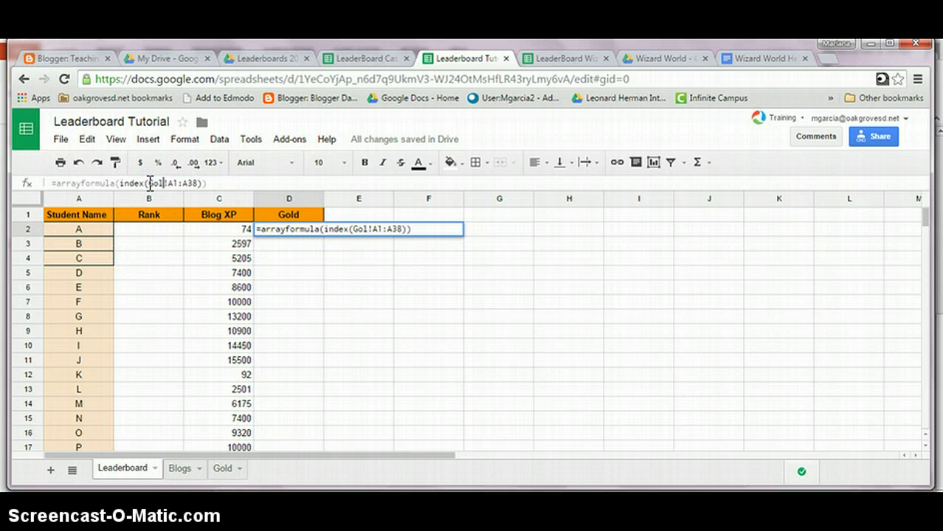
type("d")
Set the range in the D2 Gold formula to B2:B38, apply it and review the resulting formula
left_click(181, 185)
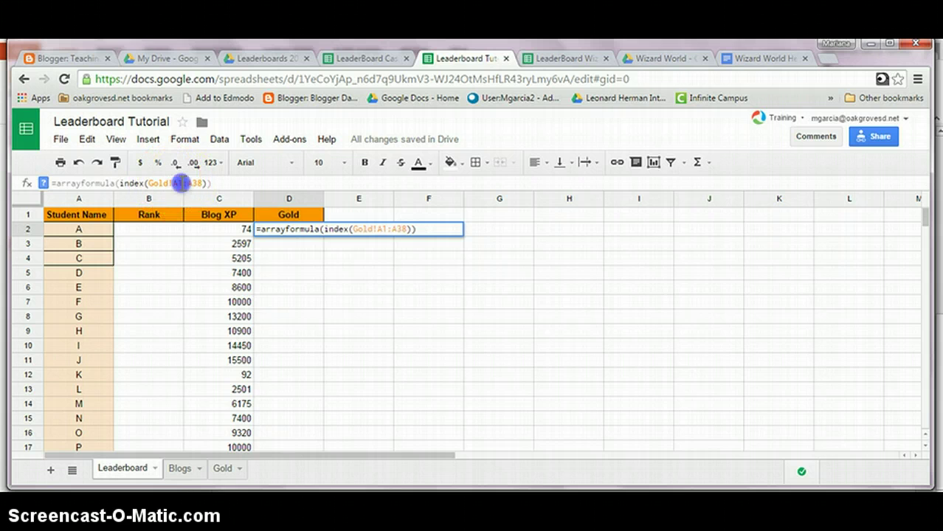
key("BackSpace")
type("B2")
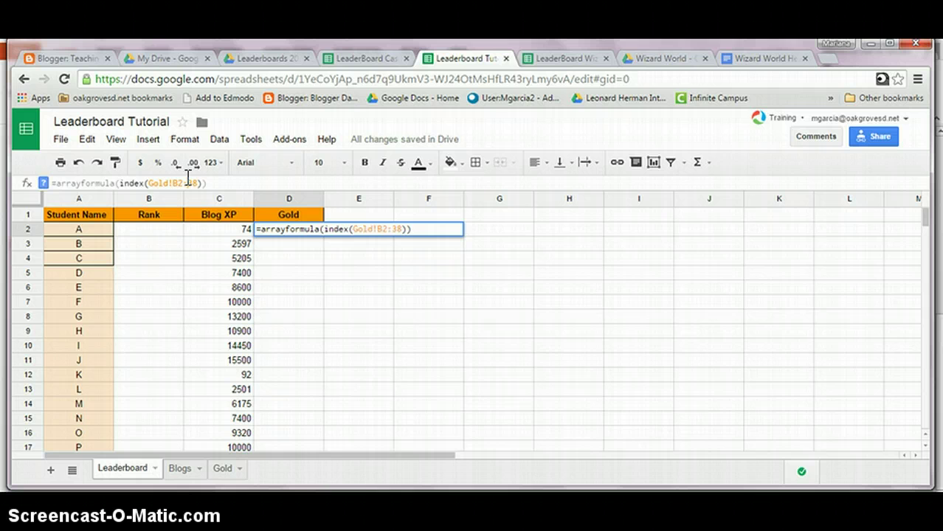
left_click(219, 183)
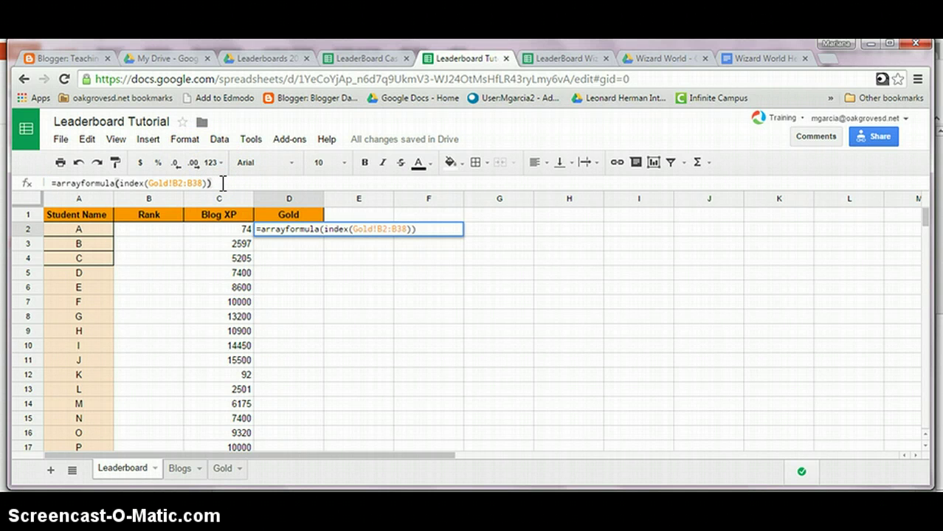
key("Return")
left_click(312, 228)
left_click(191, 183)
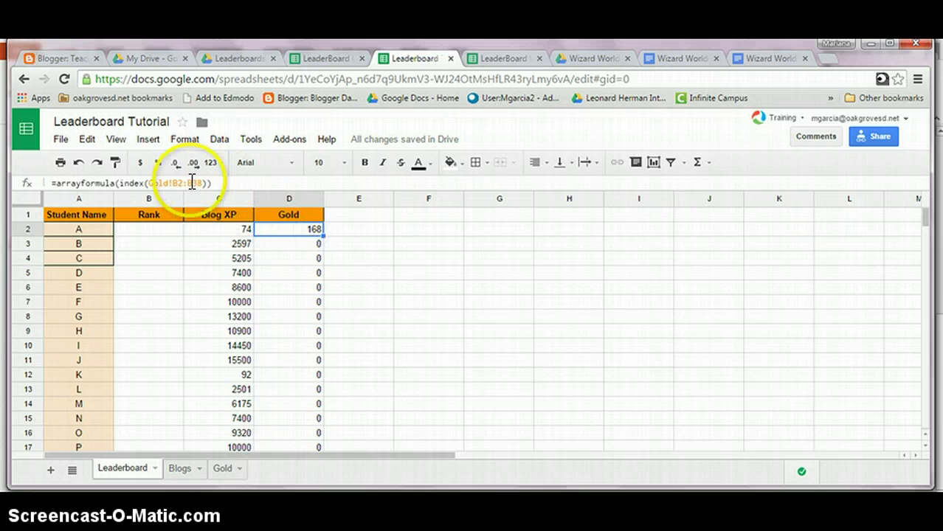
left_click(203, 184)
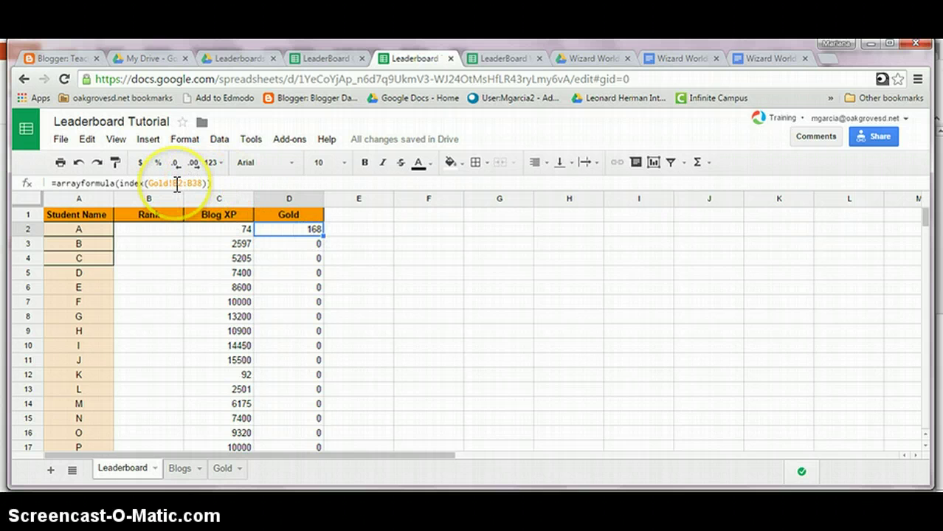
Enter a nested IF formula in B2 under Rank that picks a goo.gl badge image by C2's XP range, starting with C2>=15401
left_click(168, 234)
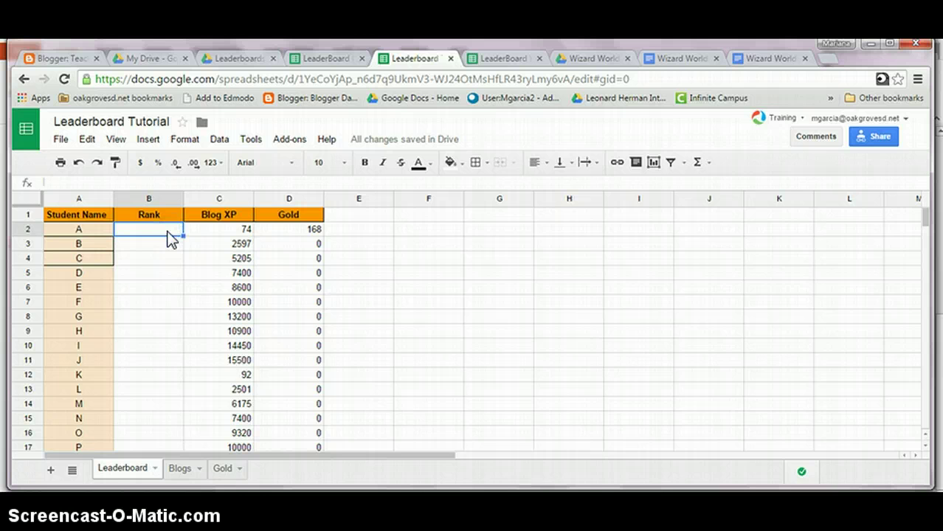
left_click(133, 184)
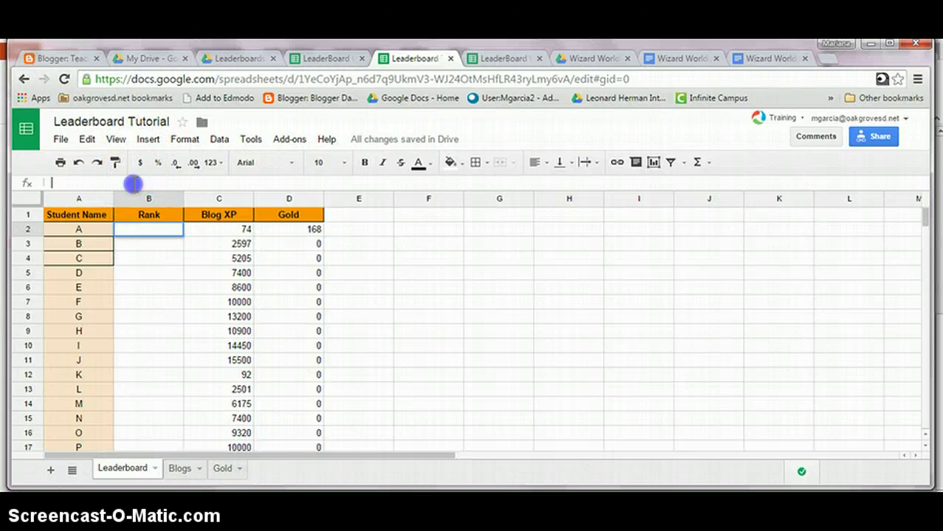
type("=IF(C2>=15401, image(\"https://goo.gl/4zwLCL\"),IF (AND(C2<=15400,C2>=13601), image(\"https://goo.gl/zTF4S9\"), IF (AND(C2<=13600,C2>=11901), image(\"https://goo.gl/WFUXaT\"),IF(AND(C2<=11900,C2>=10301),image(\"https://goo.gl/qT9Yv8\"),IF(AND(C2<=10300,C2>=8801),image(\"https://goo.gl/mgtJQQ\"),IF(AND(C2<=8800,C2>=7501),image(\"https://goo.gl/0hrg3R\"),IF(AND(C2<=7500, C2>=6301),image(\"https://goo.gl/MmS926\"),IF(AND(C2<=6300, C2>=5201),image(\"https://goo.gl/neM7ok\"),IF(AND(C2<=5200, C2>=2501),image(\"https://goo.gl/QkMJpx\"), IF(C2<=2500,image(\"https://goo.gl/1J4HKa\")))))))))))")
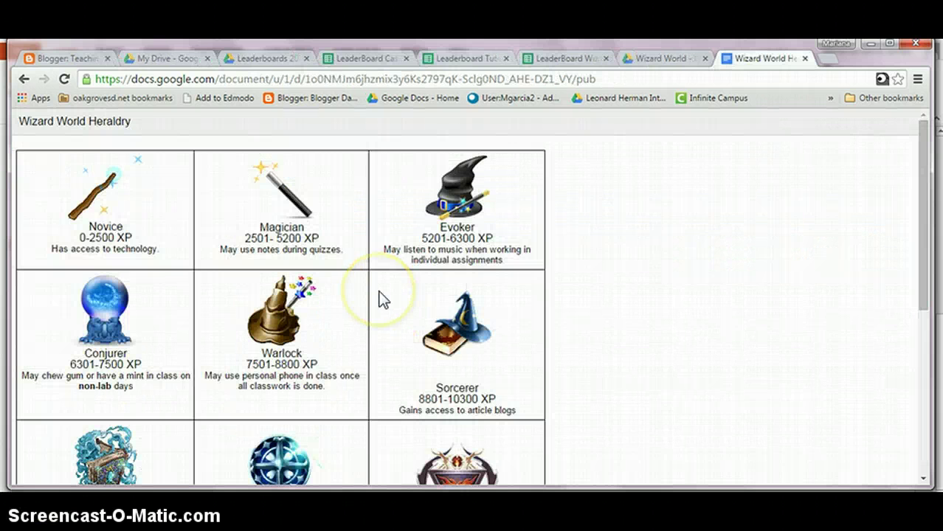
Copy the Archmage badge's image URL from the Wizard World Heraldry document and open a new browser tab
scroll(379, 299, "down", 2)
scroll(379, 299, "down", 3)
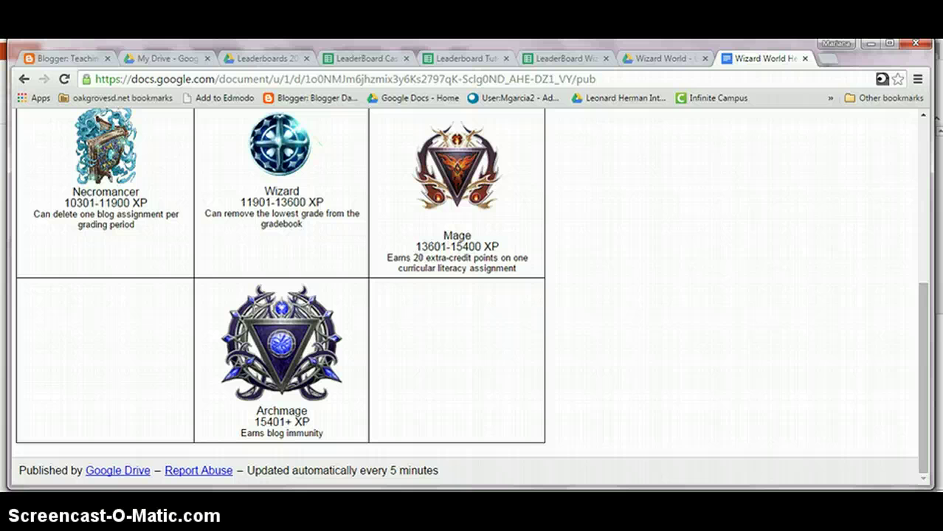
right_click(281, 352)
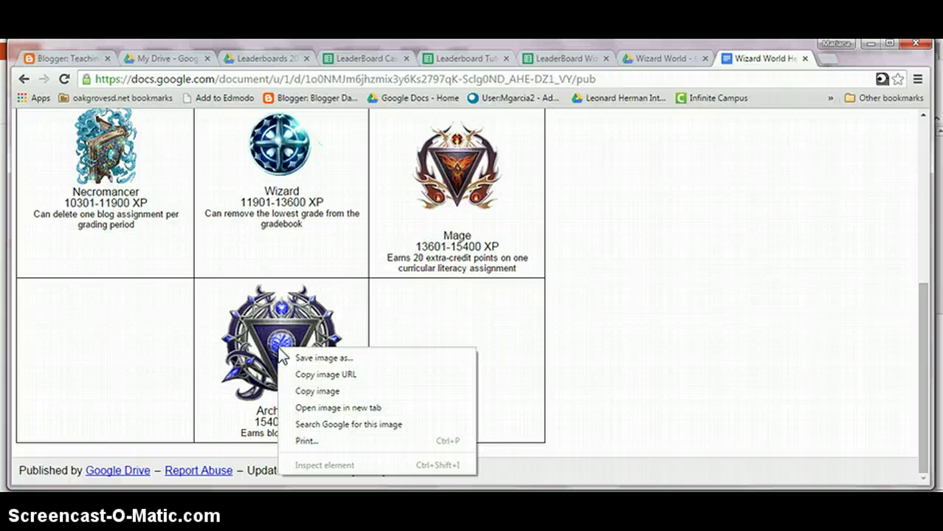
left_click(309, 375)
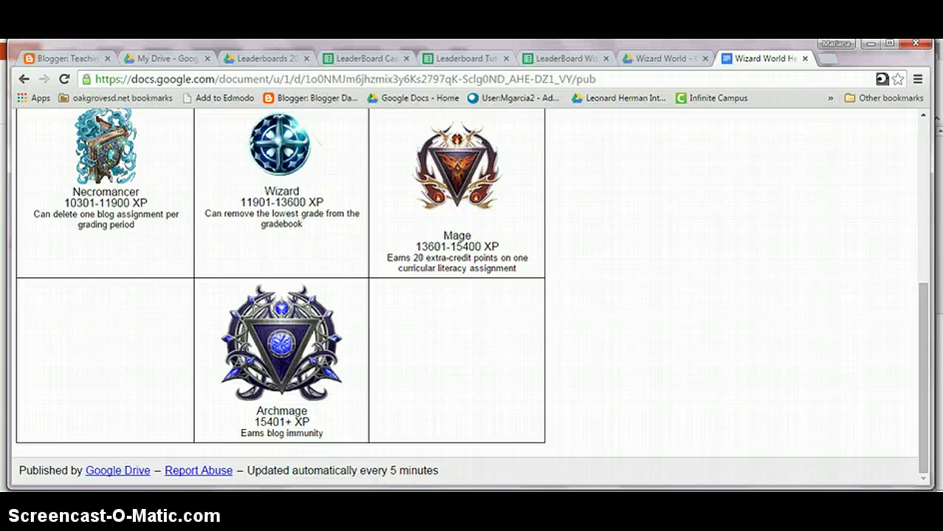
key("ctrl+t")
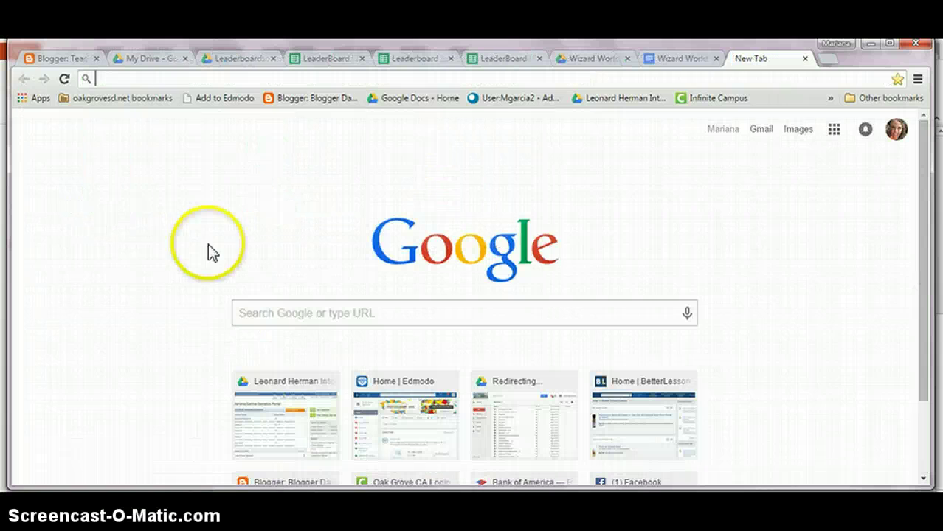
left_click(183, 78)
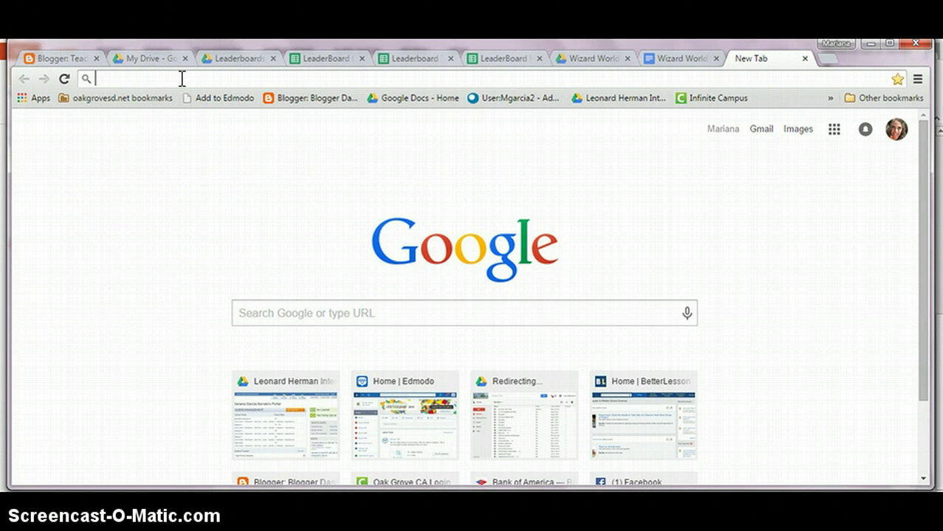
key("ctrl+v")
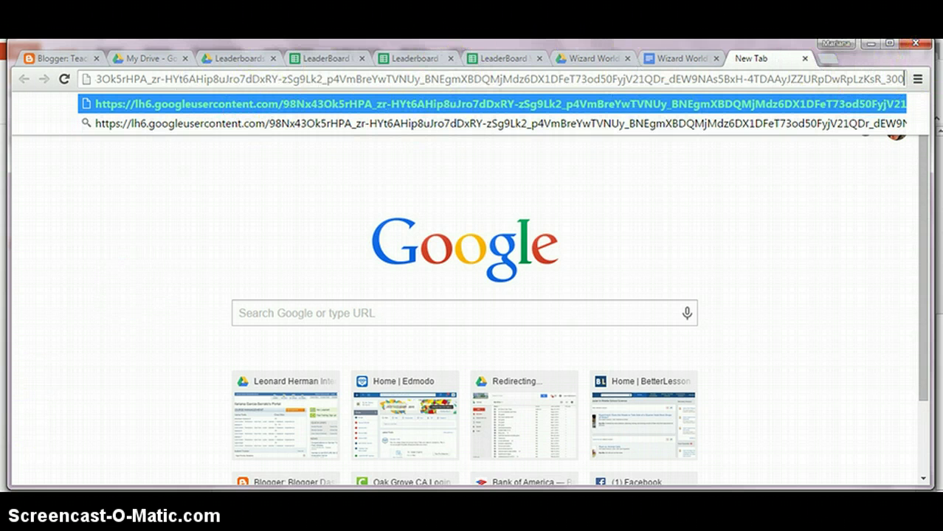
key("Escape")
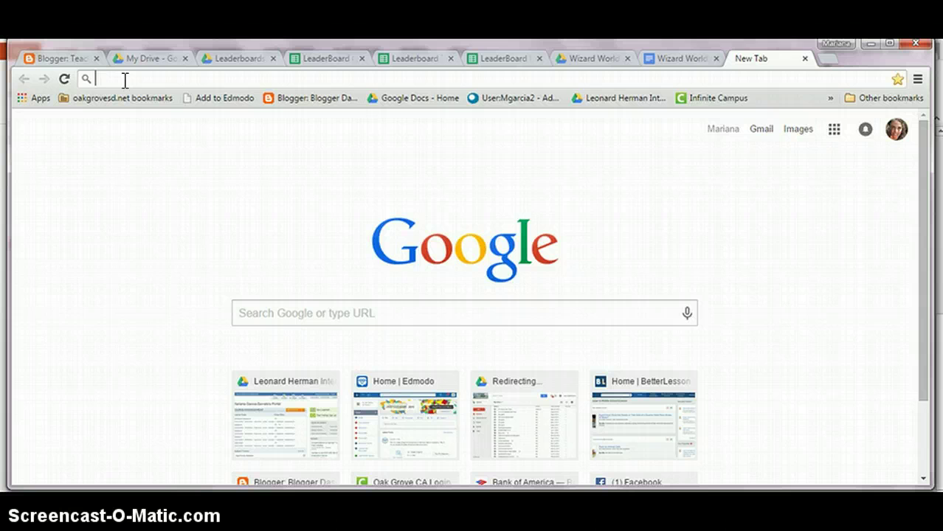
Open the goo.gl URL shortener and shorten the copied Archmage image URL
type("goo.g")
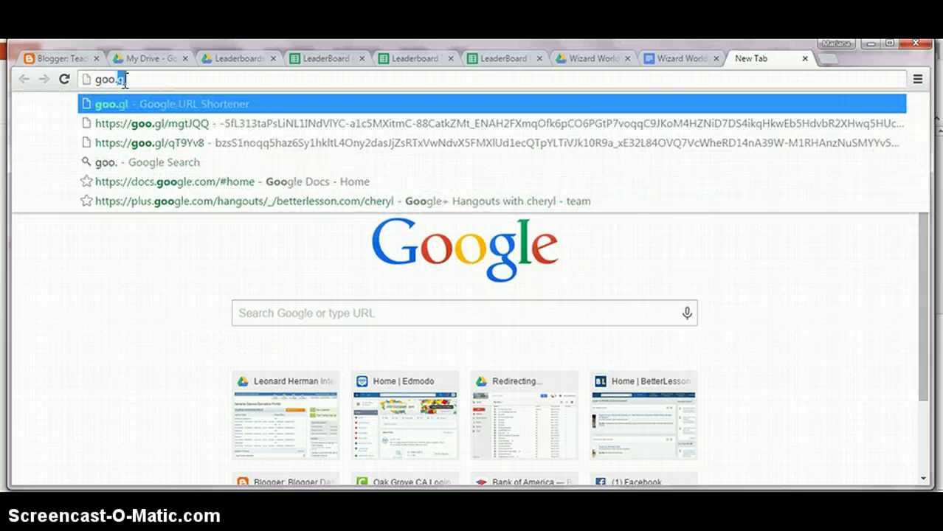
type("l")
key("Return")
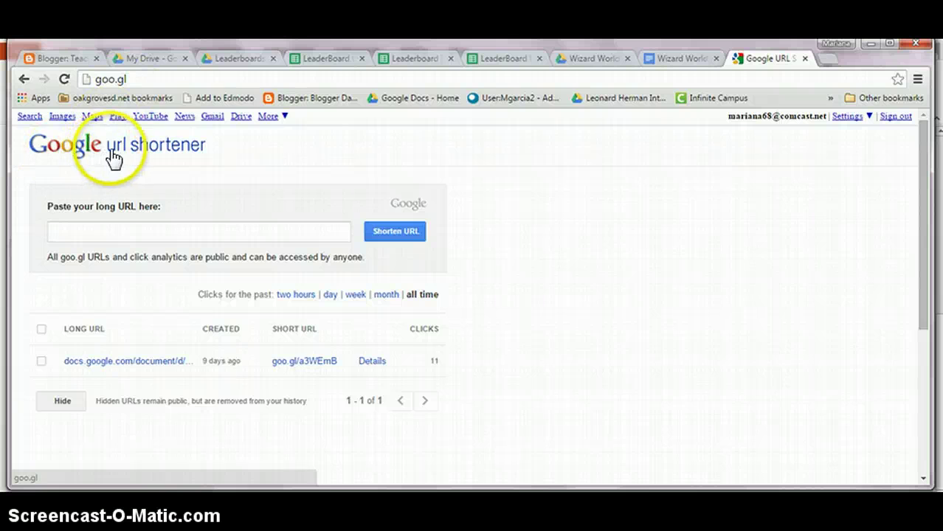
left_click(125, 229)
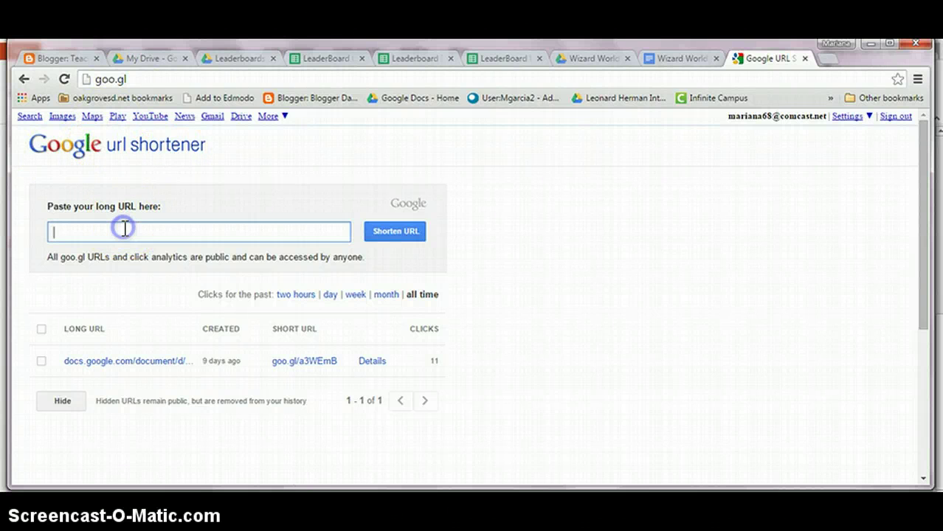
key("ctrl+v")
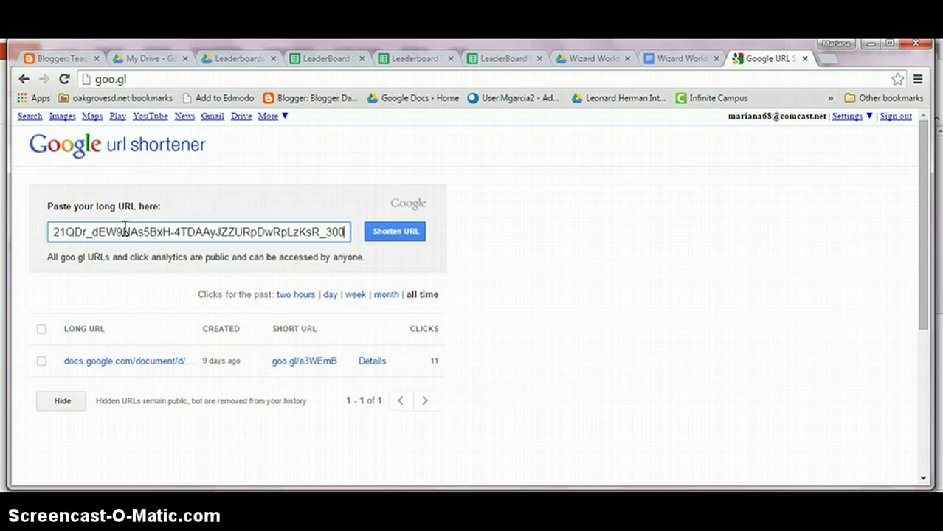
left_click(390, 233)
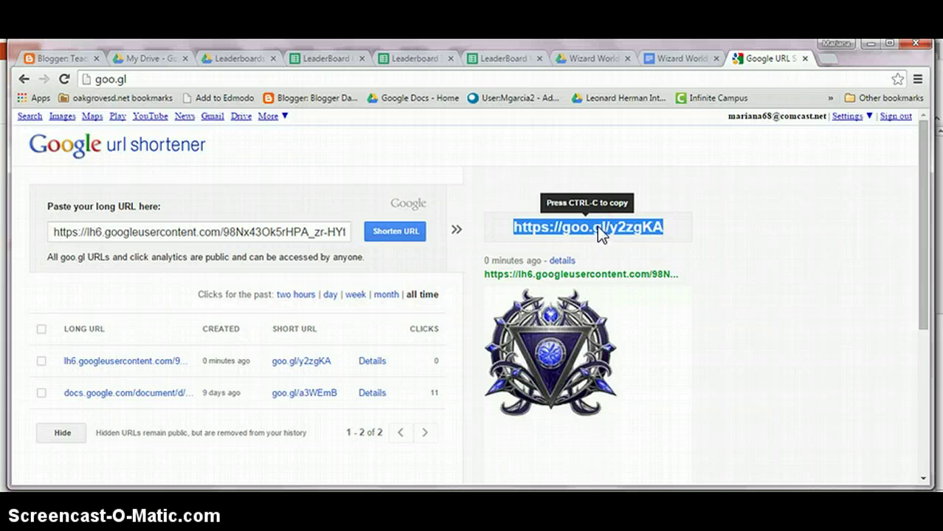
left_click(405, 59)
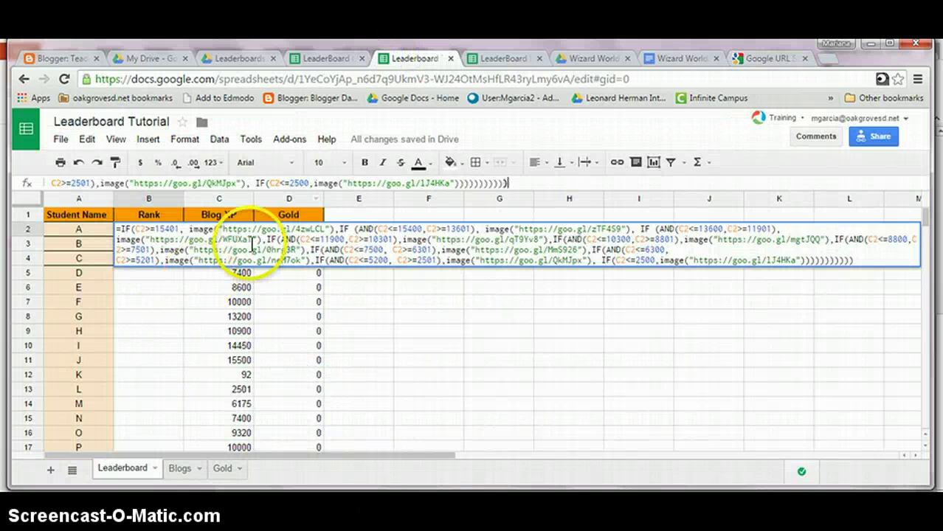
left_click(326, 230)
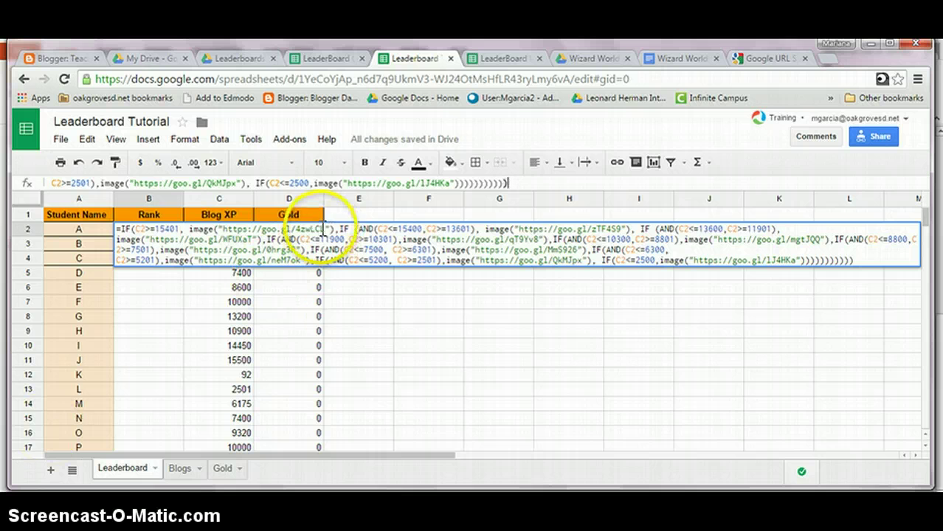
left_click_drag(326, 230, 226, 231)
key("ctrl+v")
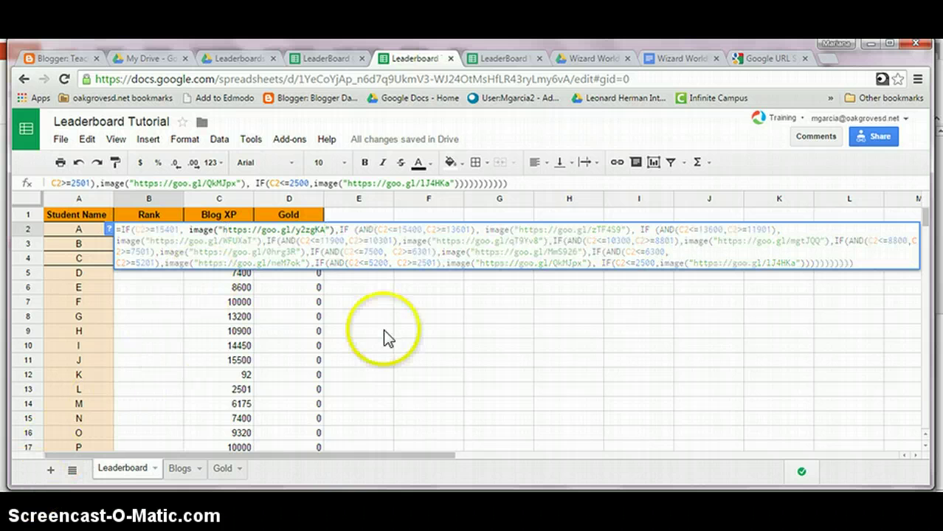
left_click(541, 229)
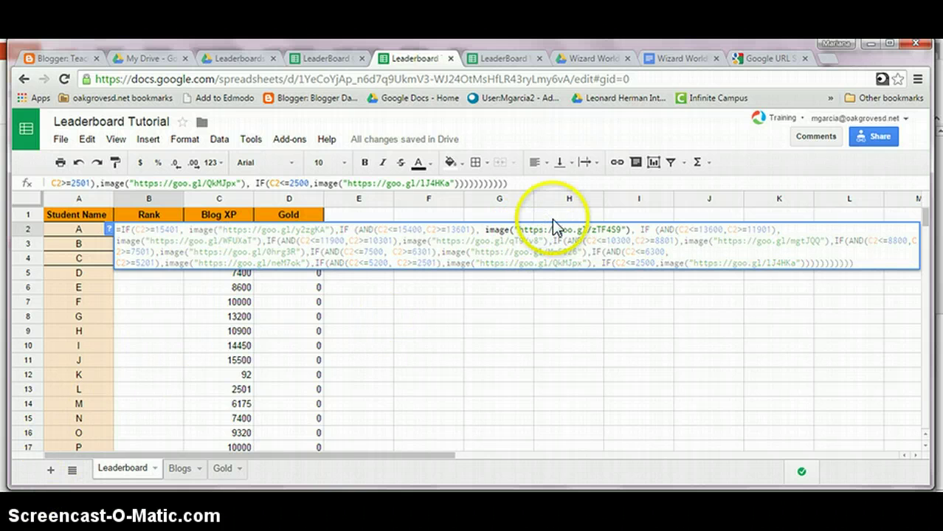
left_click(690, 59)
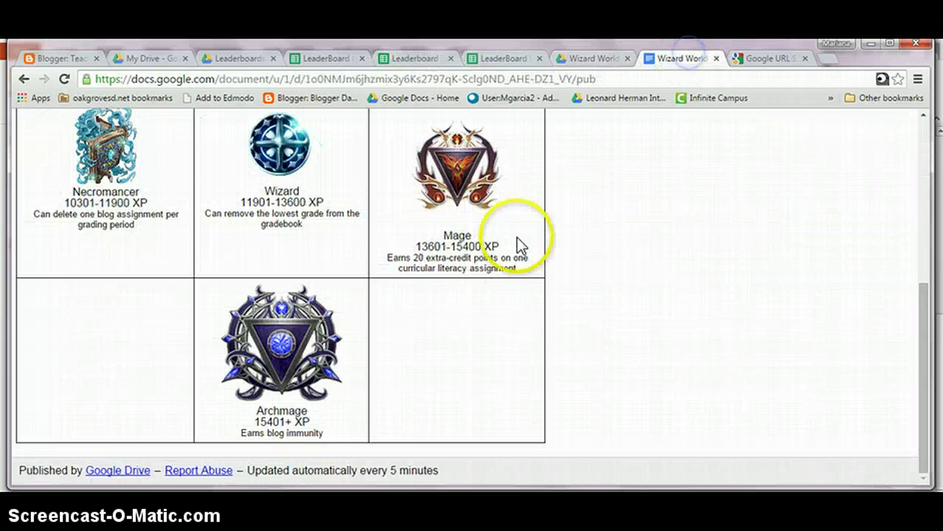
right_click(465, 177)
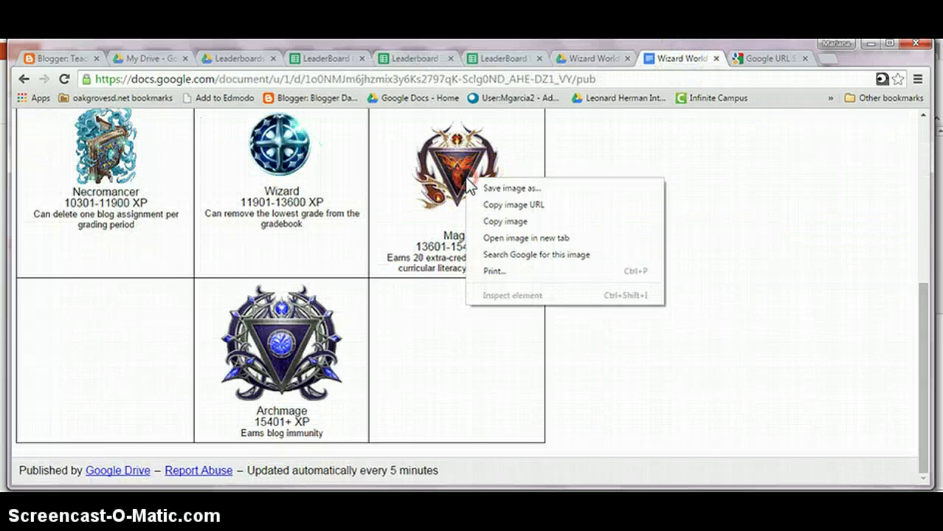
left_click(509, 205)
Replace the long URL in the Google URL shortener with the Mage image URL and shorten it
left_click(746, 59)
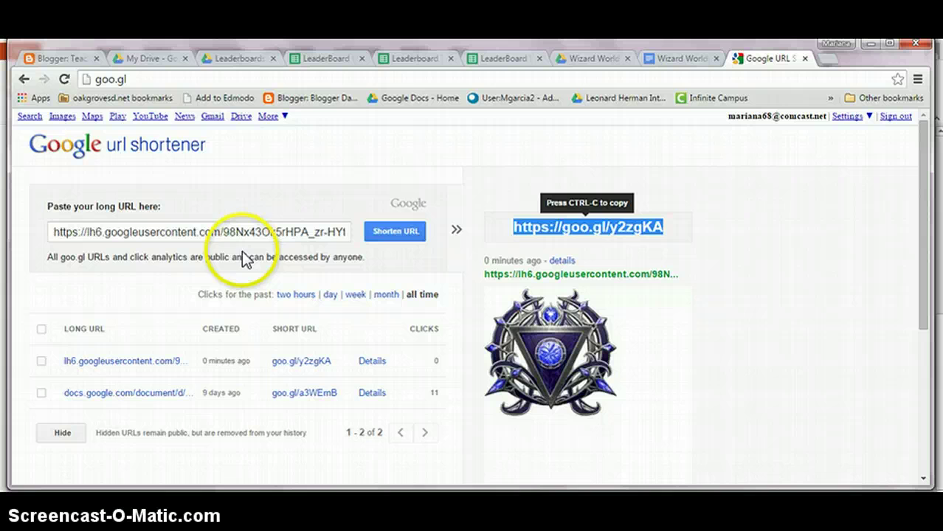
left_click_drag(55, 232, 401, 183)
key("ctrl+v")
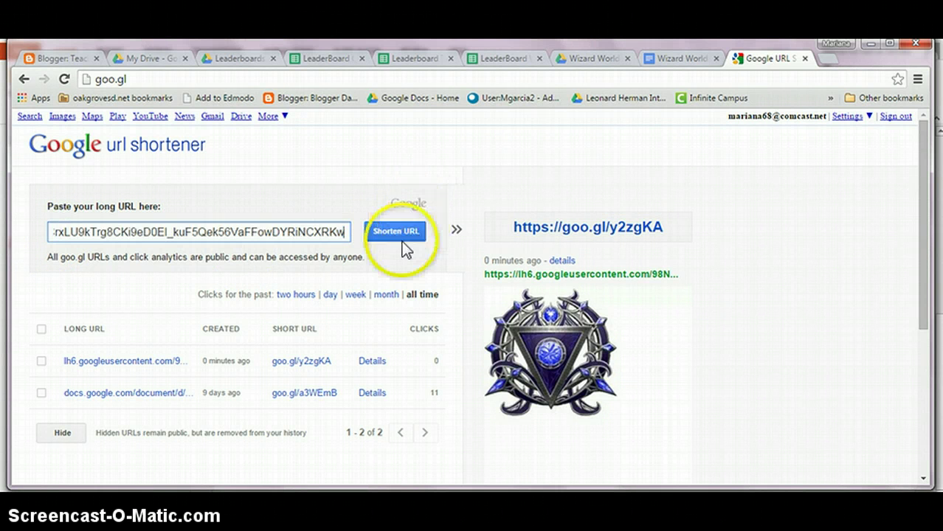
left_click(394, 231)
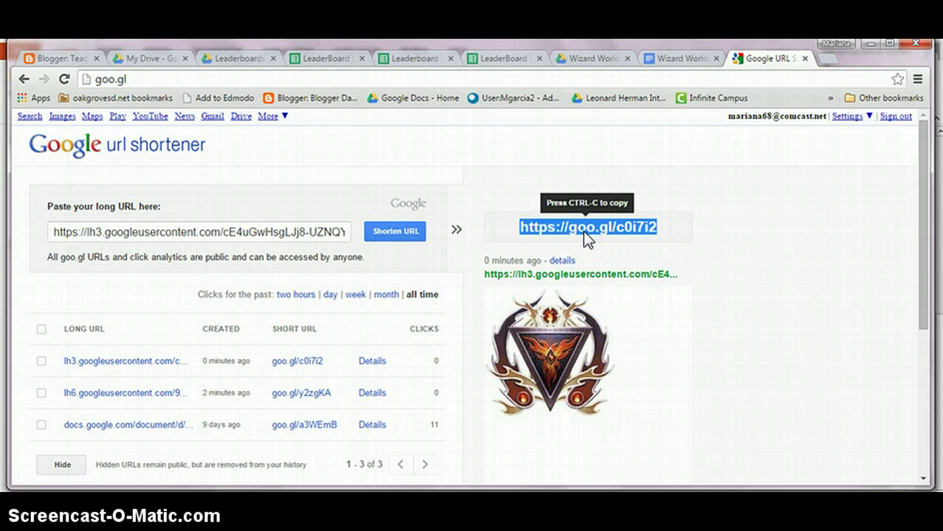
left_click(417, 57)
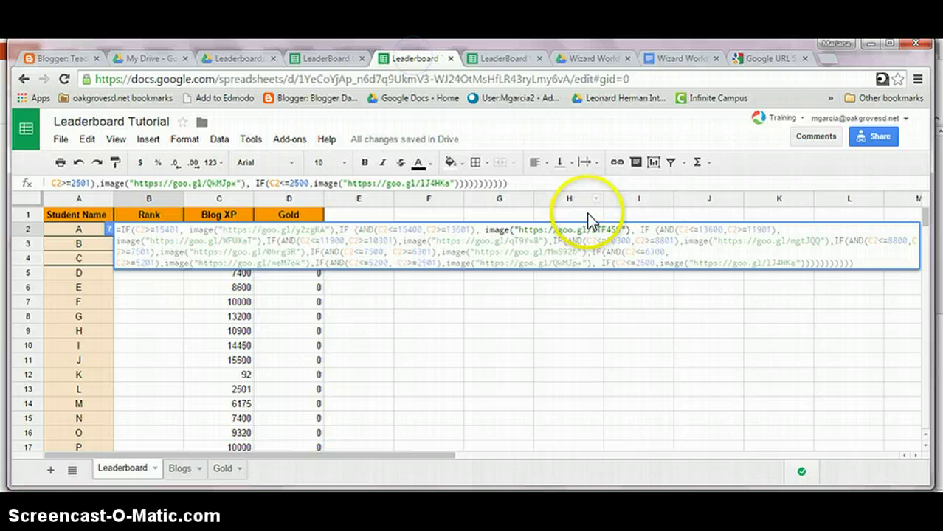
left_click_drag(622, 230, 519, 222)
key("ctrl+v")
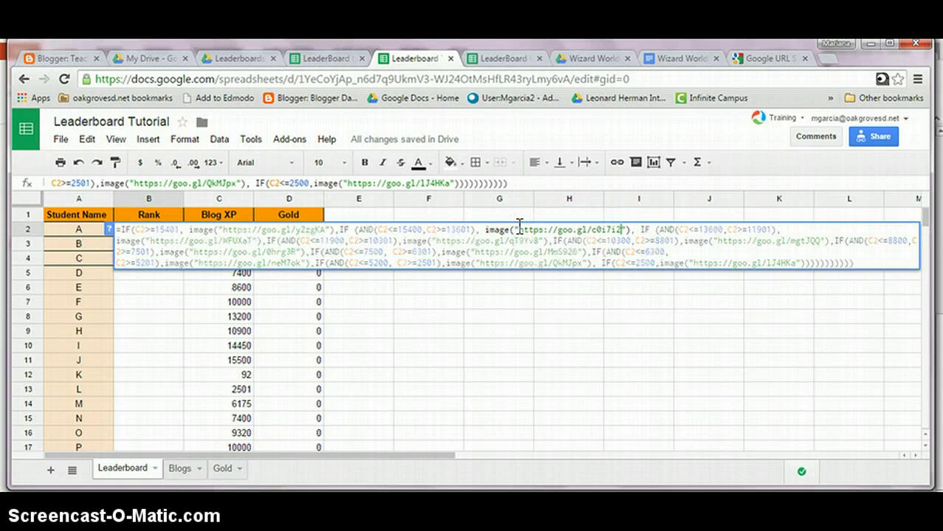
left_click(125, 476)
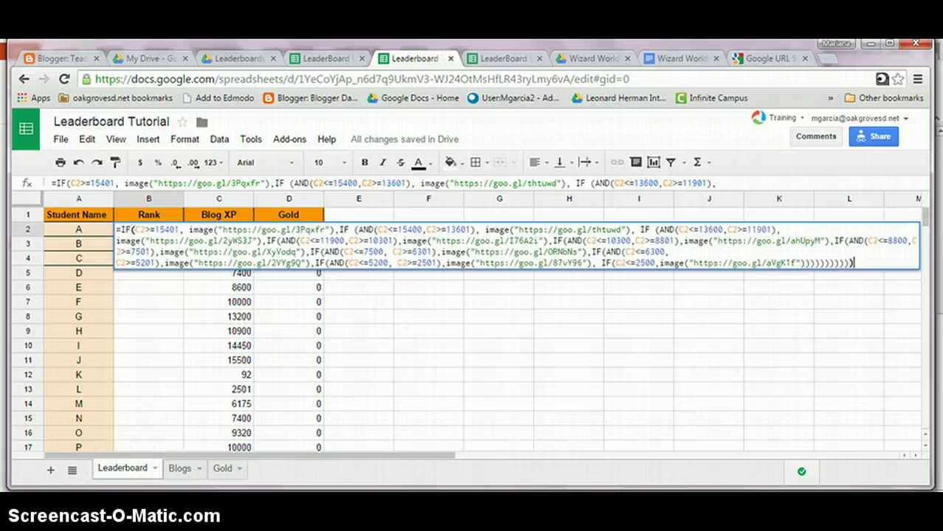
key("Return")
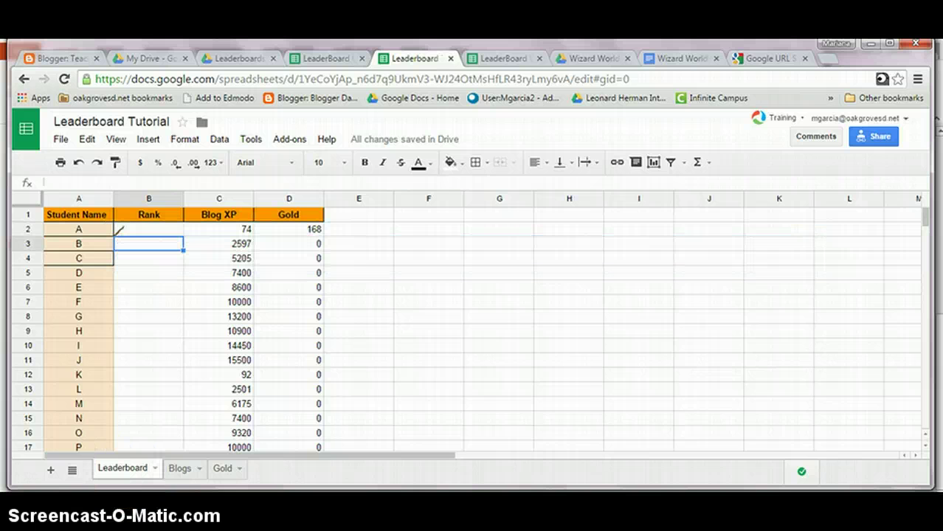
Copy the Rank formula from B2 into cells B3 through B7
left_click(123, 230)
key("ctrl+c")
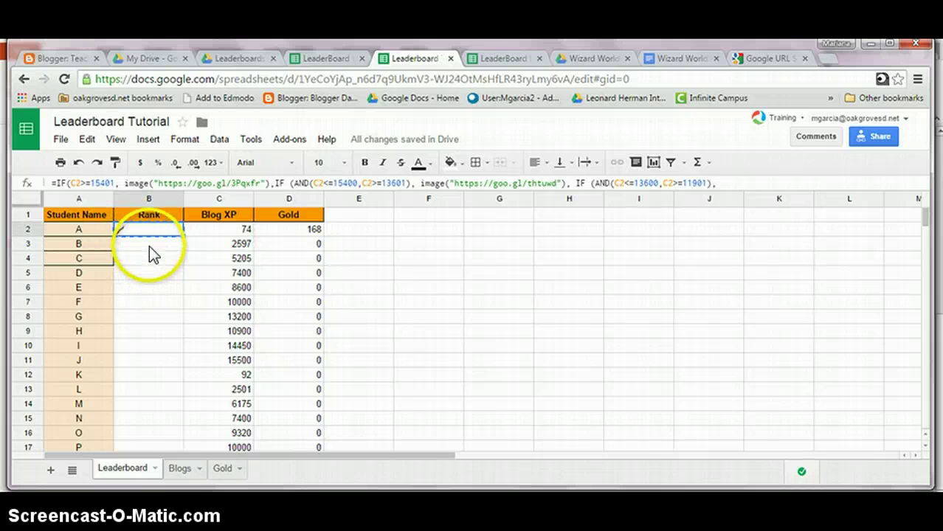
left_click(149, 246)
key("ctrl+v")
left_click(146, 259)
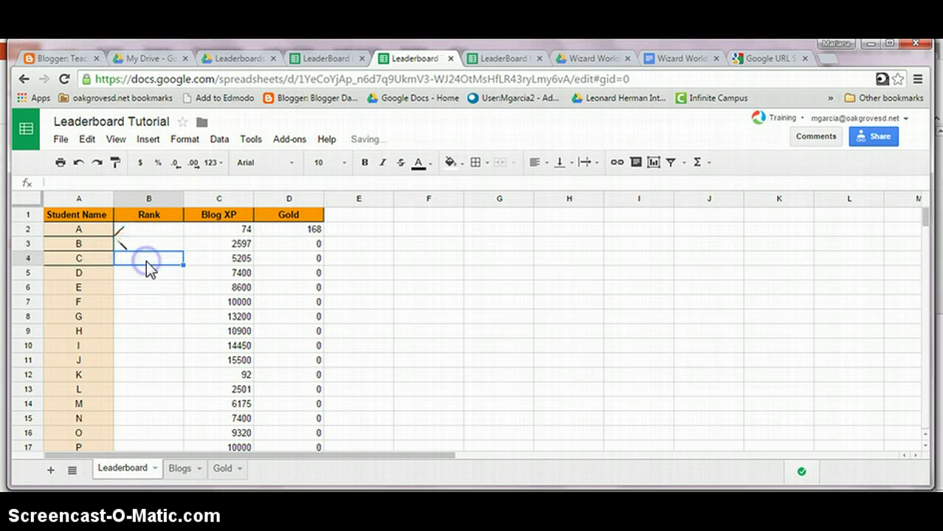
key("ctrl+v")
left_click(147, 277)
key("ctrl+v")
left_click(134, 288)
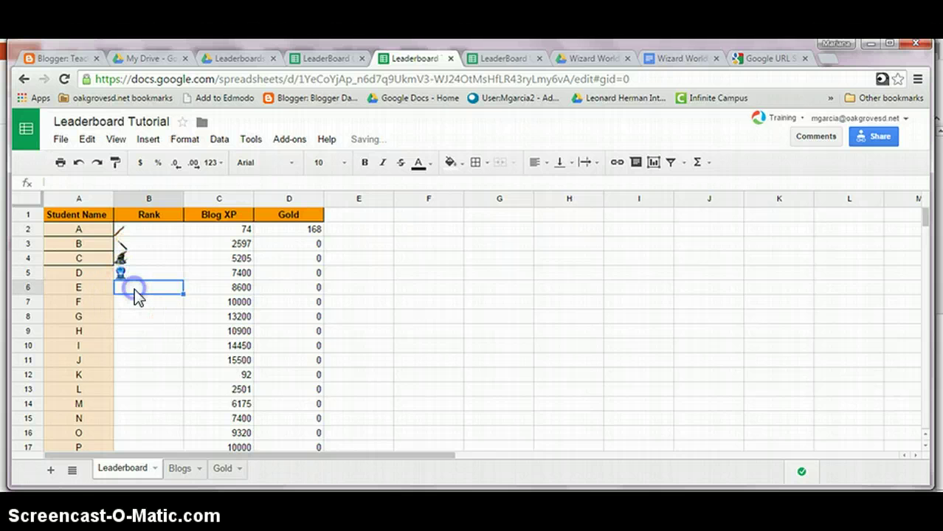
key("ctrl+v")
left_click(135, 303)
key("ctrl+v")
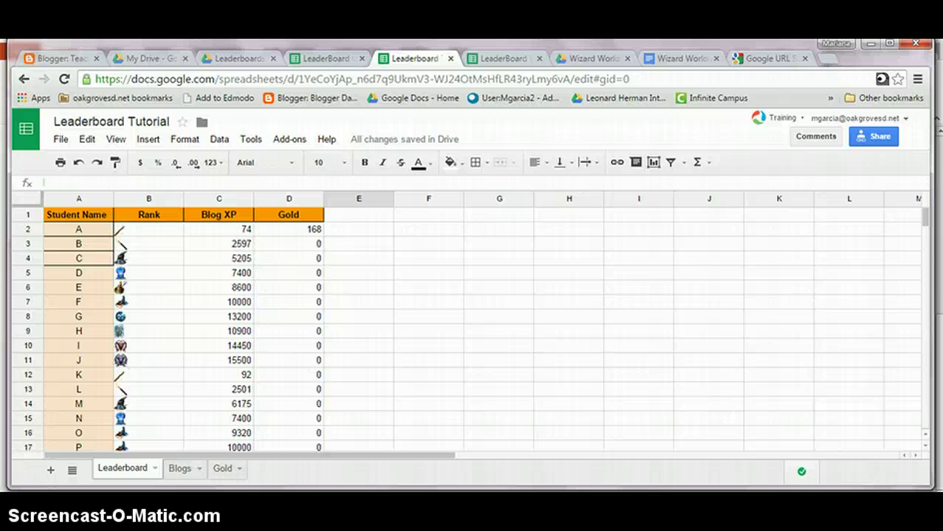
Create a pivot table from the Leaderboard range A1:D38, covering Student Name, Rank, Blog XP and Gold
left_click_drag(89, 215, 284, 313)
scroll(284, 348, "down", 10)
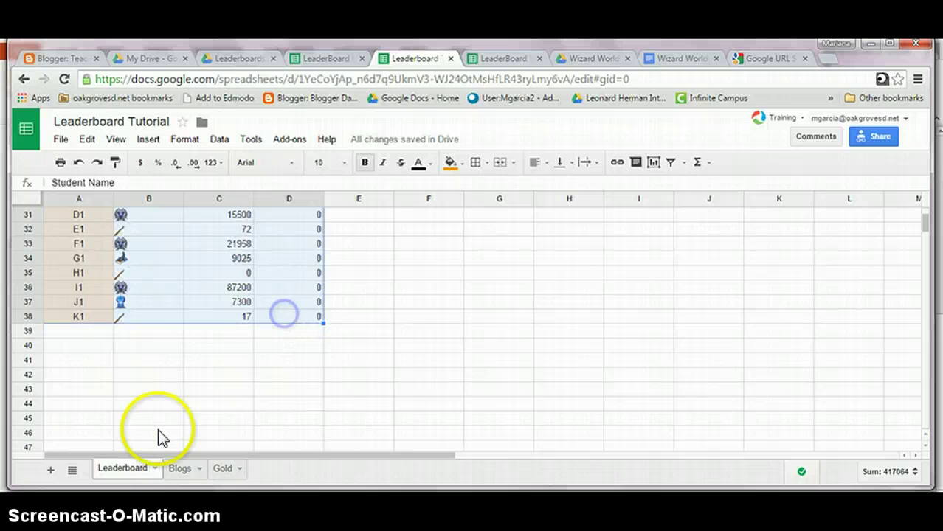
left_click(220, 140)
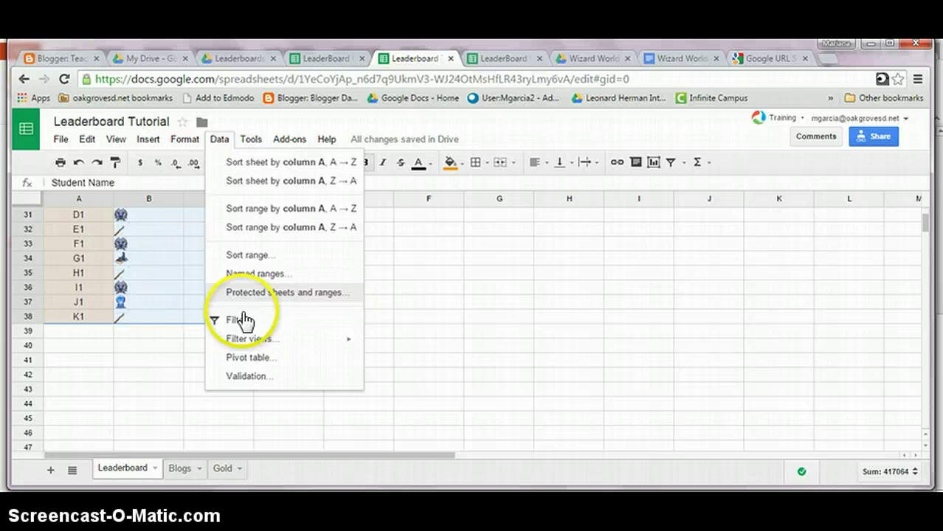
left_click(245, 359)
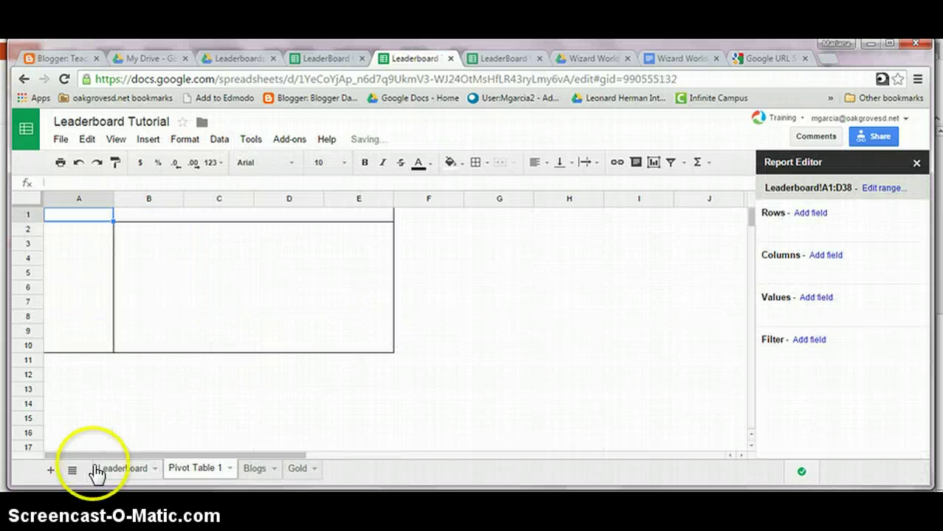
Group the pivot table rows by Student Name and Rank, and turn off totals for the Rank group
left_click(817, 215)
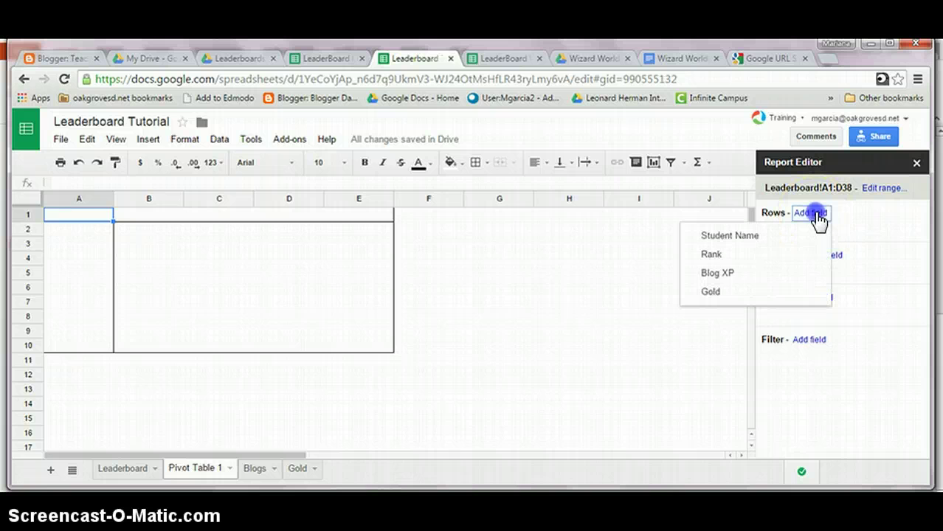
left_click(758, 237)
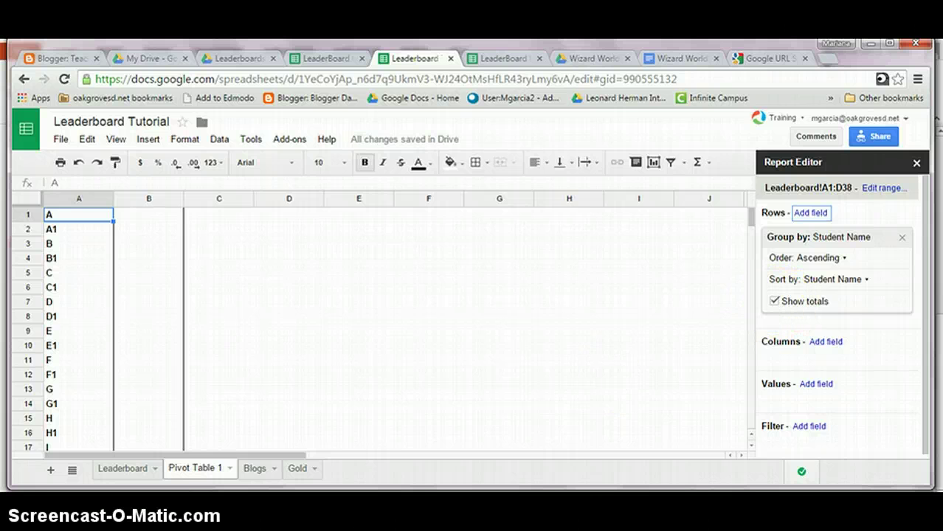
left_click(811, 213)
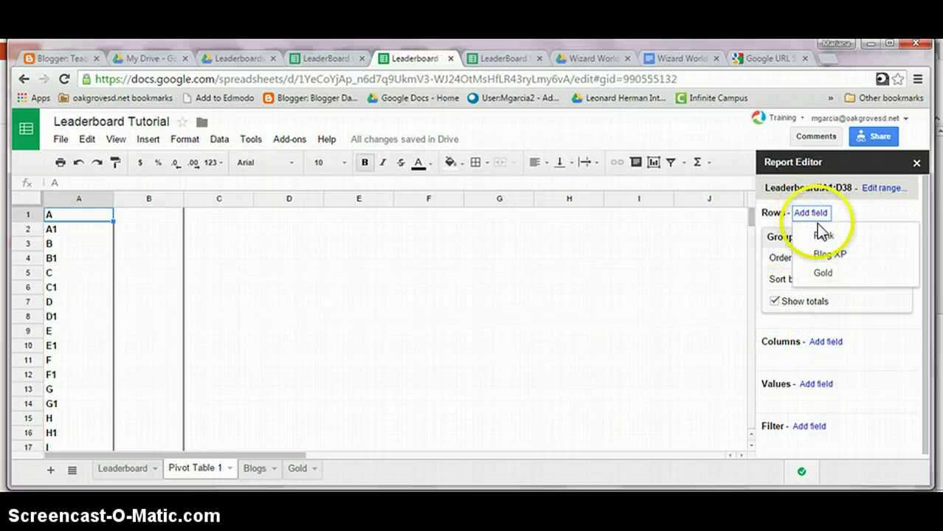
left_click(826, 242)
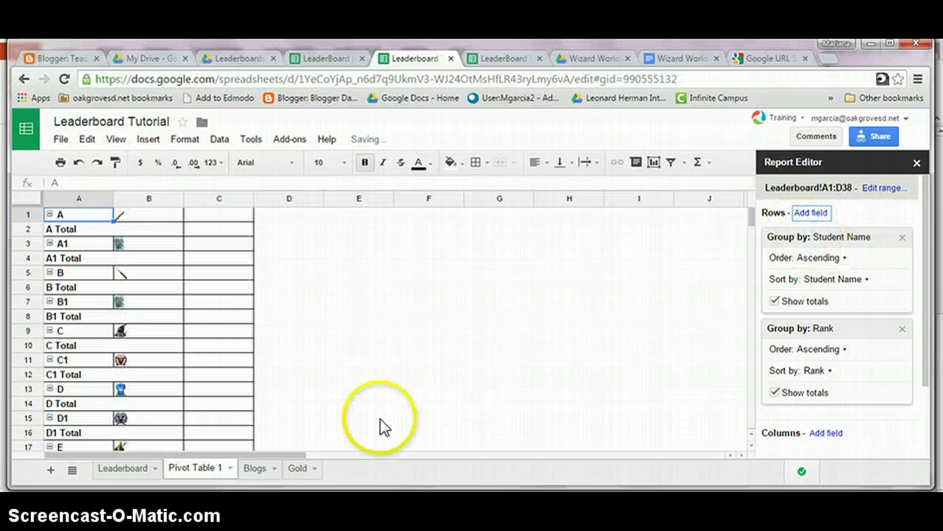
left_click(774, 393)
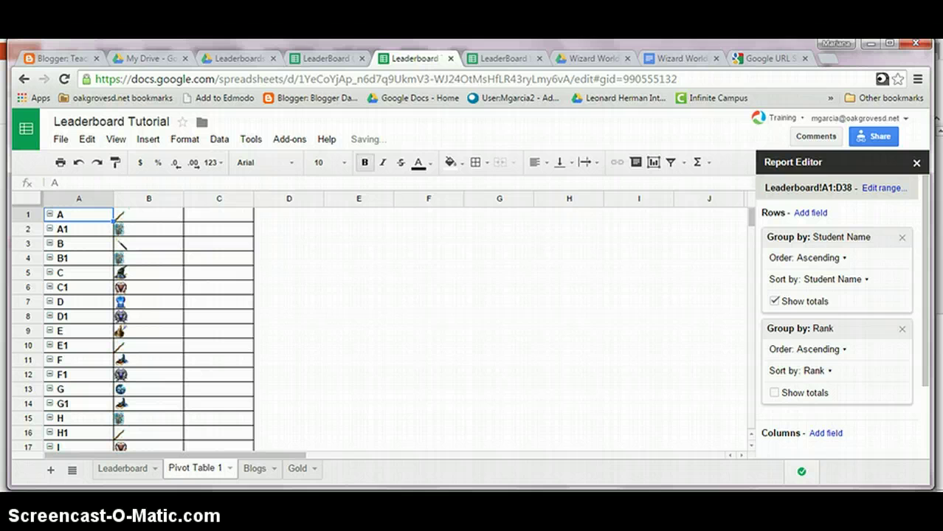
Add Blog XP and Gold as the pivot table's values
scroll(821, 391, "down", 2)
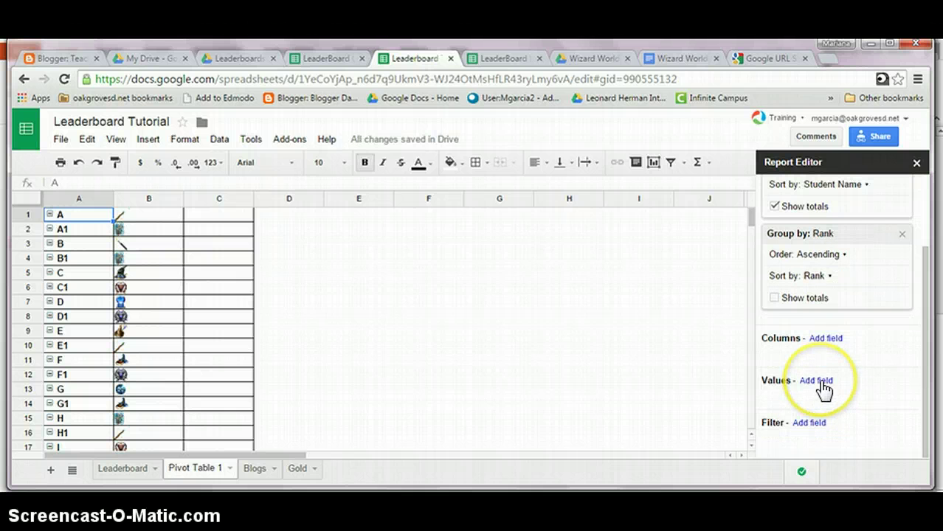
left_click(816, 381)
left_click(741, 318)
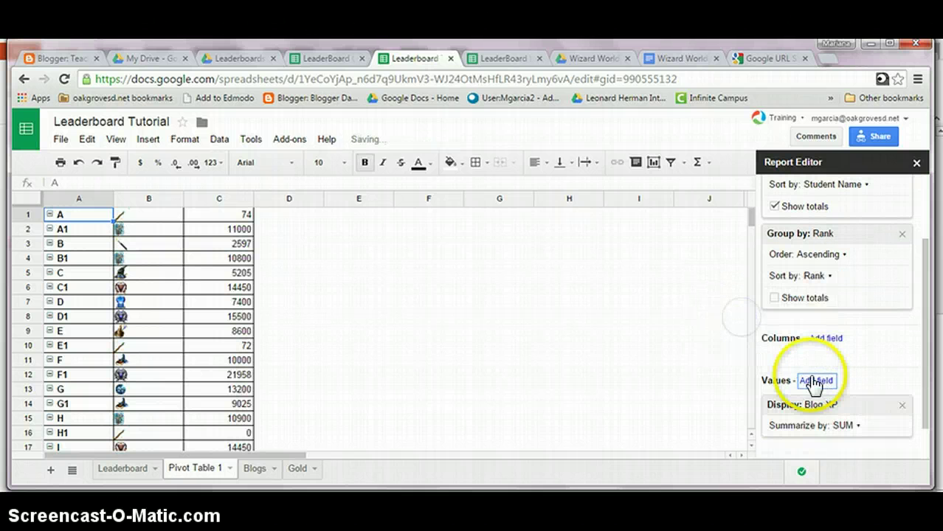
left_click(815, 381)
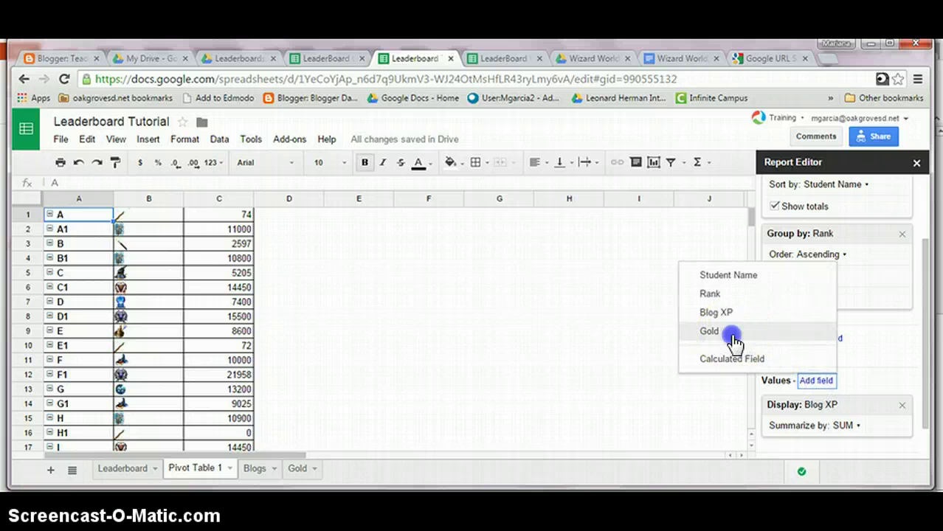
left_click(735, 332)
Sort the pivot table's Student Name group by SUM of Blog XP in descending order
scroll(831, 424, "down", 1)
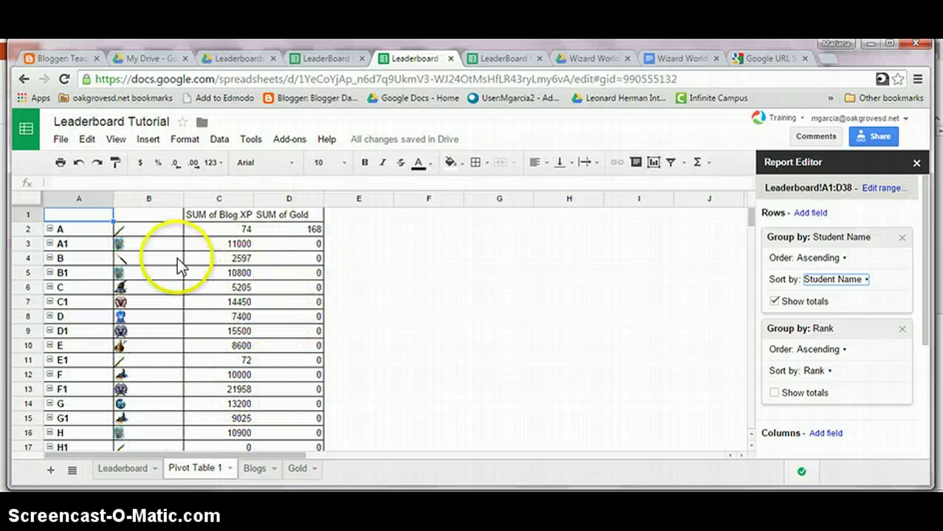
left_click(863, 282)
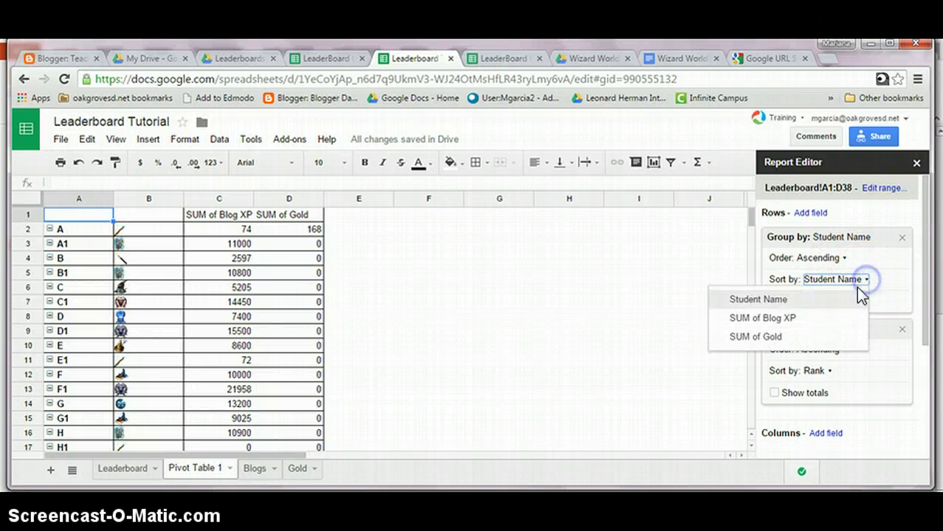
left_click(802, 325)
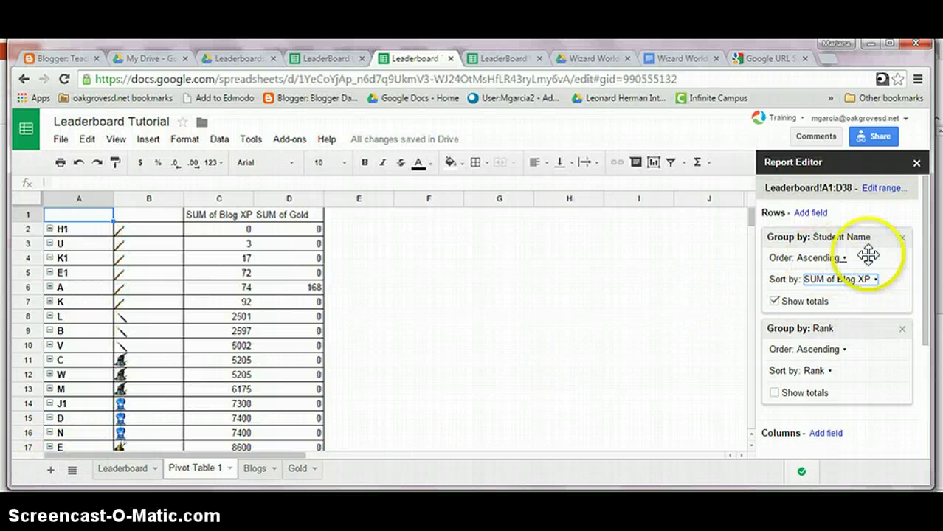
left_click(824, 257)
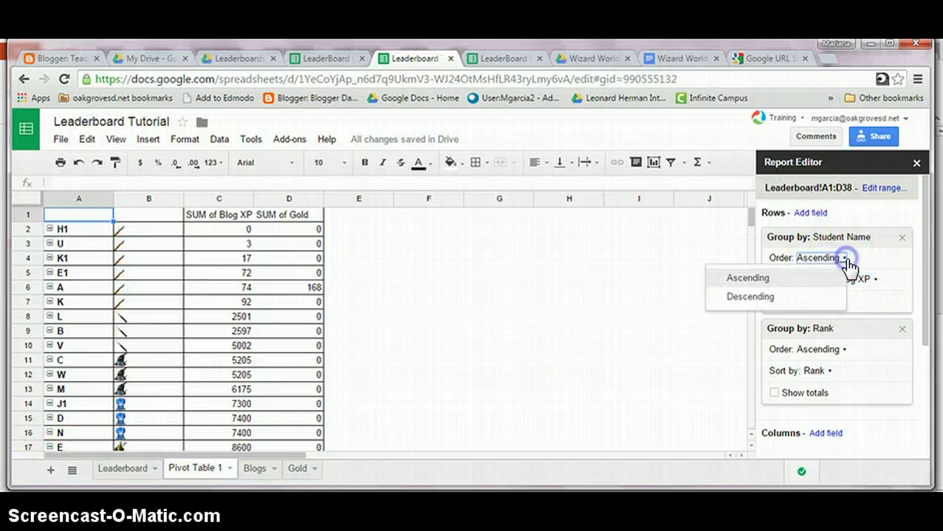
left_click(789, 299)
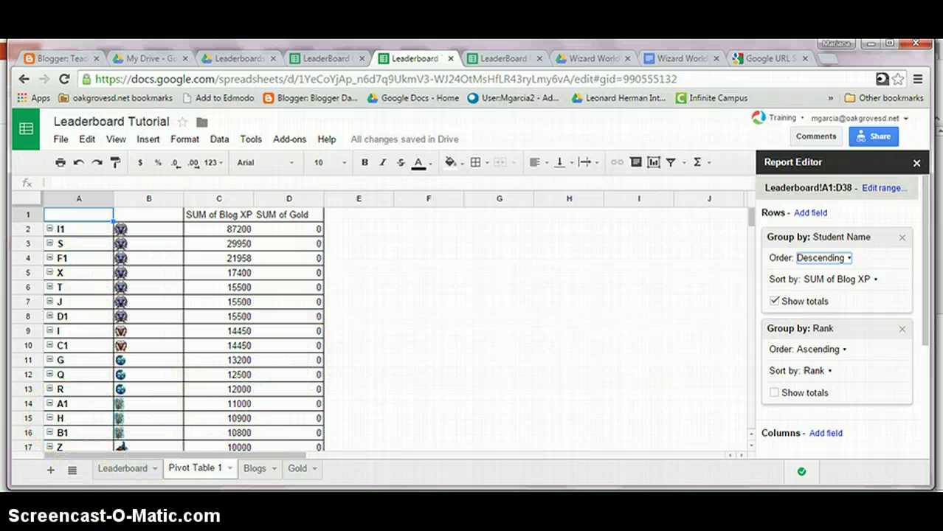
In the Blogs sheet, set student U's Assignment 1 score in C22 to 100000
scroll(227, 400, "down", 5)
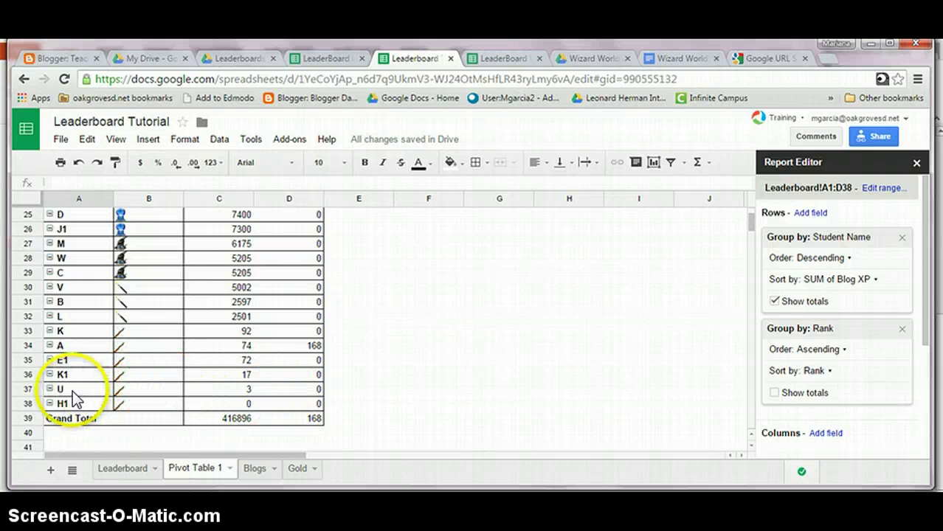
left_click(253, 469)
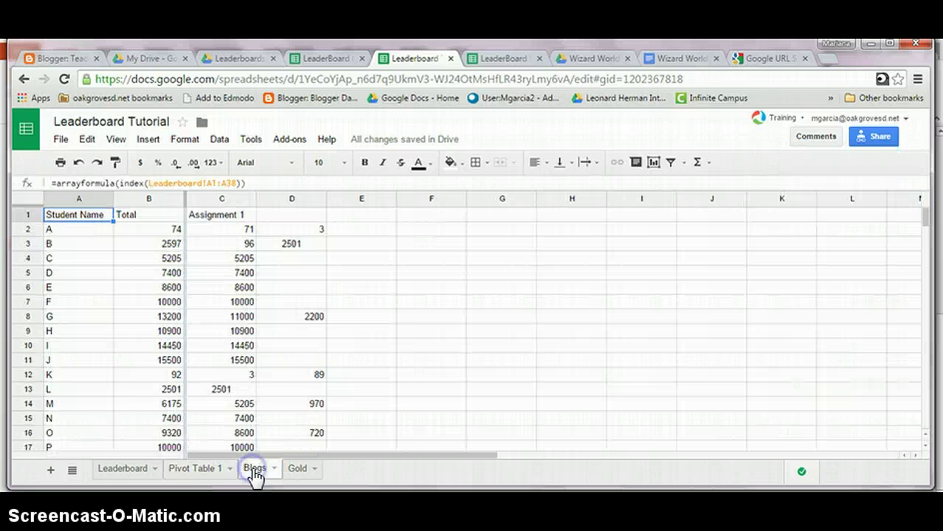
scroll(230, 424, "down", 3)
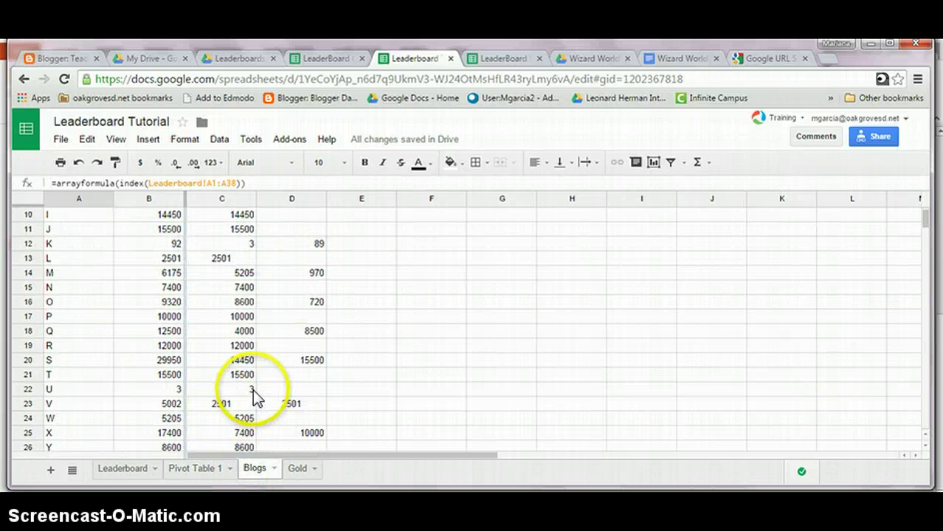
left_click(246, 391)
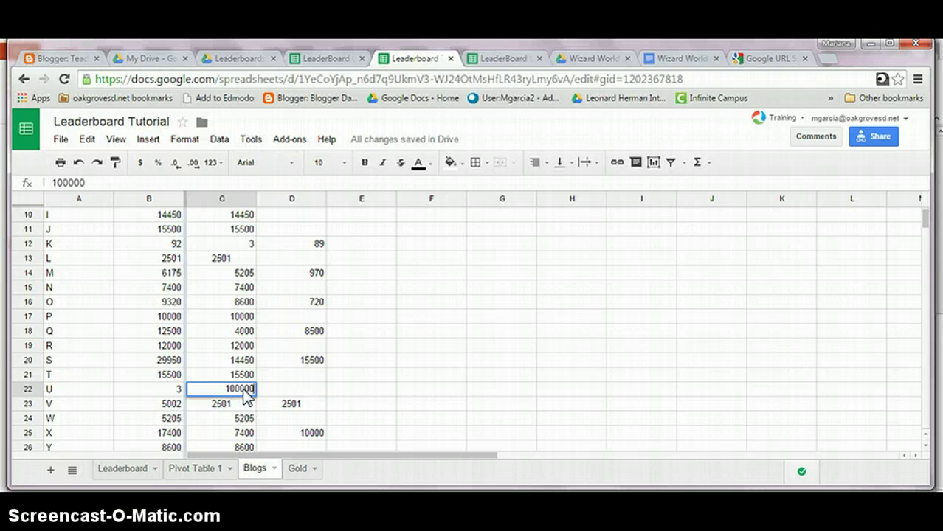
In the Gold sheet, enter 25 in C22 and 5 in D22 for student U
left_click(302, 471)
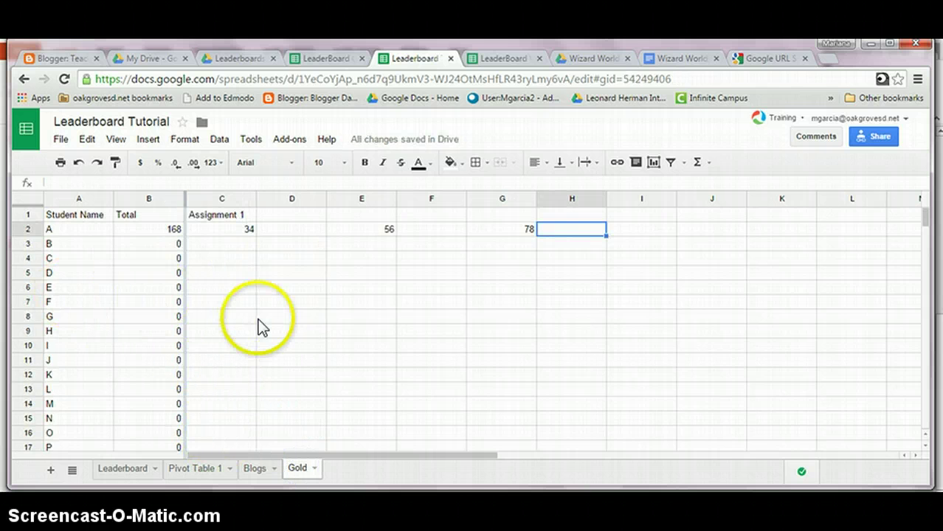
scroll(262, 327, "down", 2)
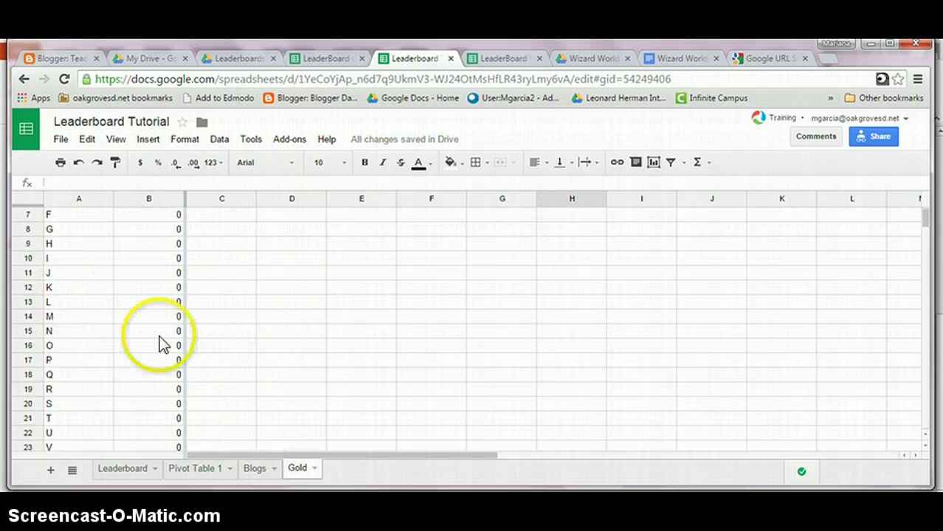
left_click(220, 433)
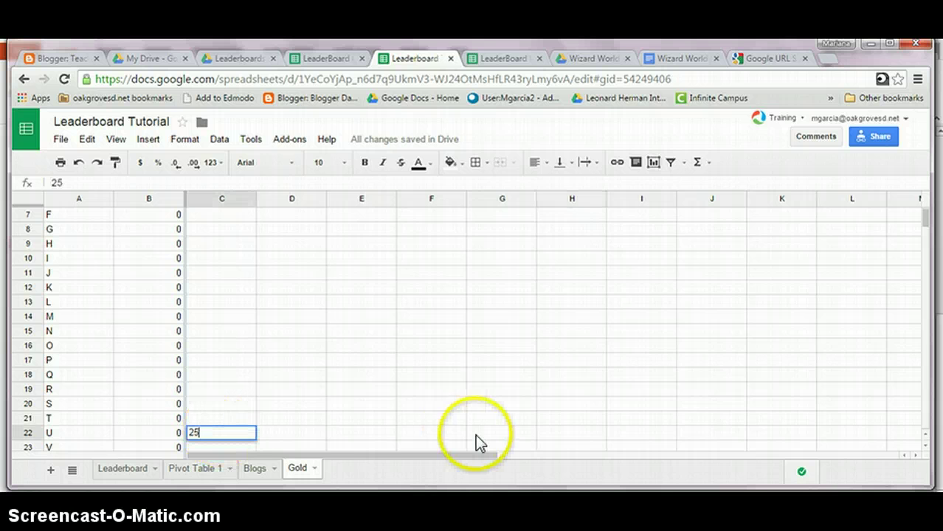
left_click(307, 433)
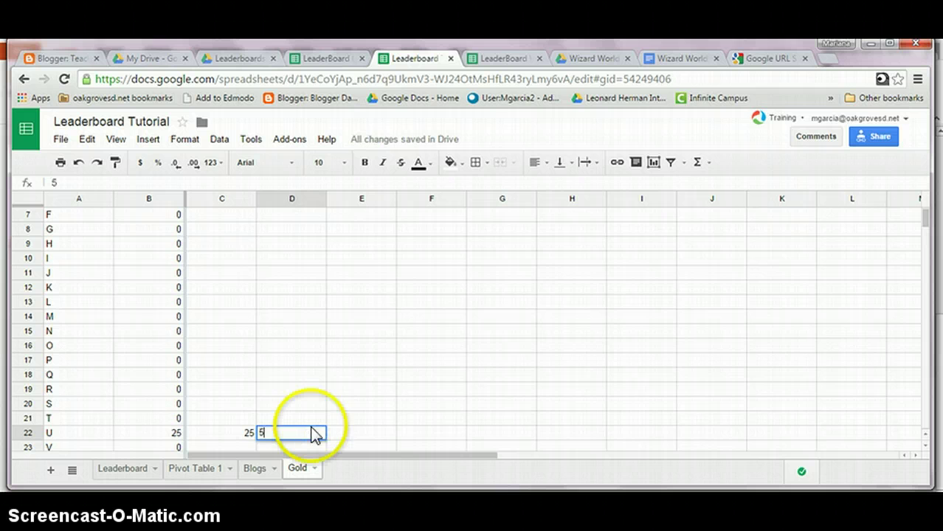
Rename the Pivot Table 1 sheet as Rankings
left_click(195, 469)
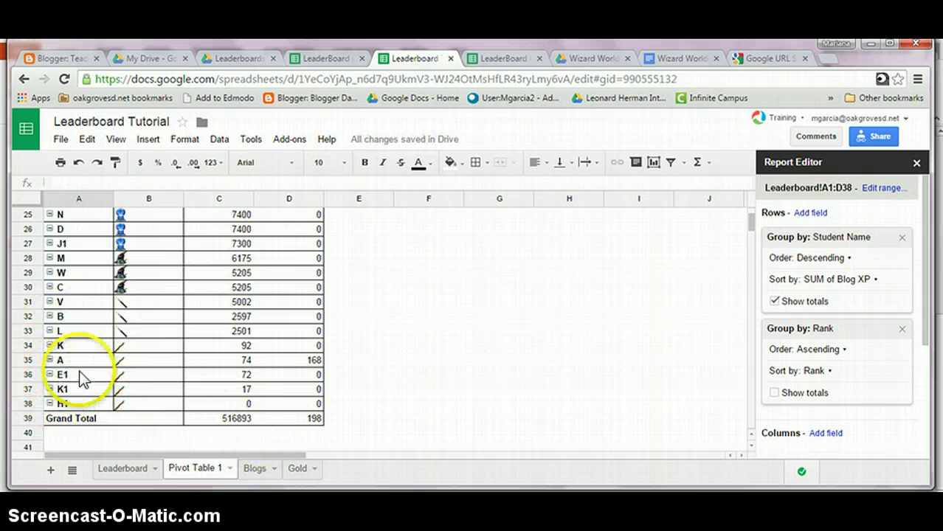
scroll(225, 375, "up", 8)
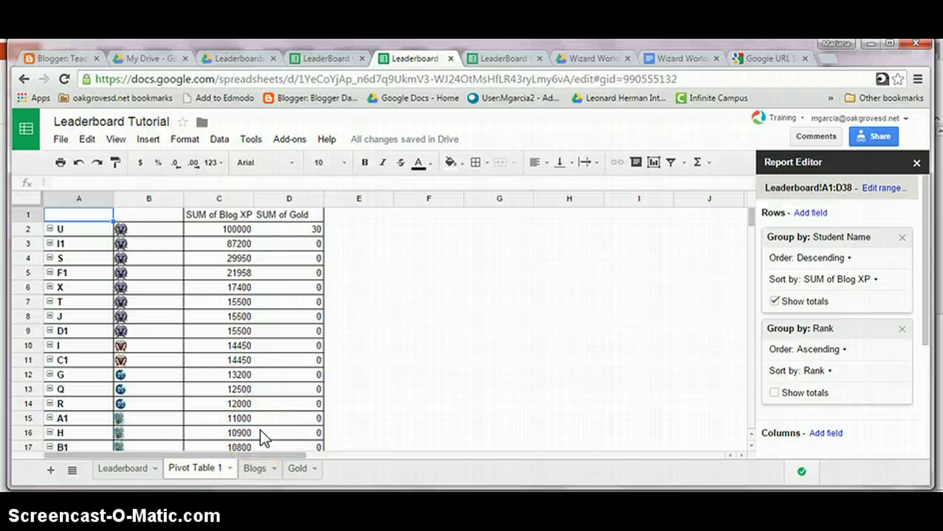
left_click(229, 469)
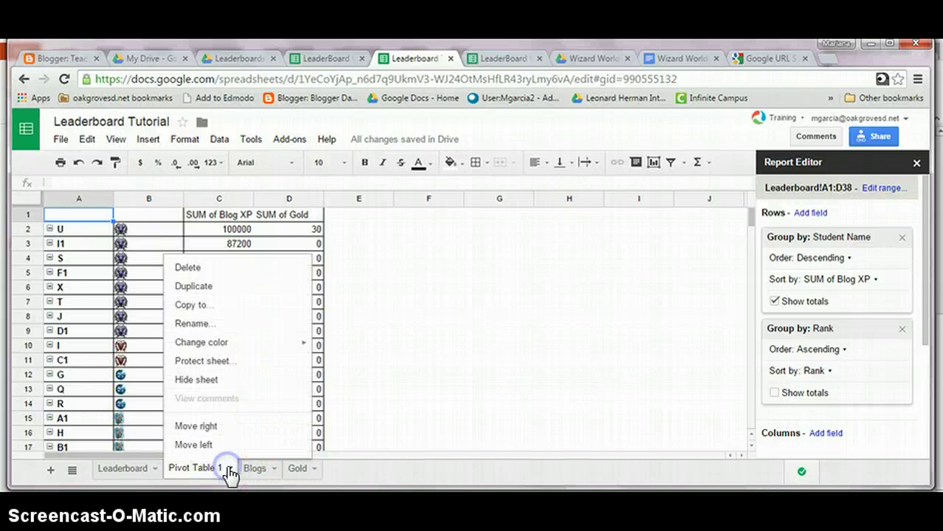
left_click(204, 325)
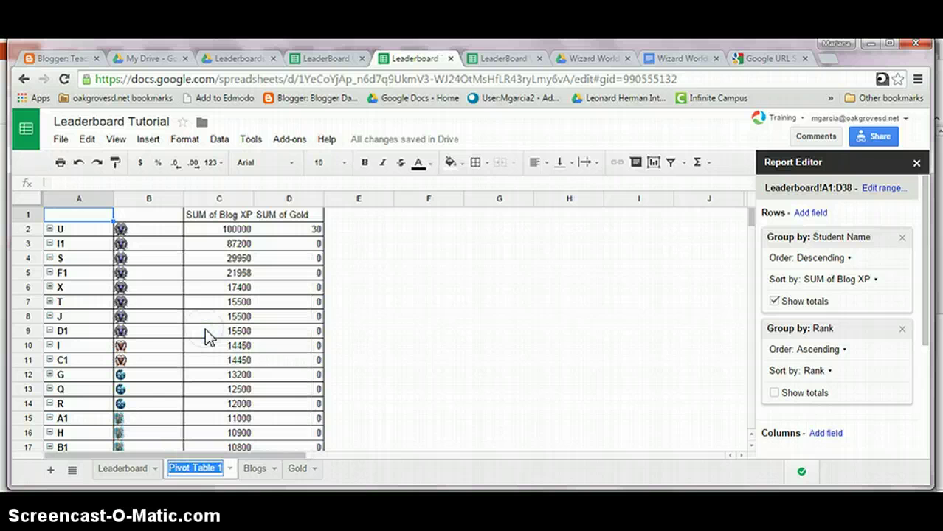
type("Rankings")
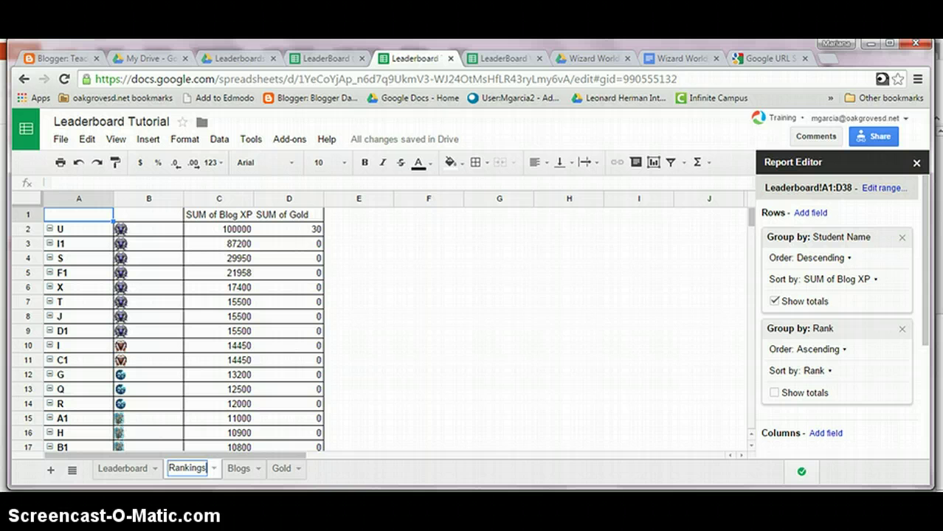
key("Return")
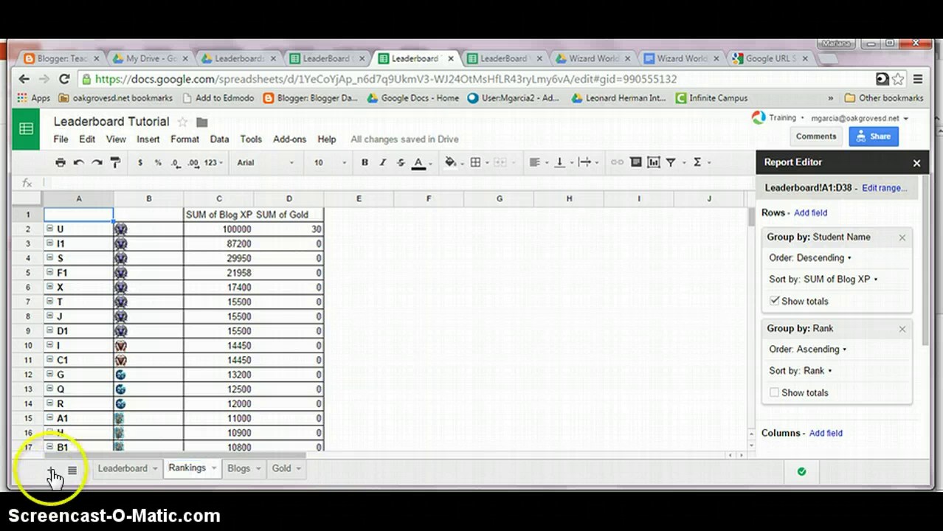
Insert a row above the pivot table and enter the headers Name, Rank, XP and Gold in A1:D1
left_click(151, 144)
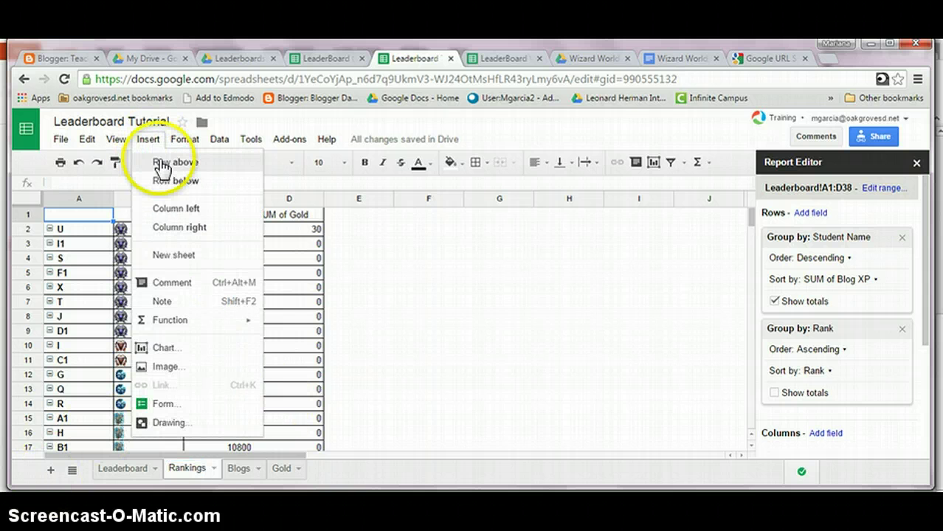
left_click(164, 162)
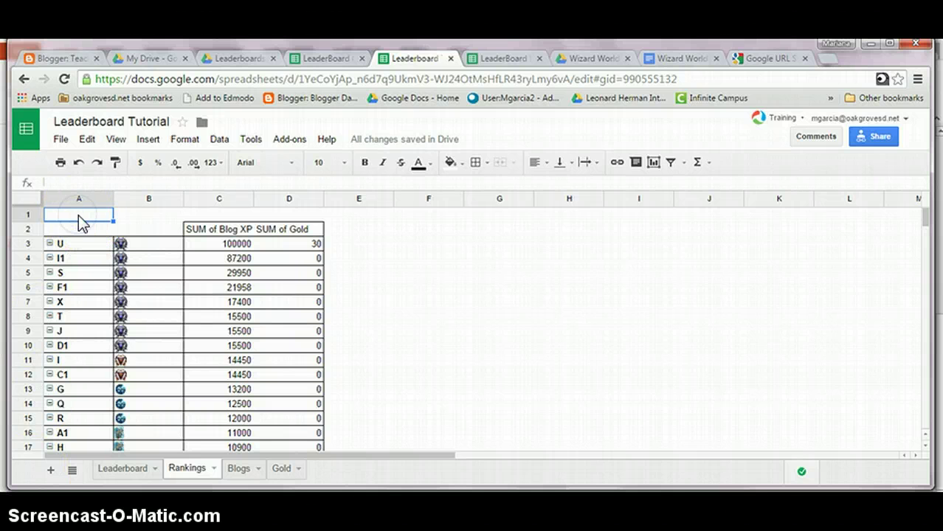
type("Name")
left_click(129, 216)
type("Rank")
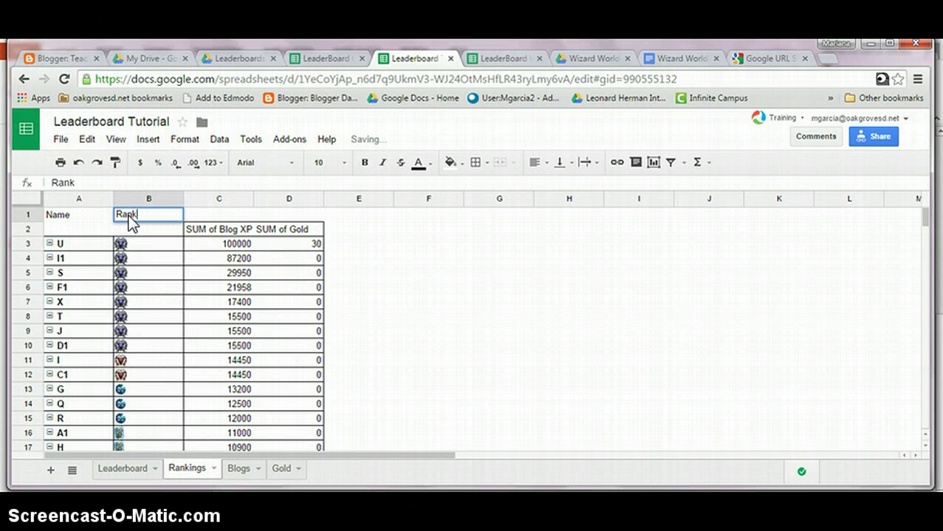
left_click(205, 215)
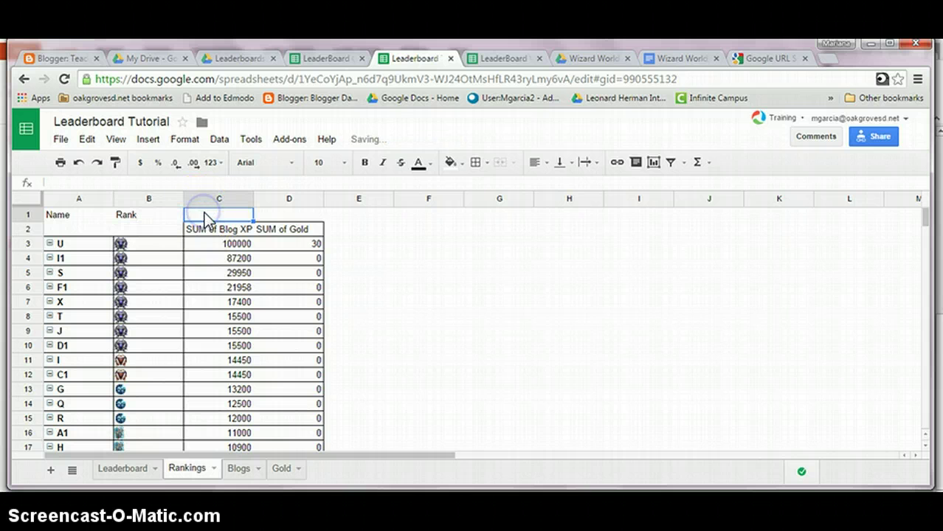
type("XP")
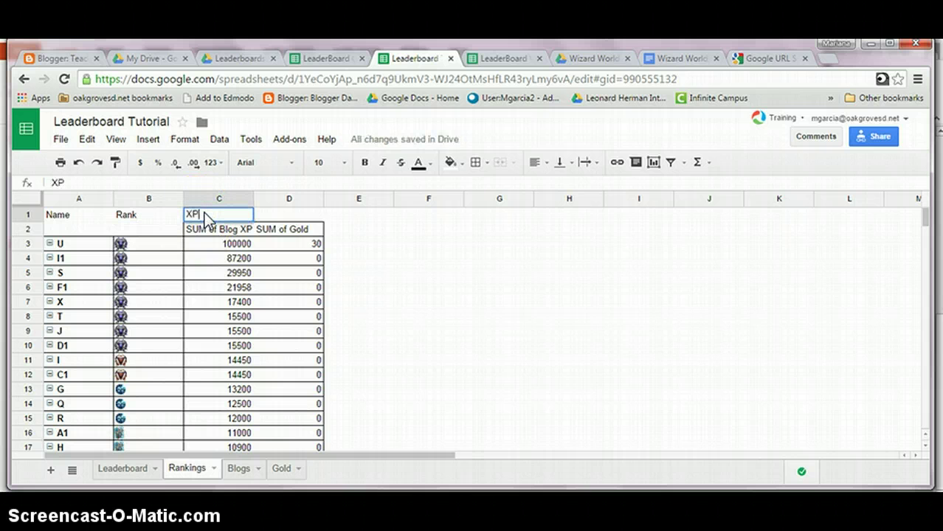
left_click(272, 217)
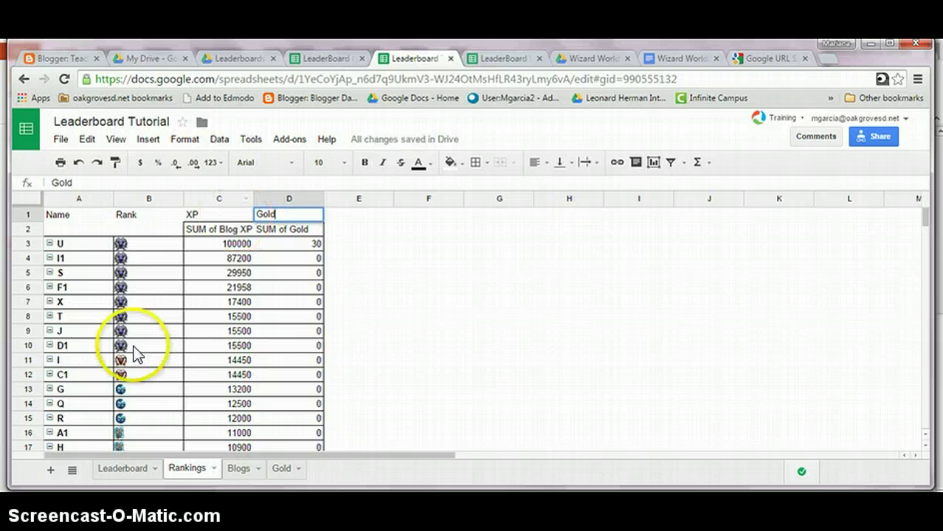
Center and bold the headers in A1:D1 and give them an orange fill
left_click_drag(284, 215, 150, 221)
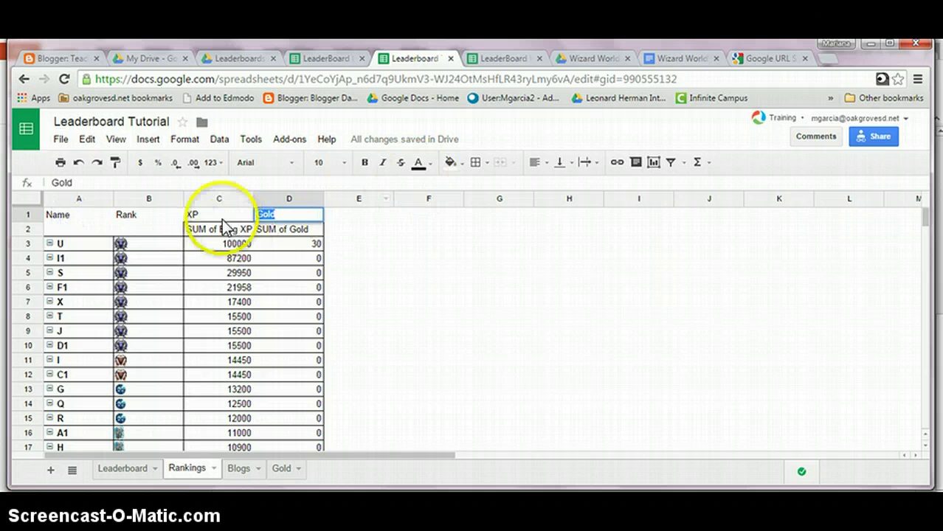
left_click(79, 214)
left_click(270, 216, "shift")
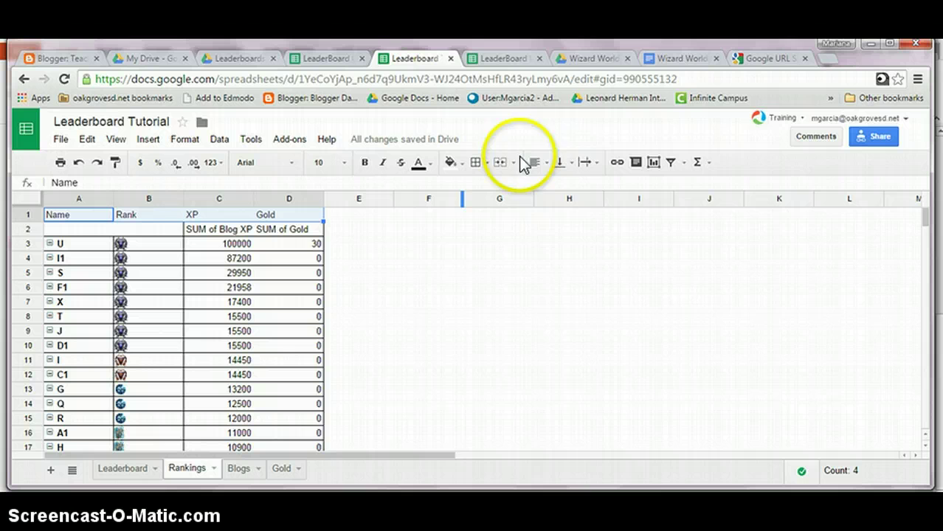
left_click(544, 162)
left_click(559, 187)
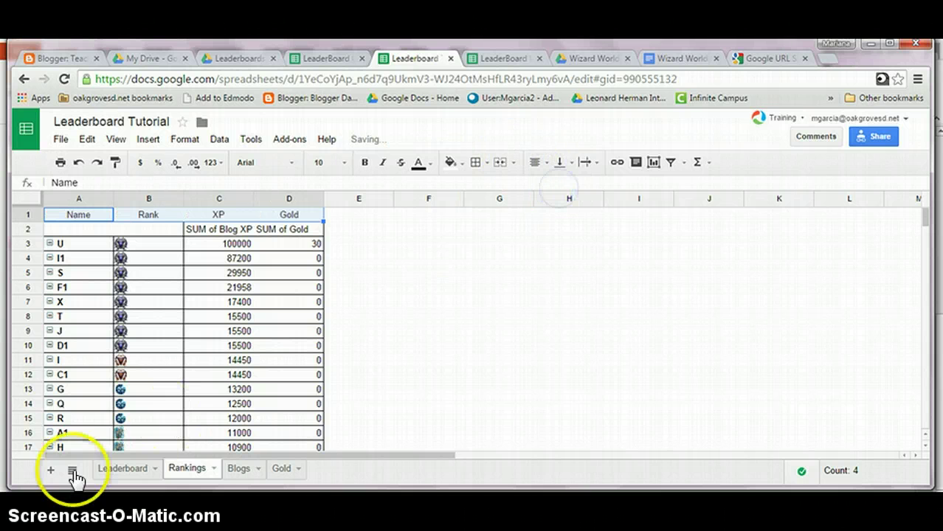
left_click(368, 165)
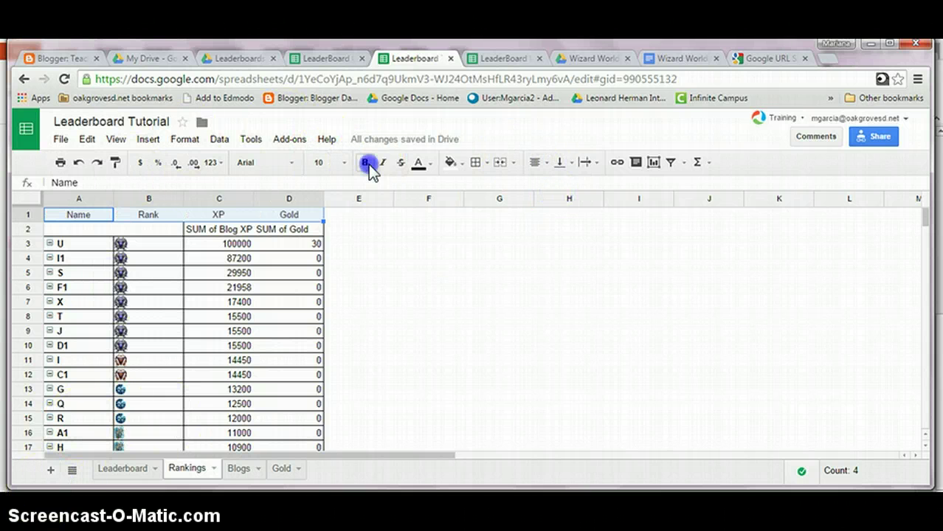
left_click(463, 169)
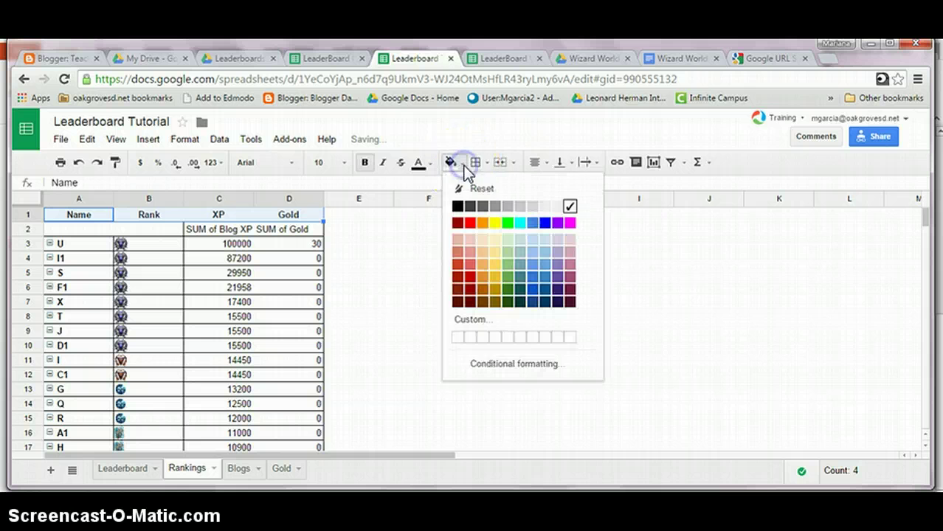
left_click(483, 223)
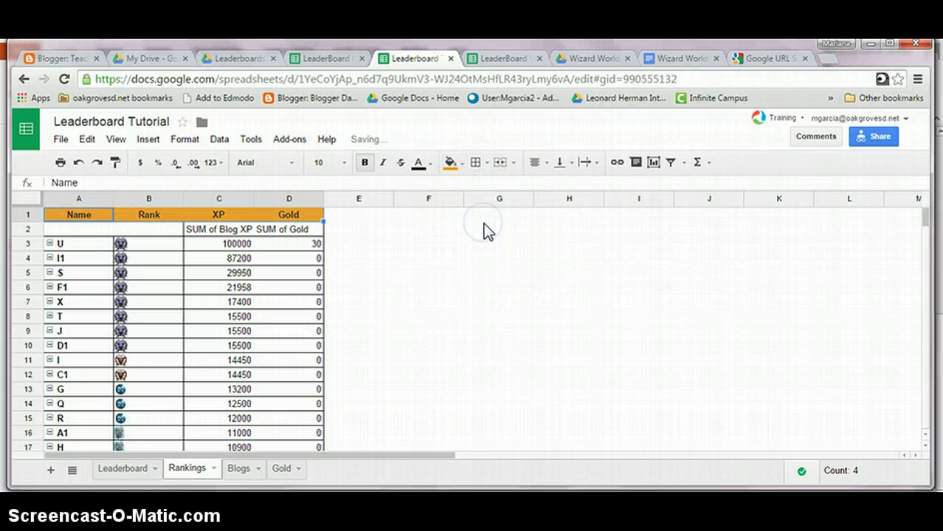
left_click(568, 286)
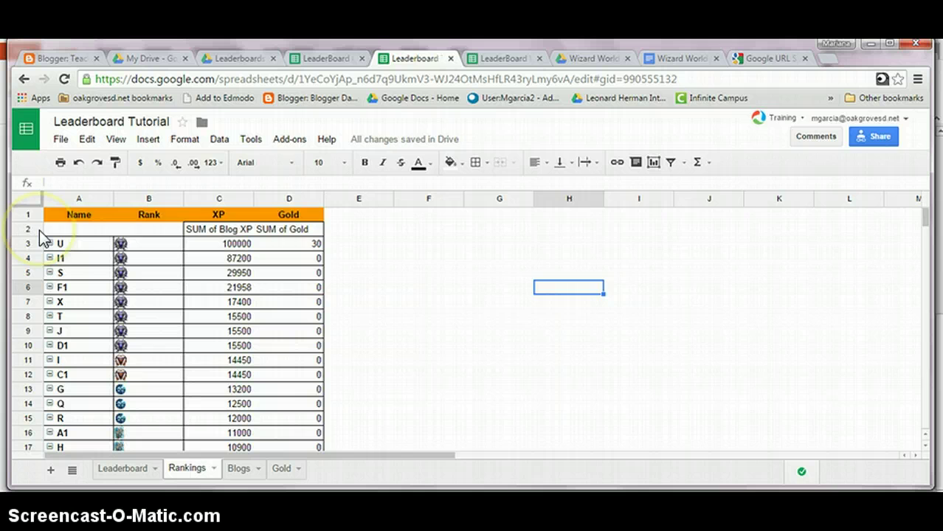
Hide row 2, which holds the pivot table's SUM of Blog XP and SUM of Gold headings
left_click(39, 230)
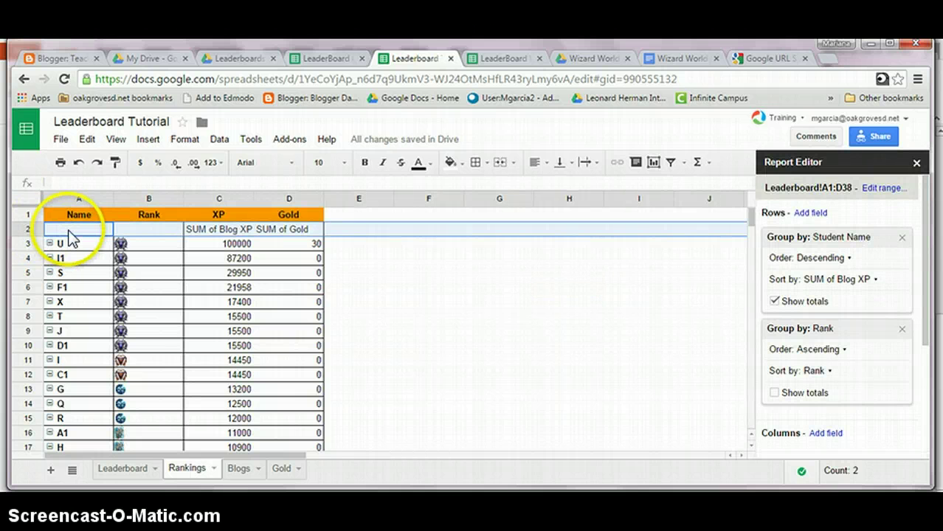
right_click(68, 235)
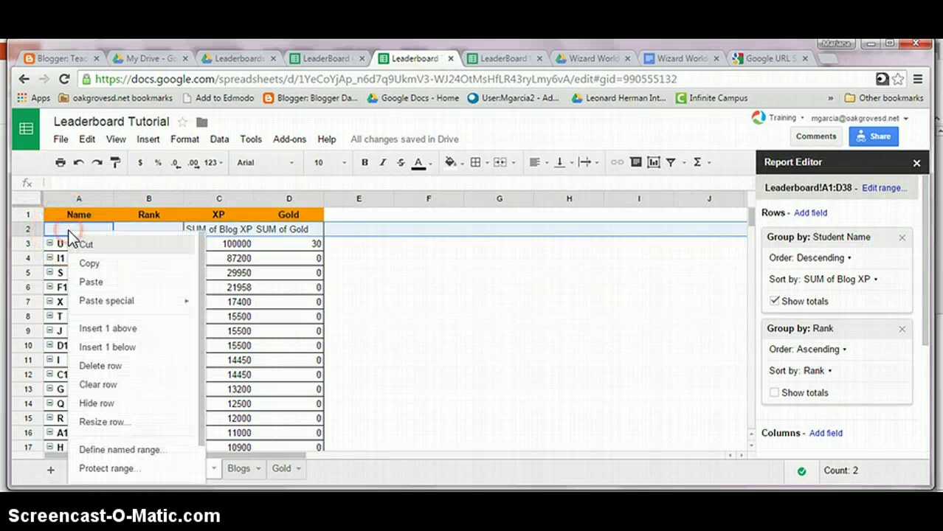
left_click(107, 405)
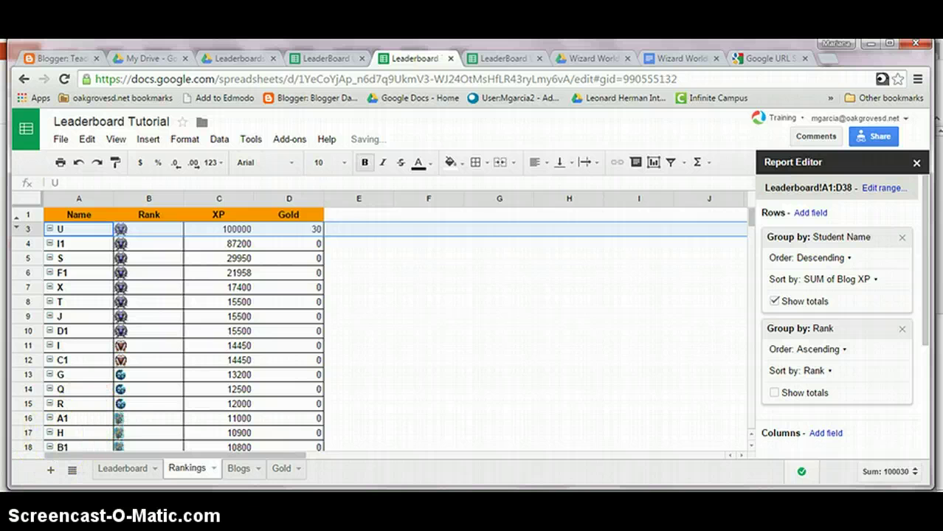
Center-align the contents of rows 3 to 40 horizontally in the Rankings sheet
left_click(37, 231)
left_click_drag(37, 236, 37, 288)
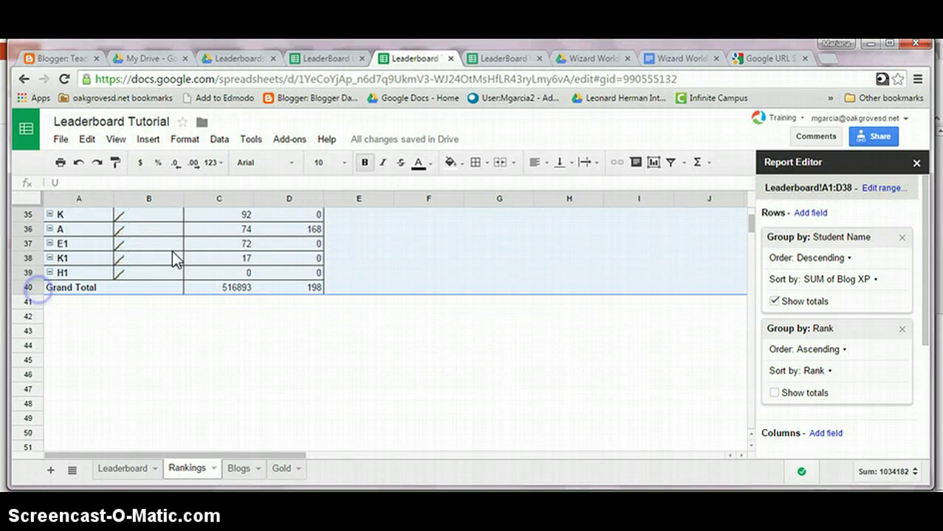
left_click(450, 162)
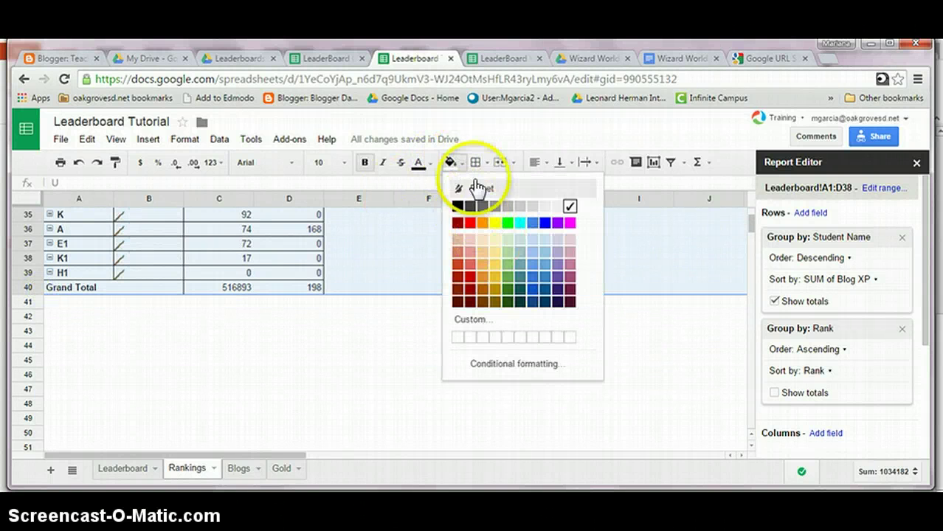
left_click(544, 166)
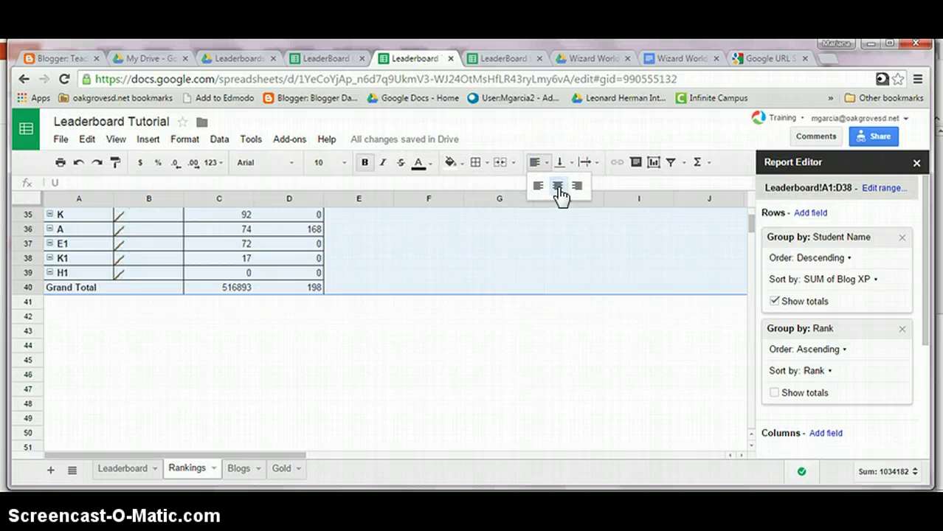
left_click(558, 186)
Set the height of rows 3 to 40 to 60 pixels so the rank badges appear larger
scroll(65, 309, "up", 2)
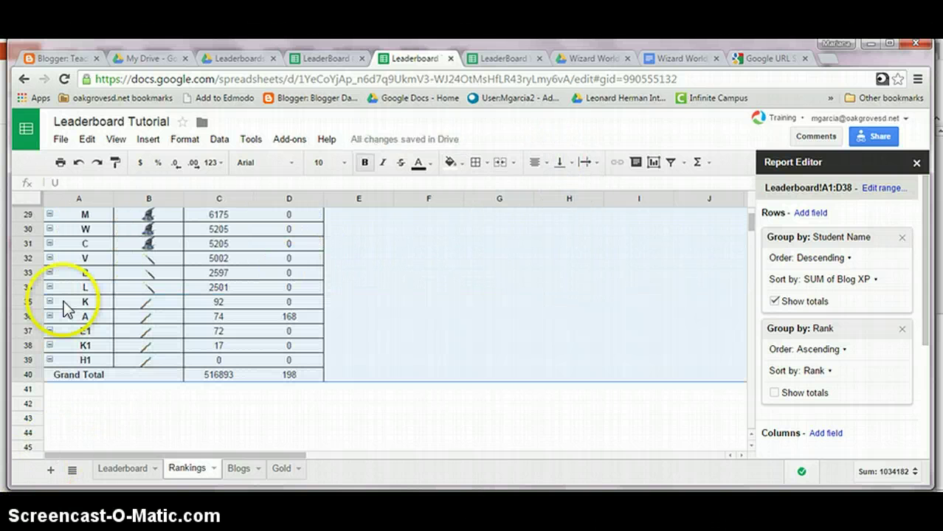
right_click(65, 308)
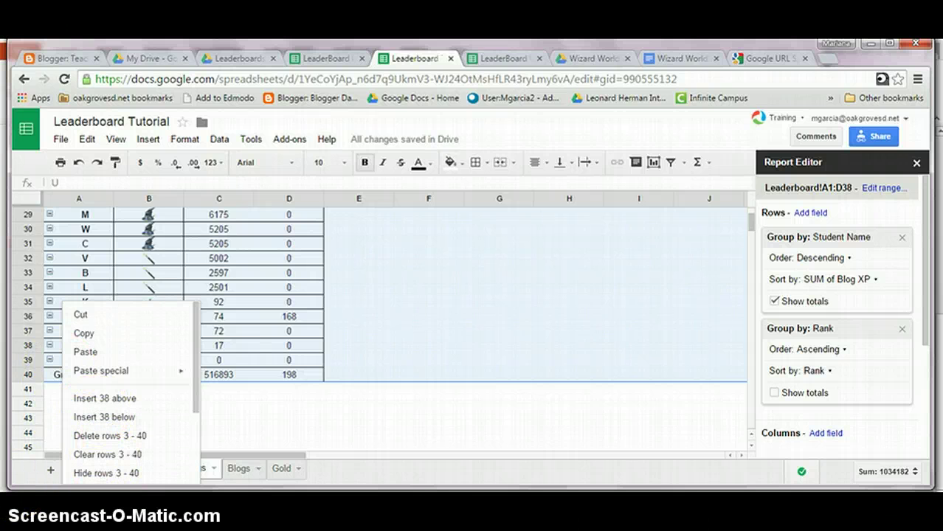
scroll(121, 398, "down", 1)
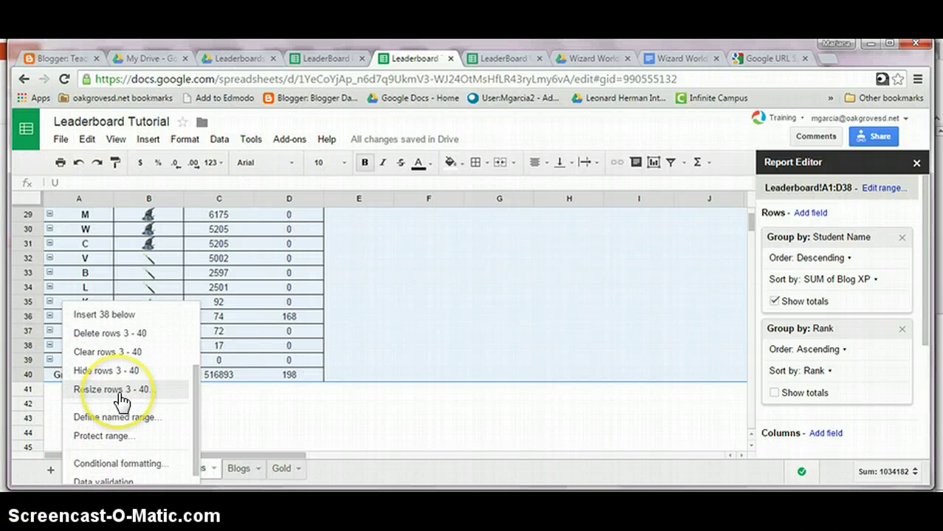
left_click(120, 395)
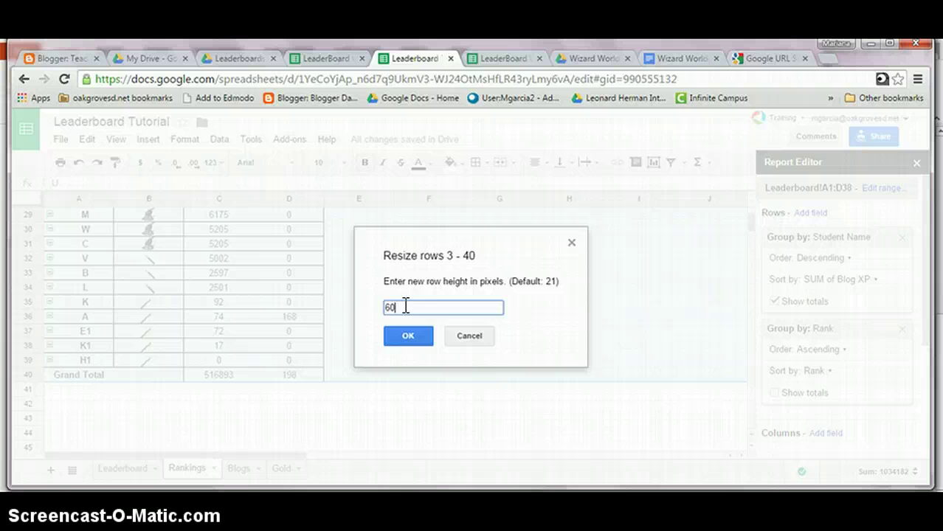
left_click(411, 336)
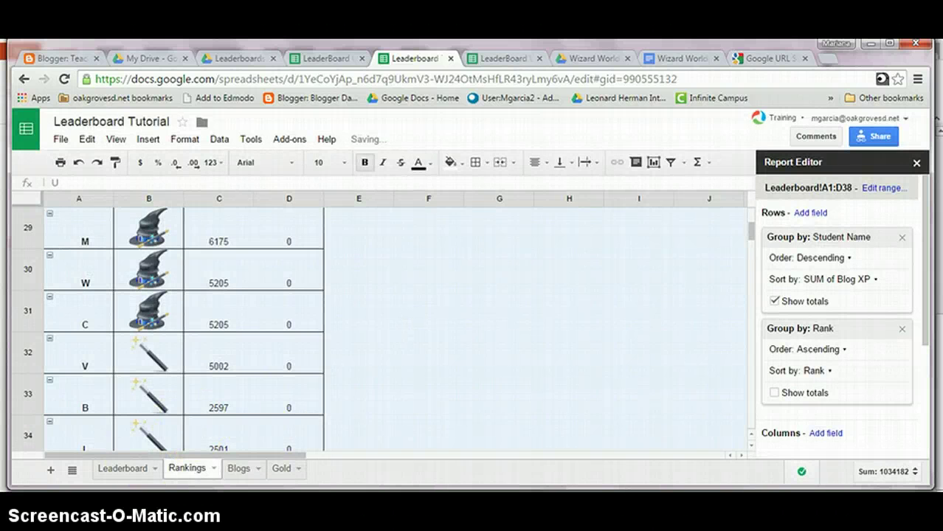
left_click(247, 337)
Hide row 40, which holds the pivot table's Grand Total, in the Rankings sheet
scroll(247, 336, "down", 15)
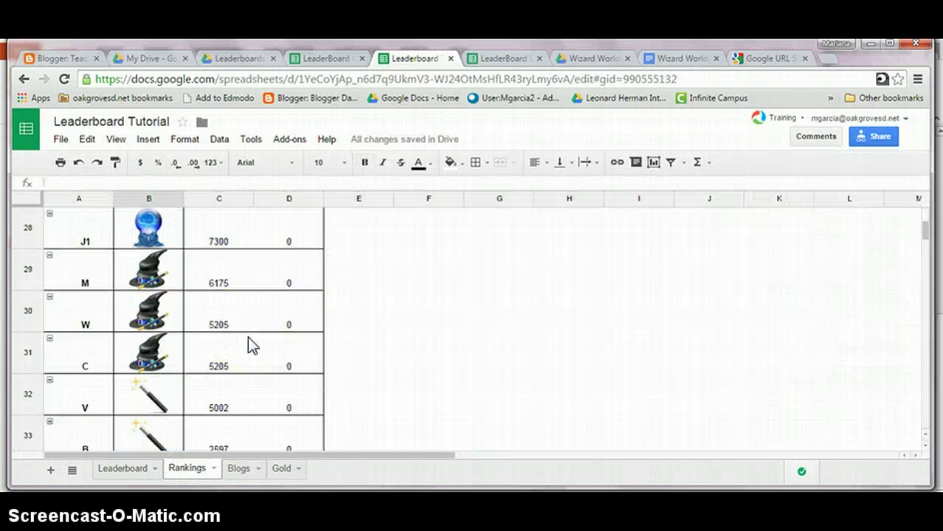
scroll(248, 336, "down", 5)
scroll(247, 336, "up", 3)
left_click(193, 399)
scroll(194, 399, "down", 1)
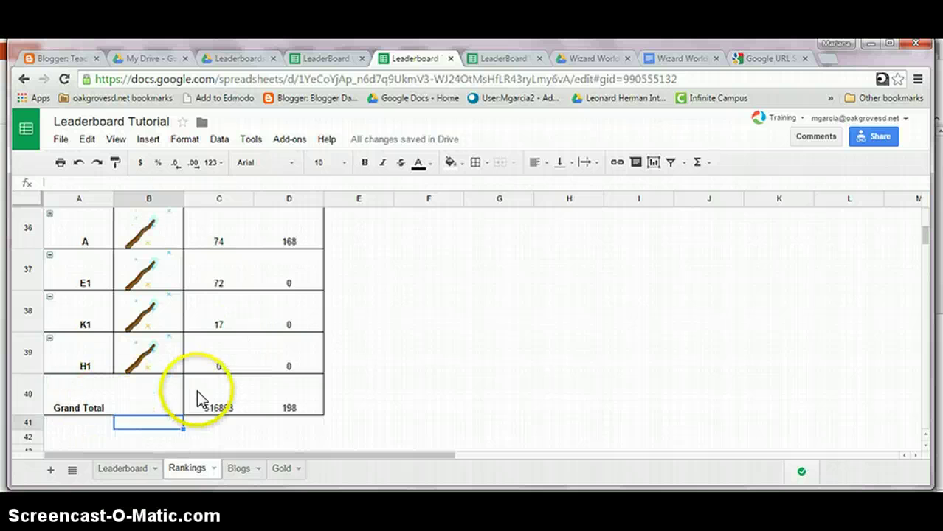
left_click(34, 389)
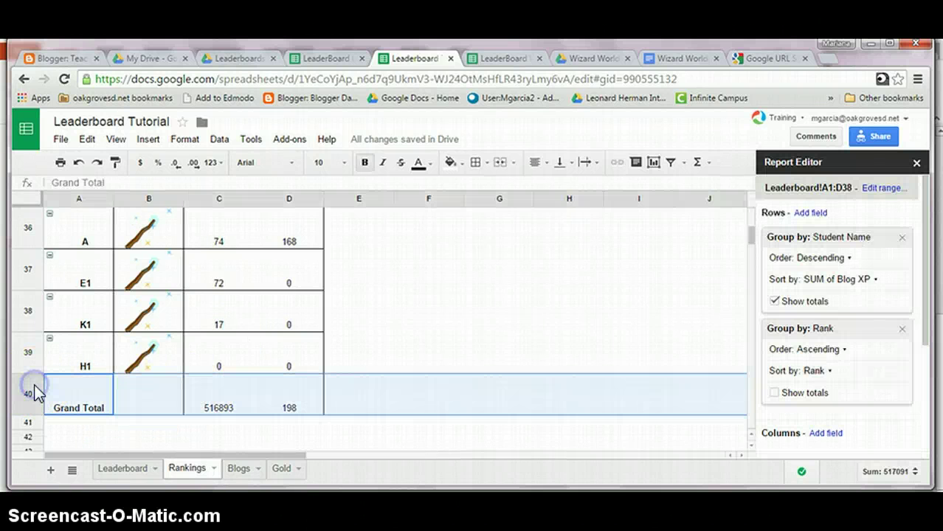
right_click(59, 390)
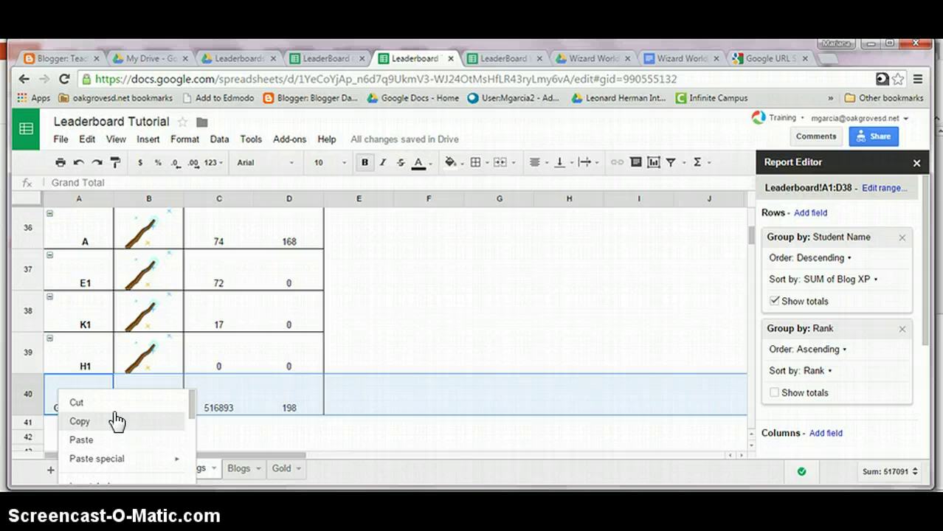
scroll(111, 417, "down", 2)
scroll(104, 438, "down", 2)
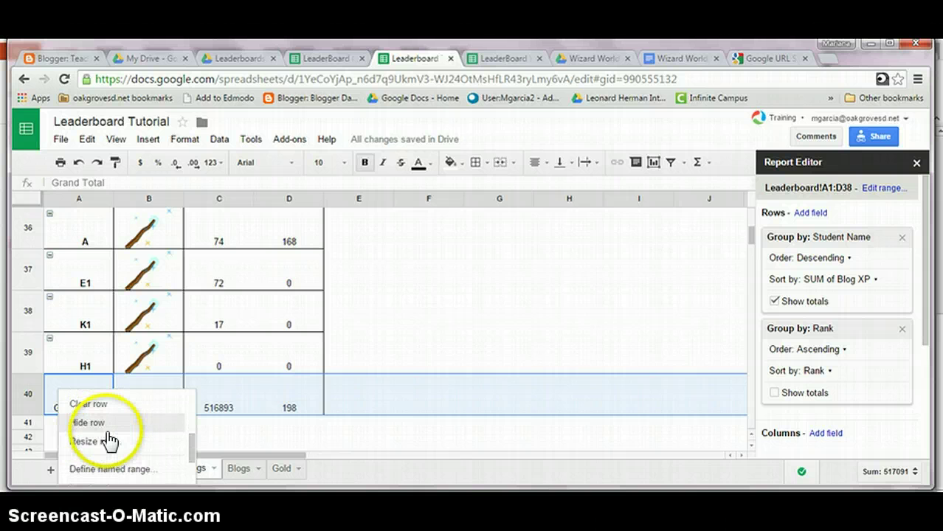
left_click(111, 427)
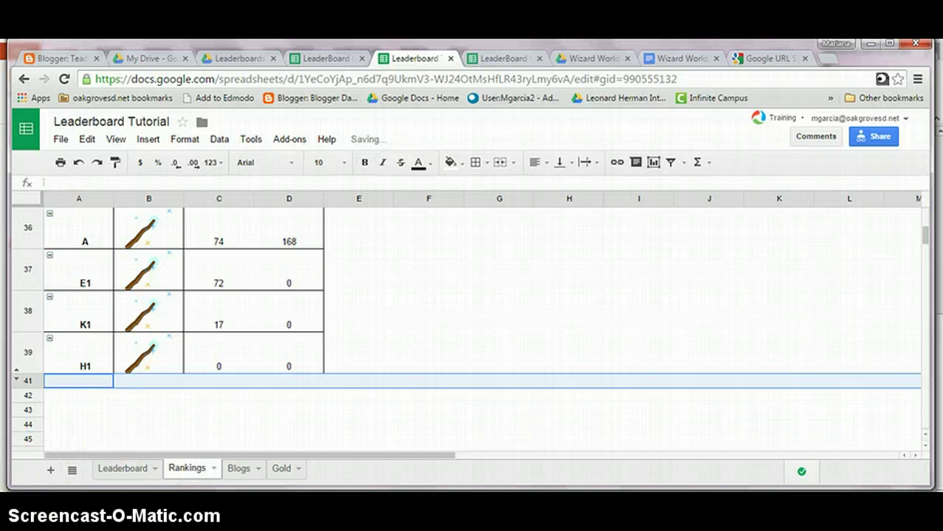
Publish only the Rankings sheet to the web as a link instead of the entire document
scroll(242, 273, "up", 15)
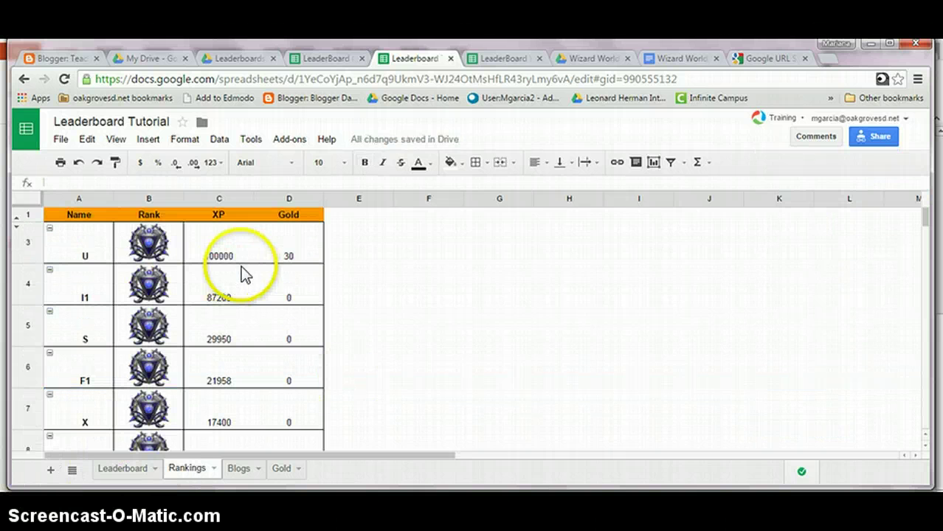
left_click(61, 139)
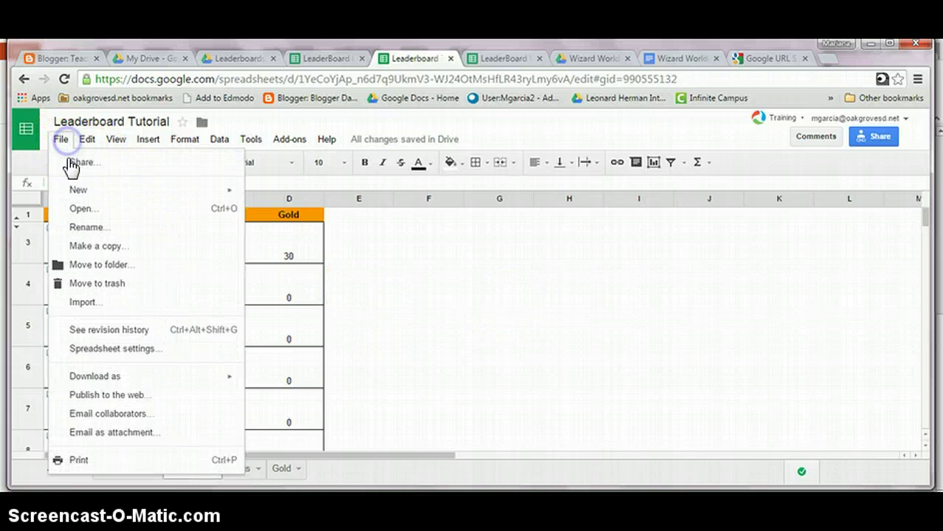
left_click(117, 398)
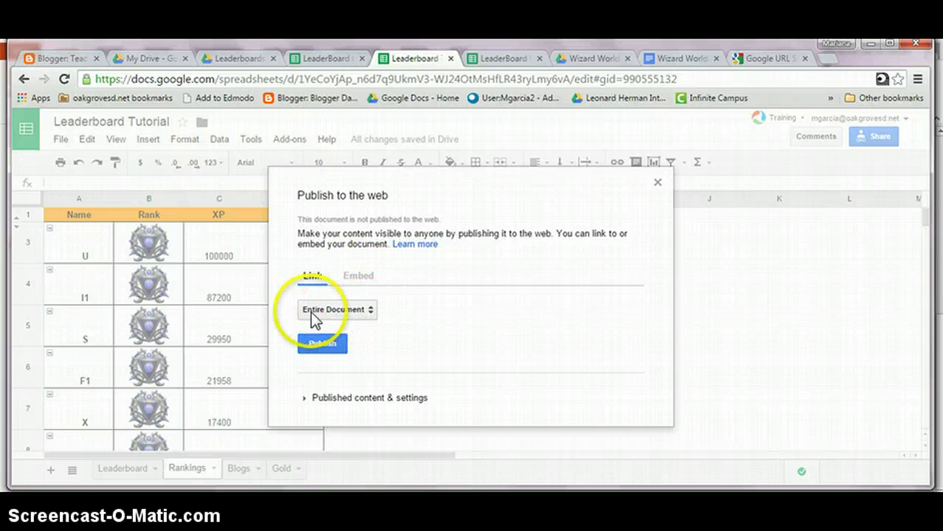
left_click(371, 310)
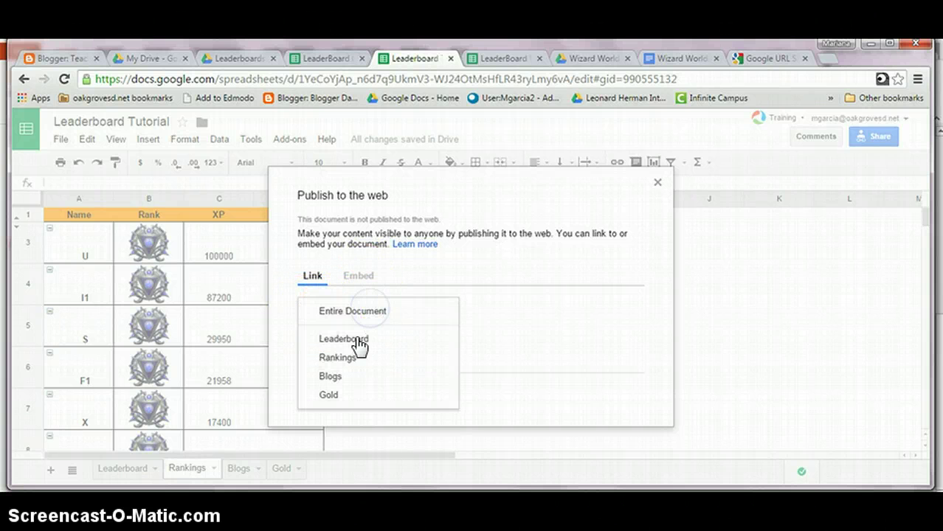
left_click(345, 361)
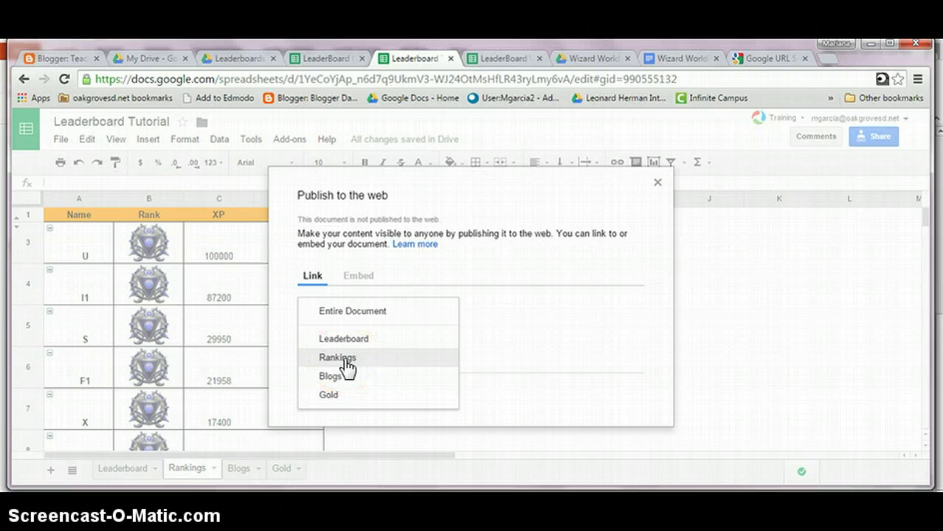
left_click(346, 364)
left_click(322, 344)
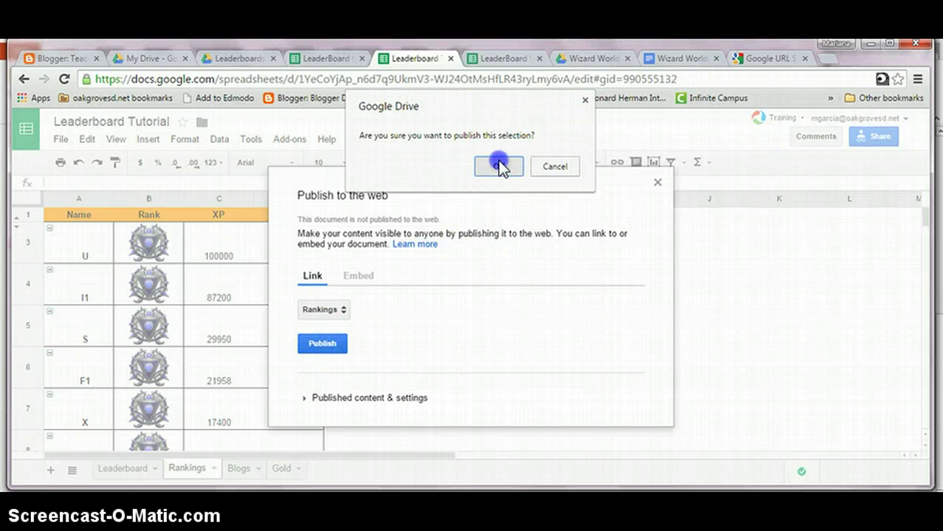
left_click(499, 166)
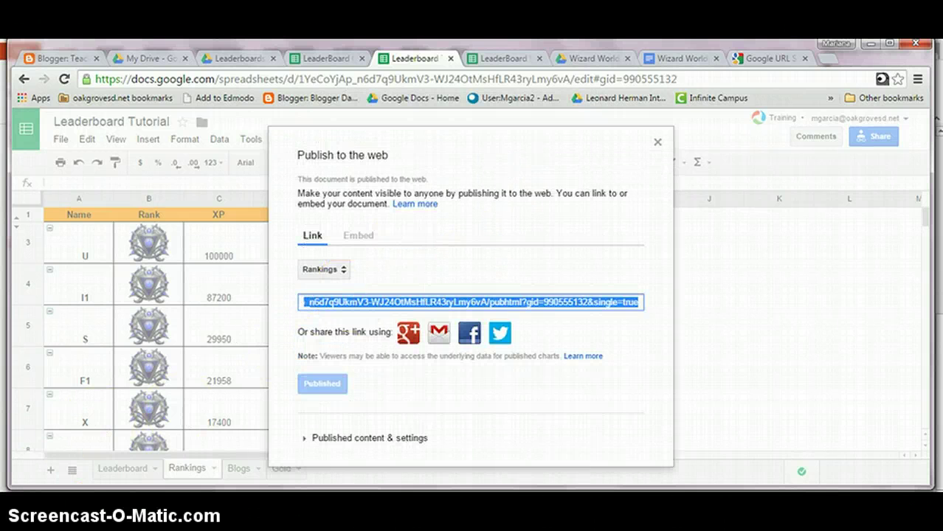
Copy the published Rankings link, open it in the URL shortener's browser tab and look through the published leaderboard
left_click(398, 303)
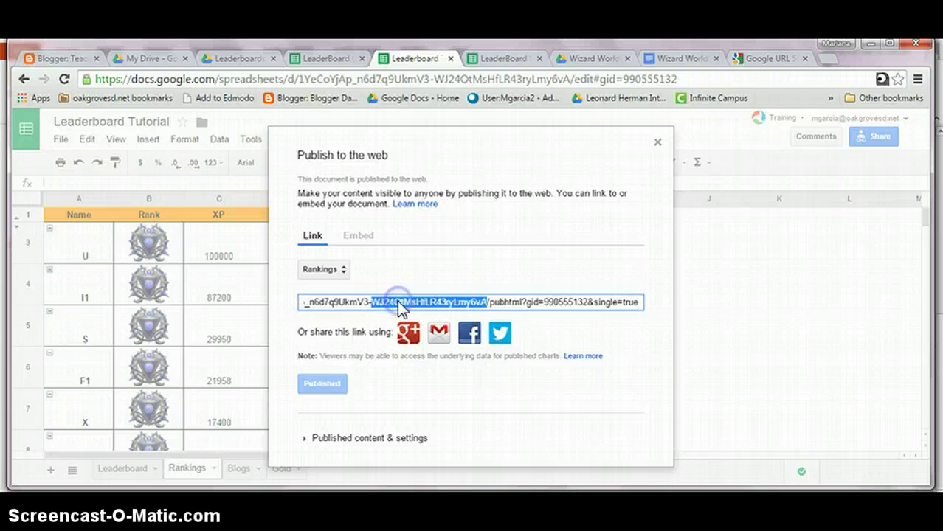
triple_click(398, 302)
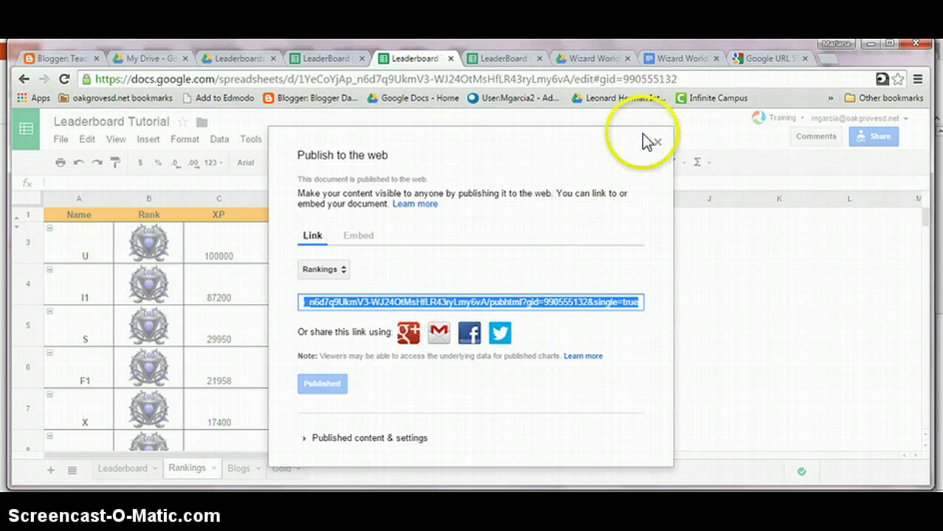
left_click(755, 56)
left_click(158, 79)
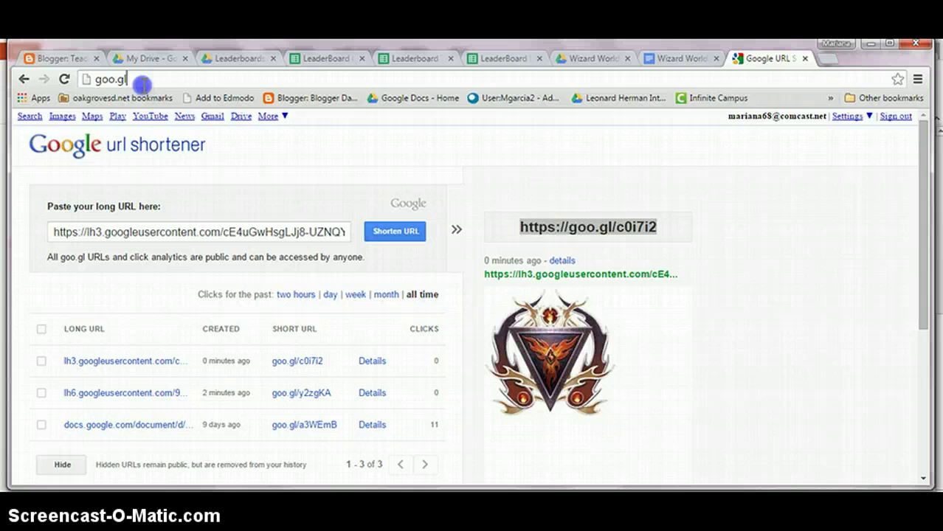
type("https://docs.google.com/spreadsheets/d/1YeCoYjAp_n6d7q9UkmV3-WJ24OtMsHfLR43ryLmy6vA/pubhtml?gid=990551328&single=true")
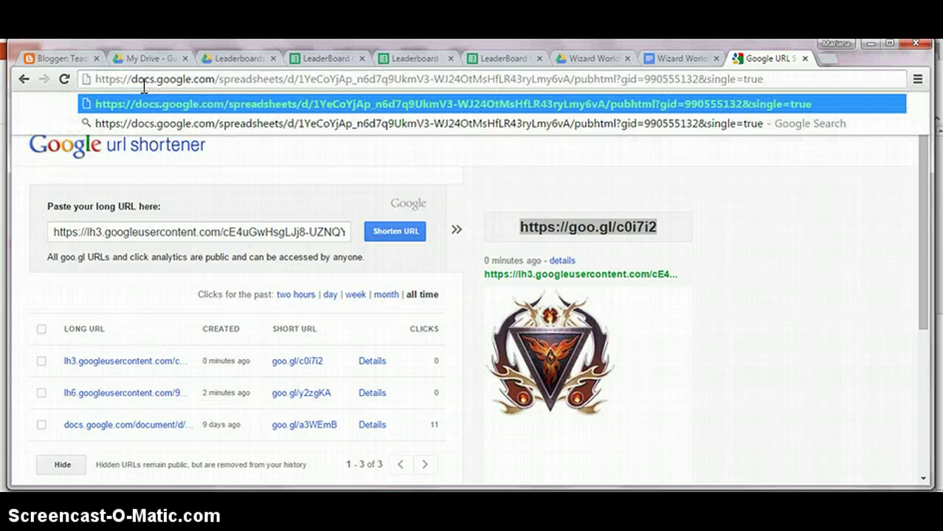
key("Return")
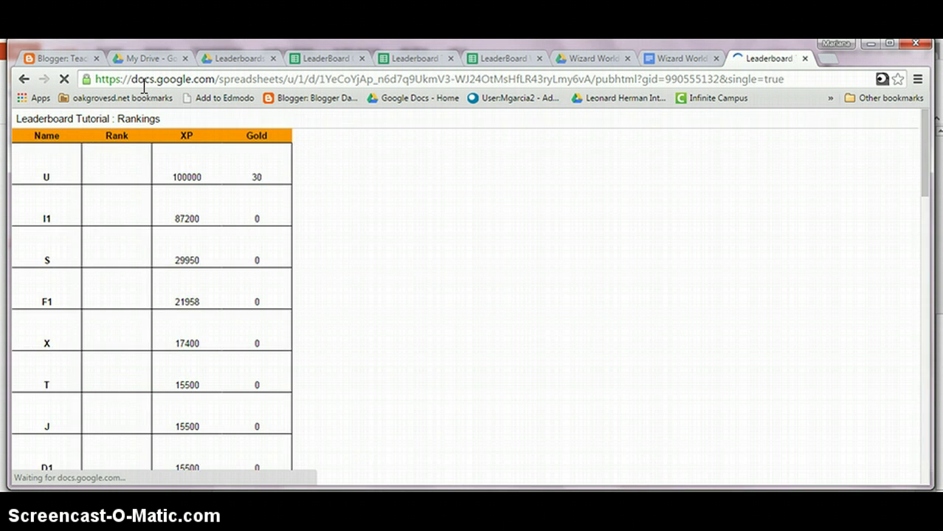
scroll(217, 214, "down", 2)
scroll(217, 210, "down", 10)
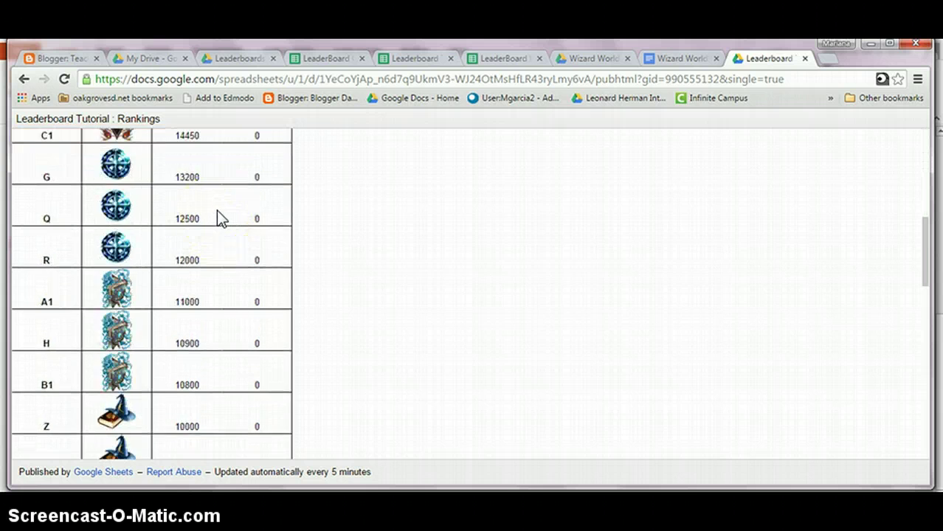
scroll(217, 210, "up", 2)
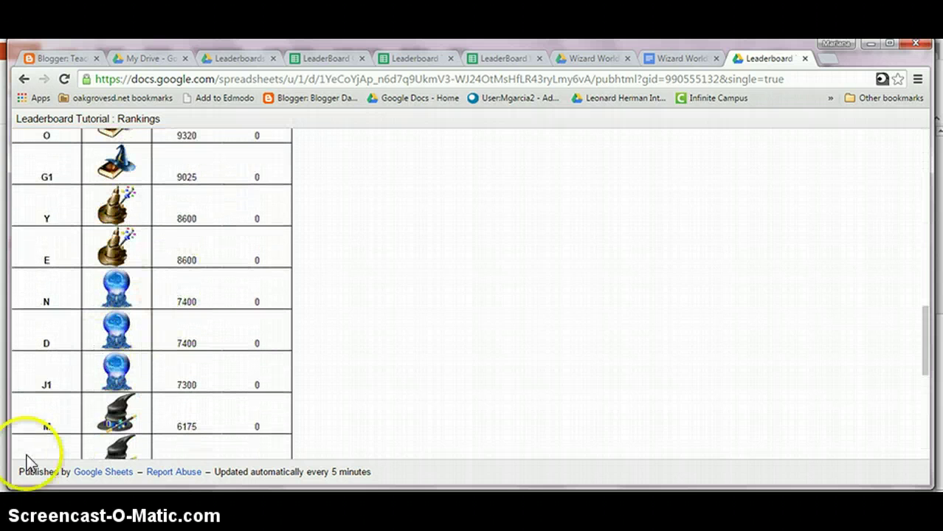
Copy the embed code of the published Rankings sheet and paste it into the HTML source of a new Blogger post
left_click(415, 59)
left_click(371, 241)
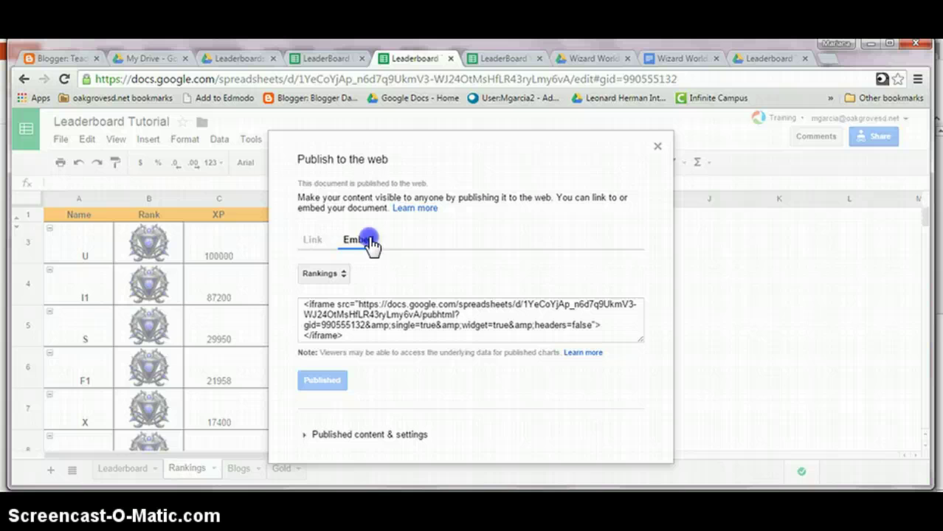
left_click(345, 333)
key("ctrl+c")
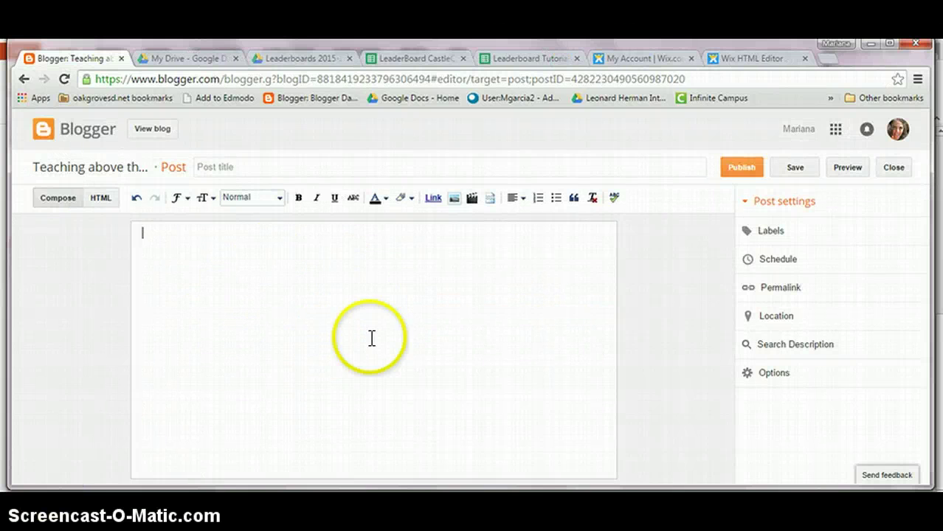
left_click(110, 200)
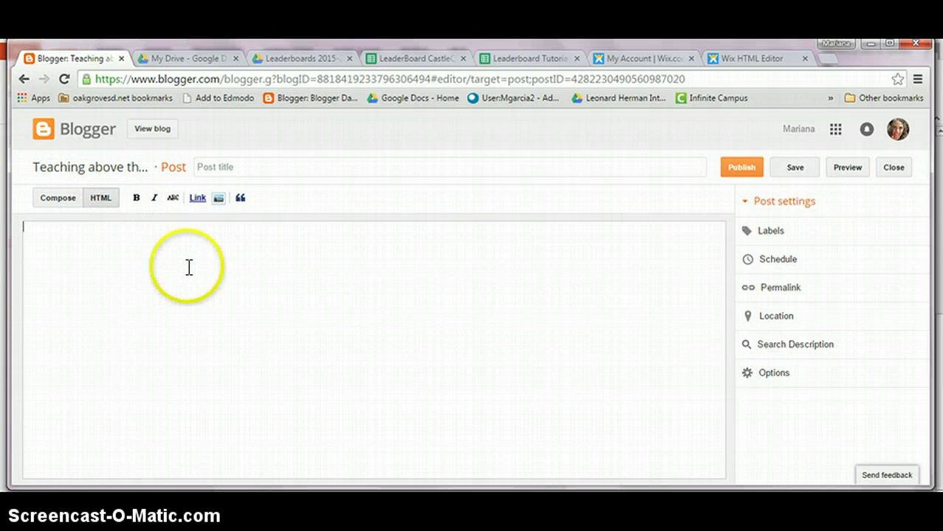
key("ctrl+v")
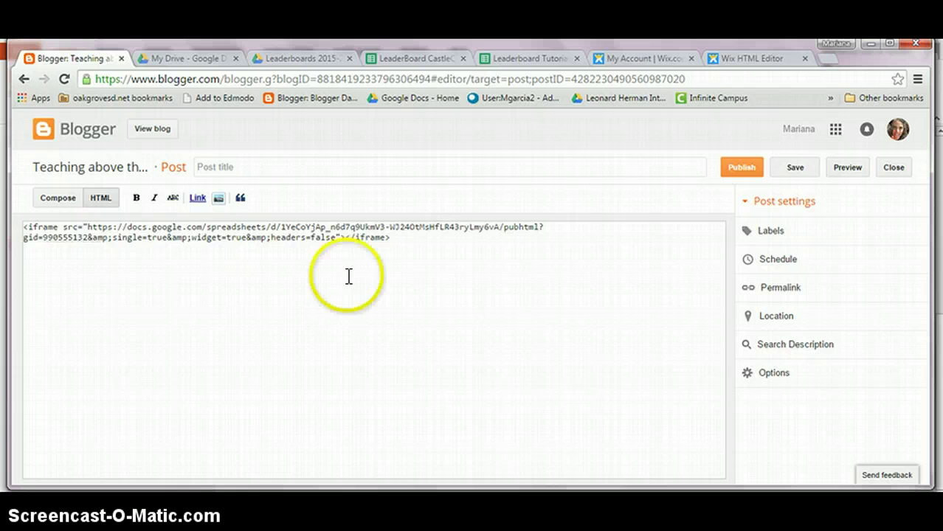
Add &gid=0&range=A1:D39 after headers=false in the iframe code and set its width to 450 and height to 2350
left_click(336, 237)
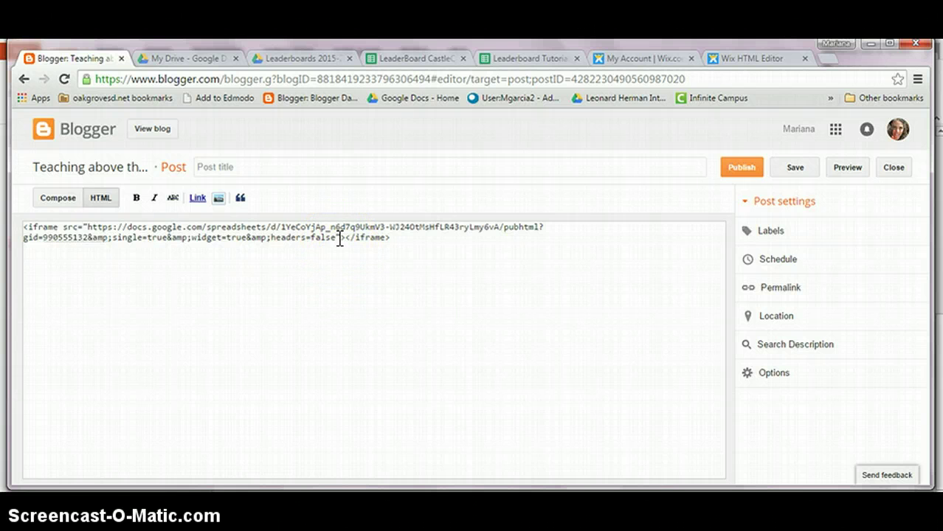
left_click(171, 410)
type("&gid=0&range=A1:D39\" width=\"450\" height=\"2350")
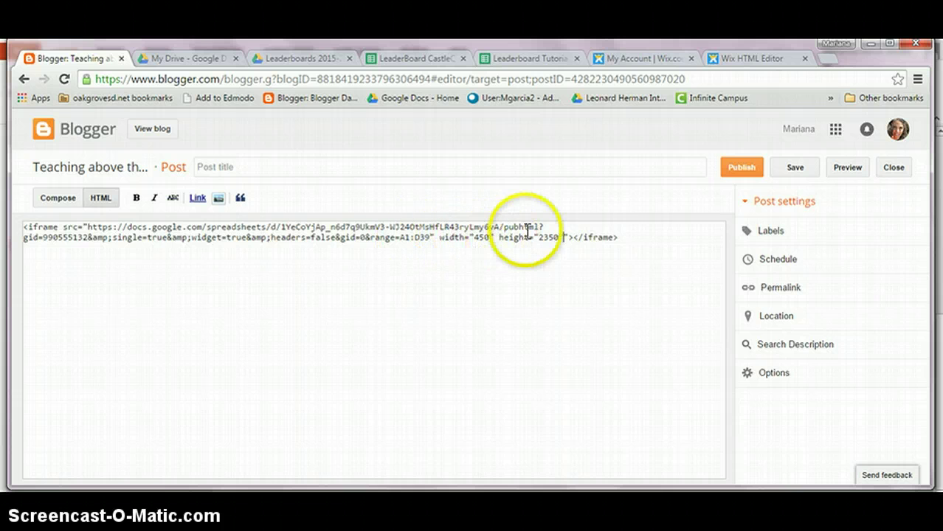
left_click(559, 237)
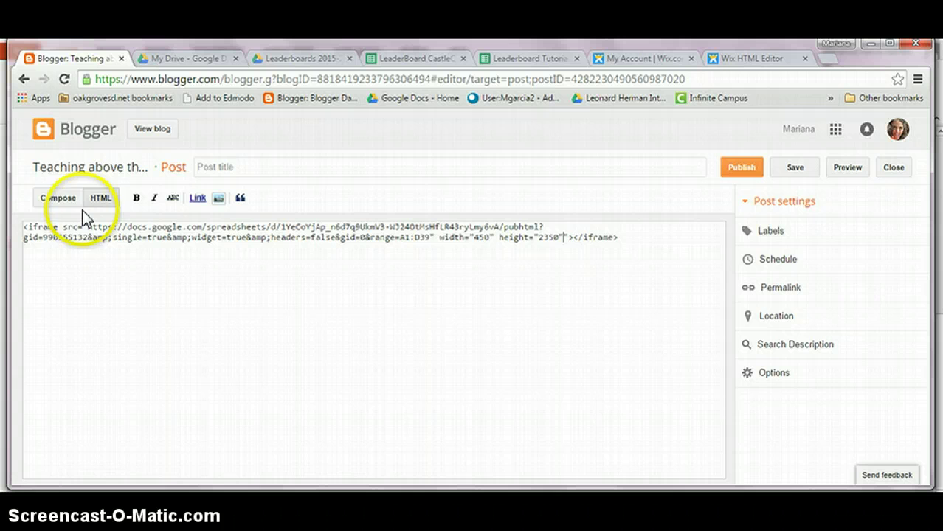
Check the embedded leaderboard in the post's Compose view and compare it with the HTML source
left_click(61, 200)
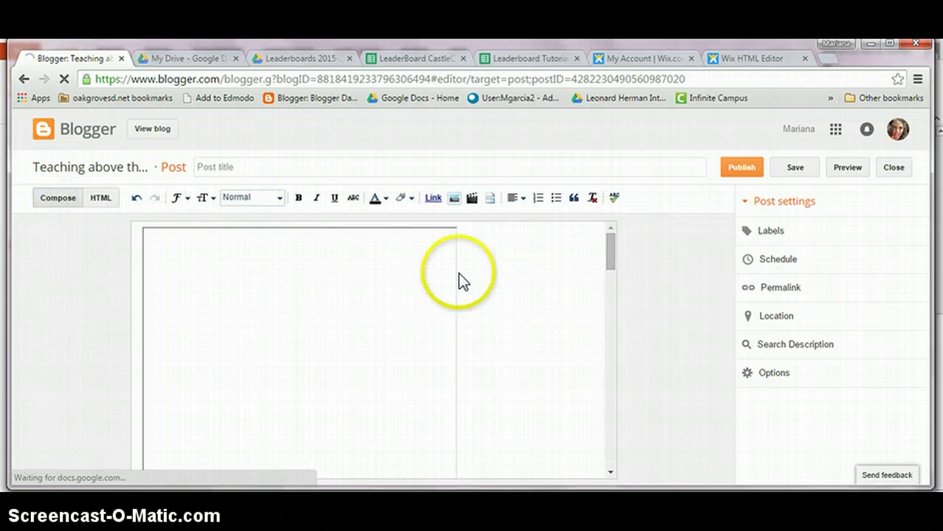
scroll(392, 319, "down", 15)
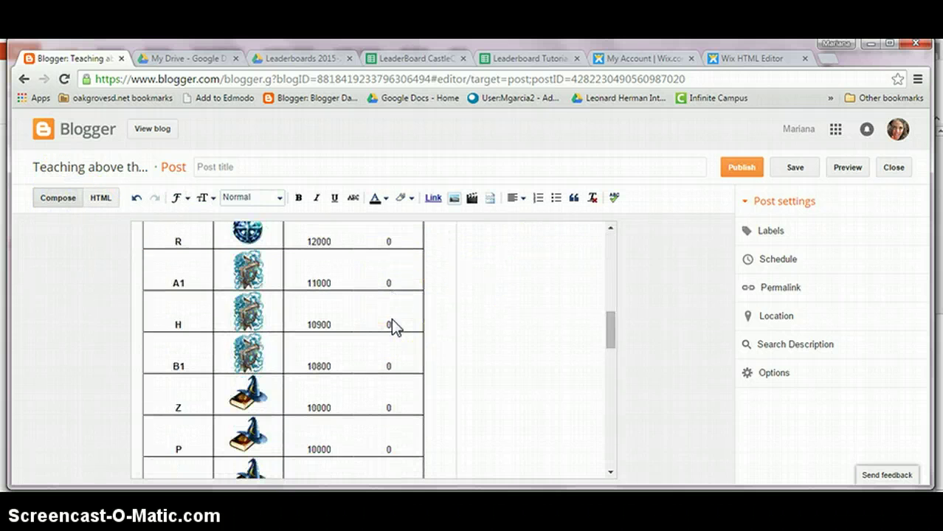
left_click(101, 199)
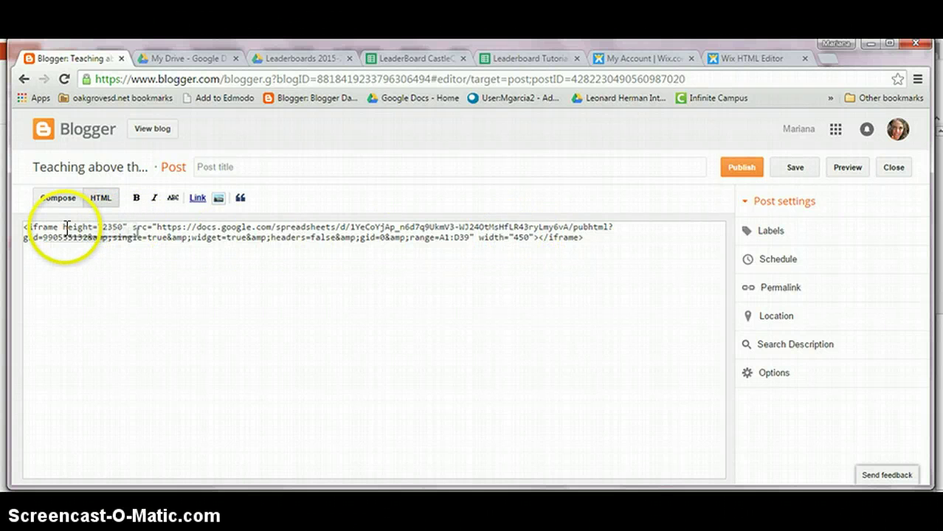
left_click(68, 200)
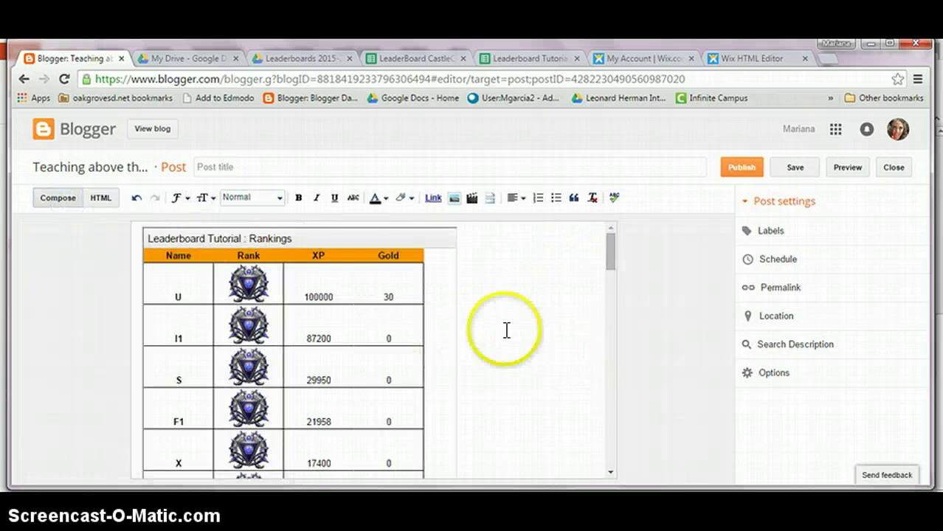
Preview the blog post and look through the rows of the embedded Rankings leaderboard
scroll(384, 341, "down", 15)
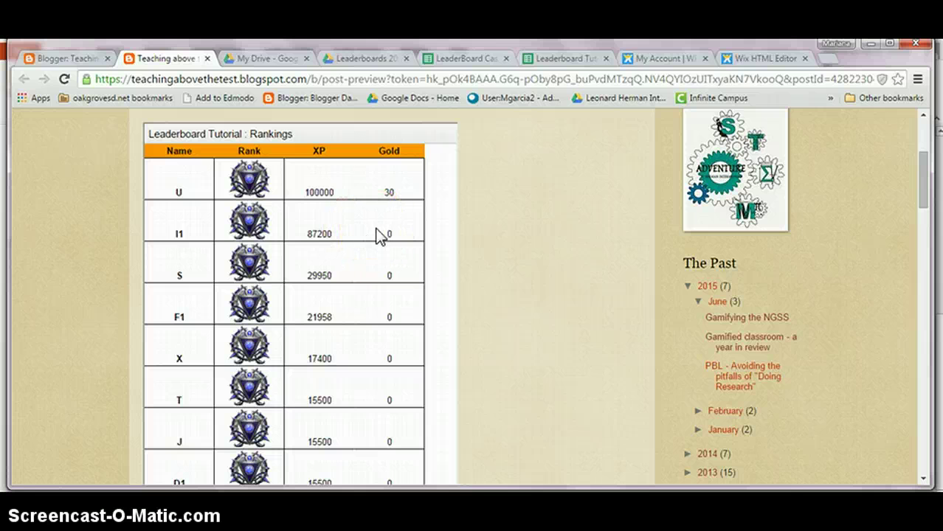
scroll(381, 236, "down", 1)
scroll(377, 236, "down", 2)
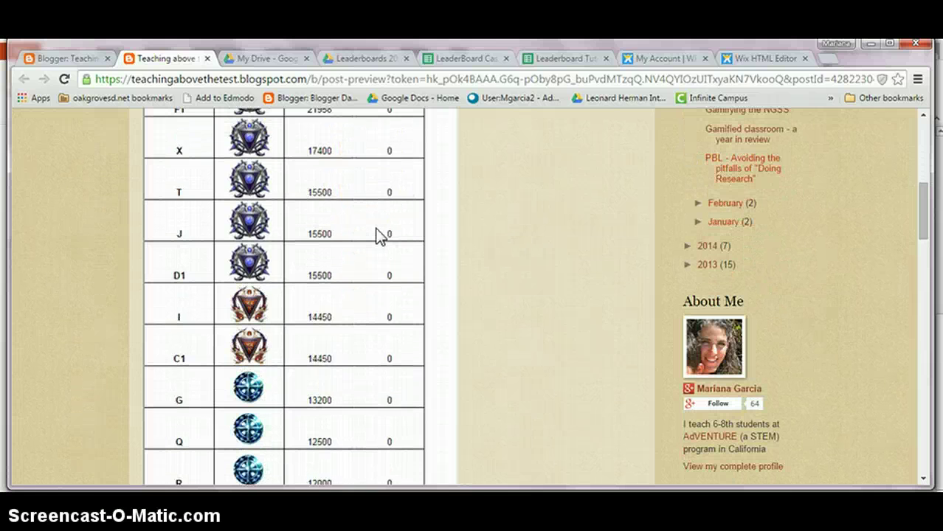
scroll(378, 235, "down", 4)
left_click(226, 469)
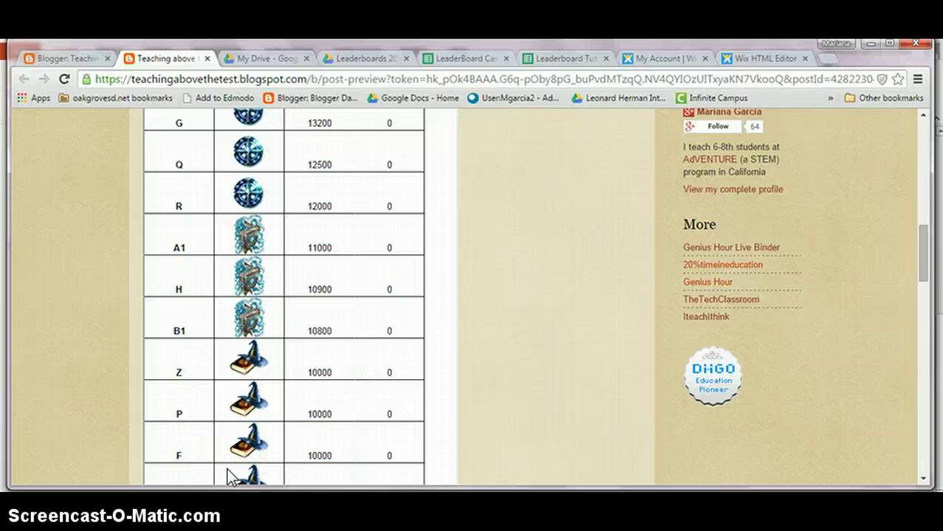